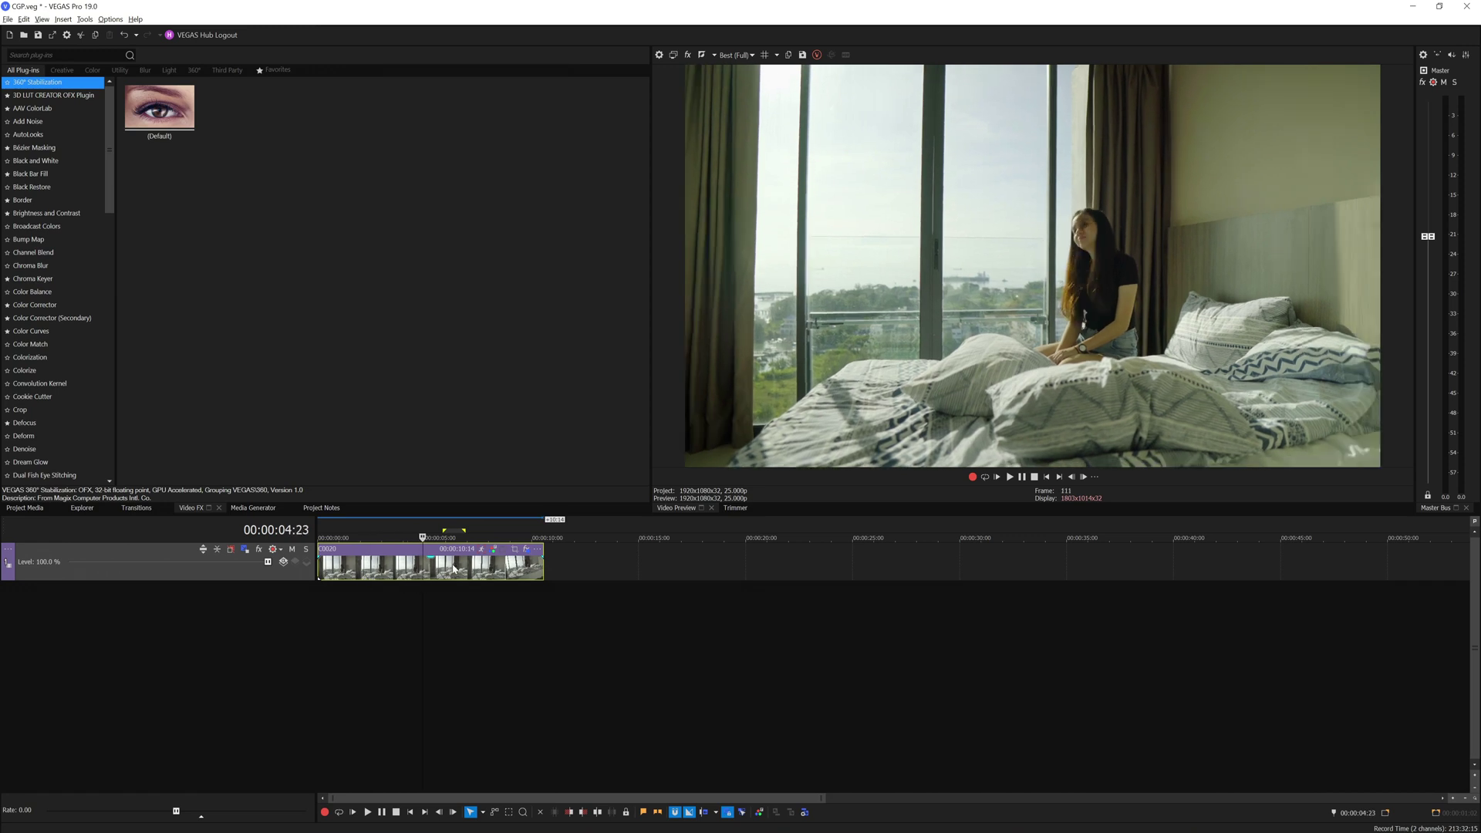
Step: Position the playhead at 00:00:00:21 on the clip and open the color grading workspace with the video scopes
{"action": "key", "text": "space"}
{"action": "left_click", "coordinate": [346, 571]}
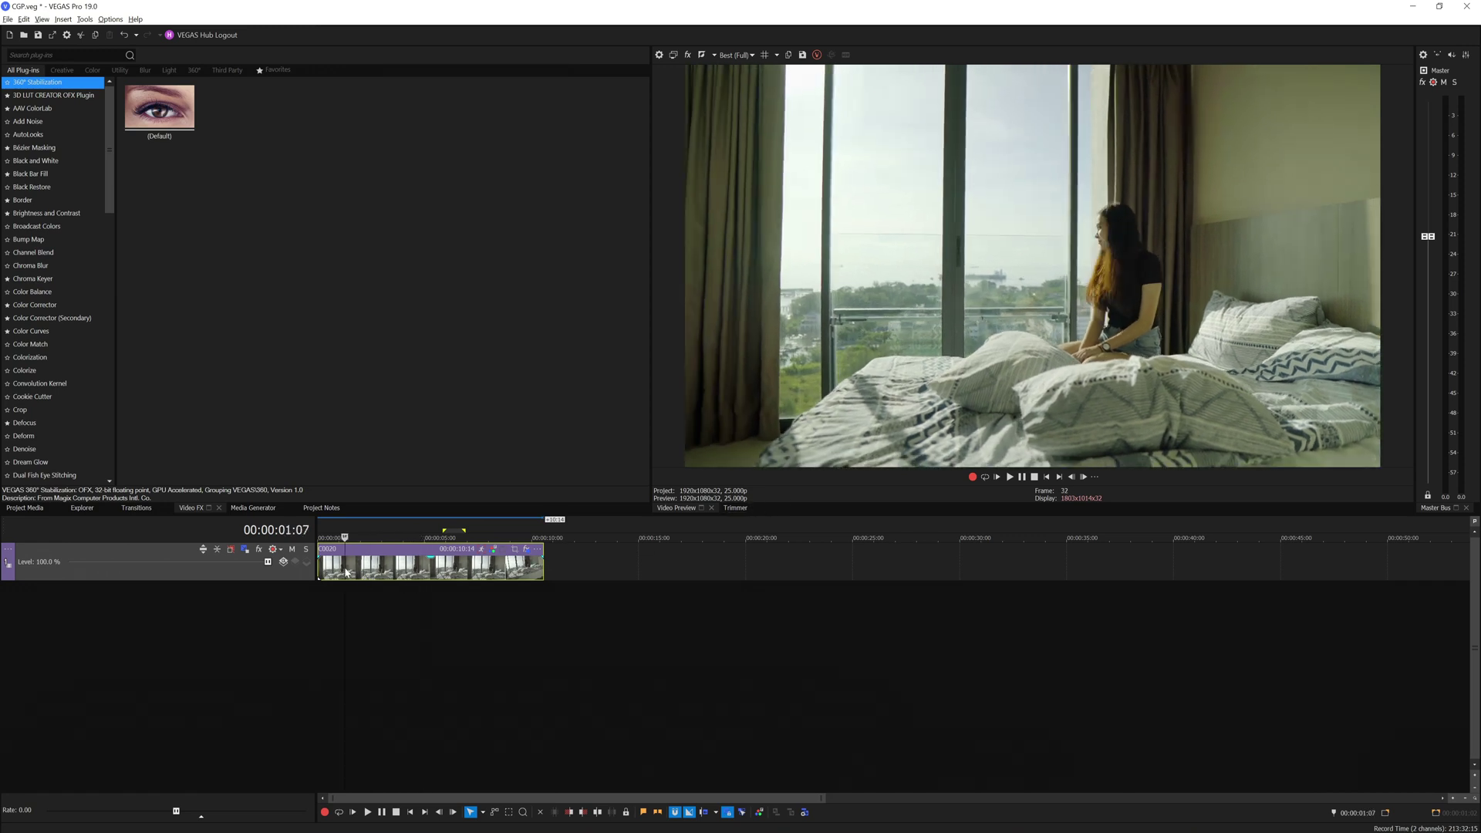
{"action": "left_click", "coordinate": [335, 572]}
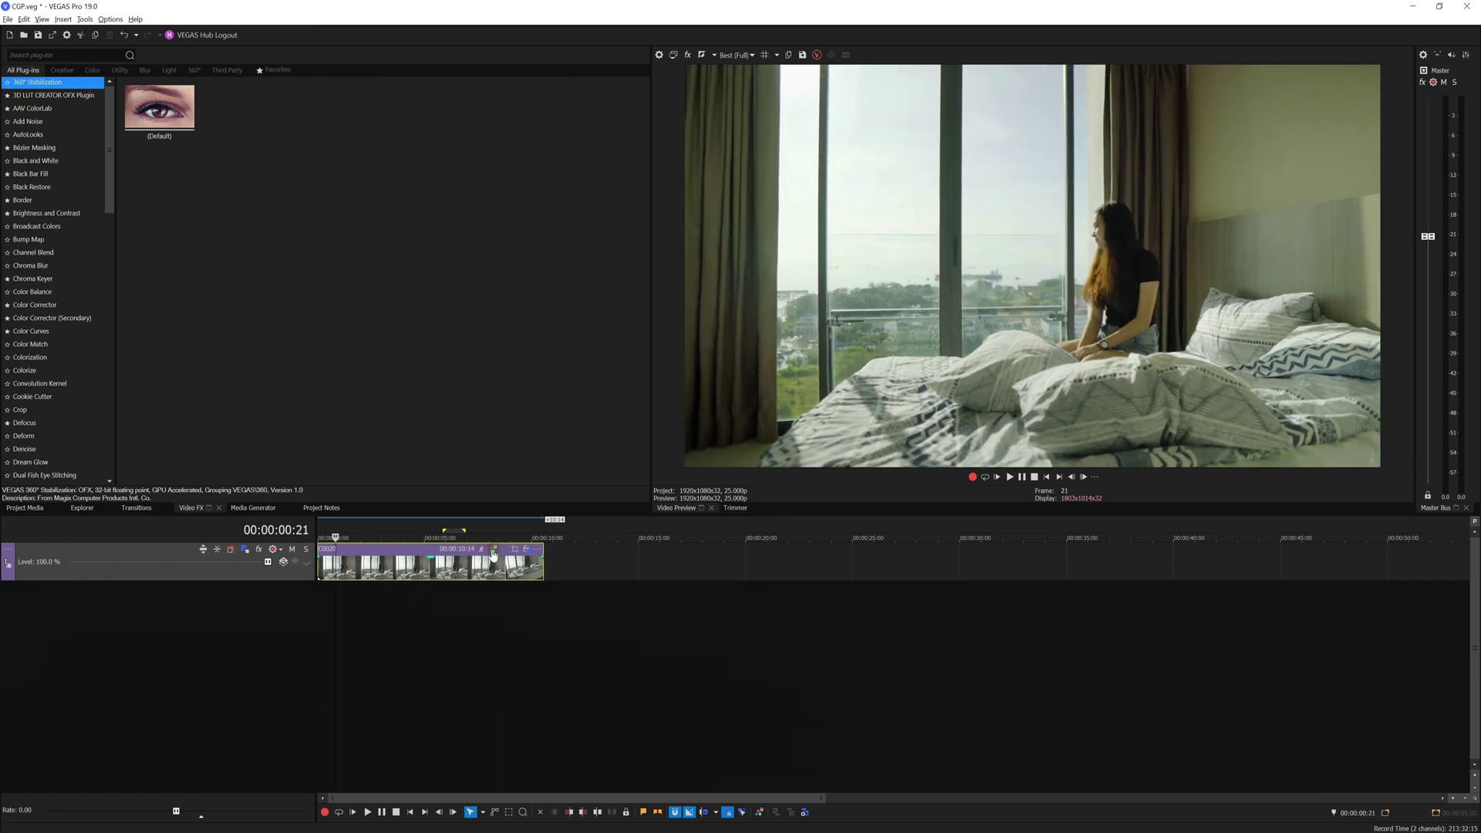
{"action": "key", "text": "alt+d"}
{"action": "key", "text": "c"}
{"action": "left_click", "coordinate": [469, 631]}
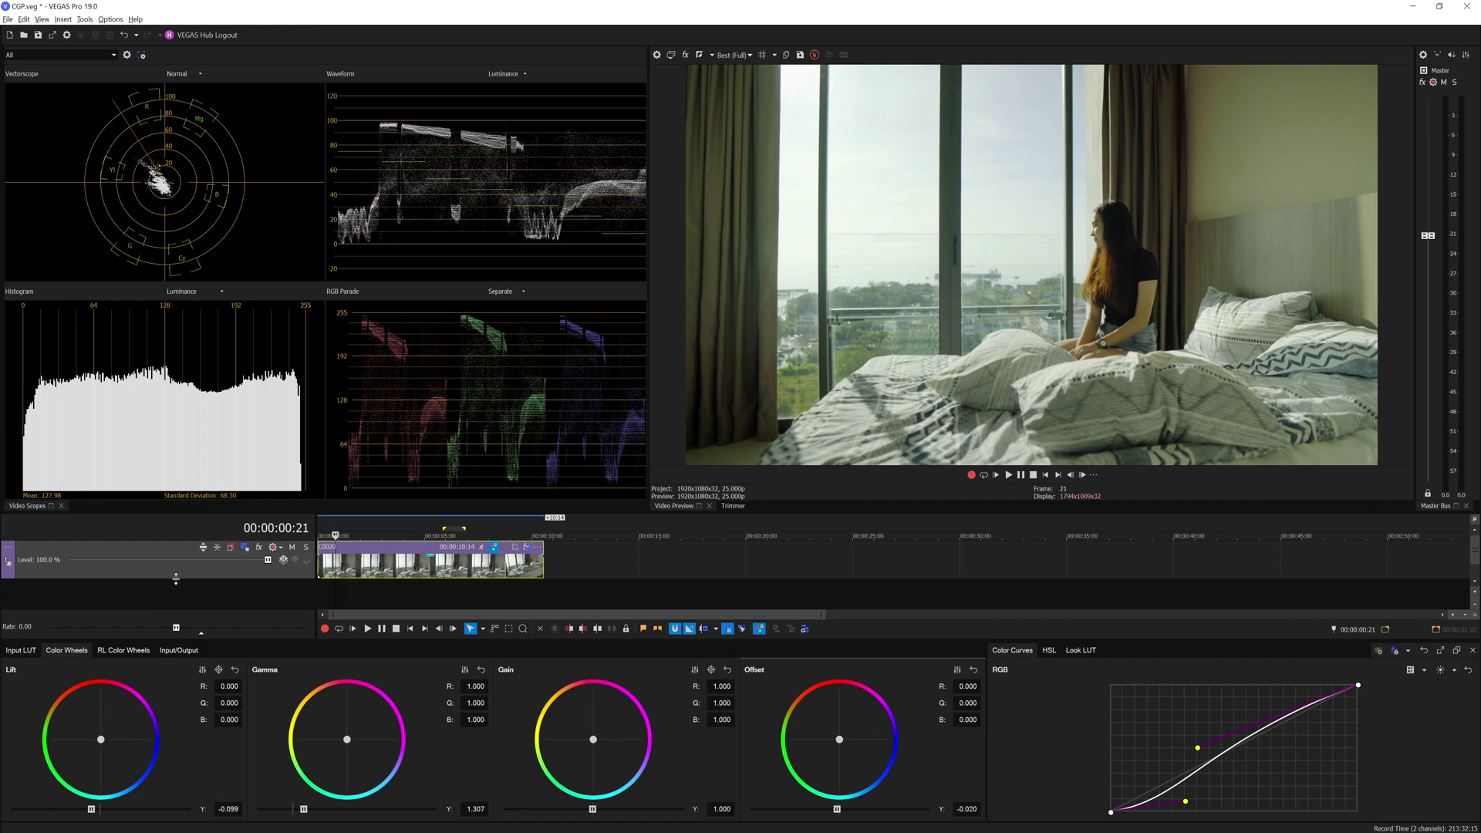
Step: Compare the RL Color Wheels with the standard Color Wheels
{"action": "left_click", "coordinate": [123, 651]}
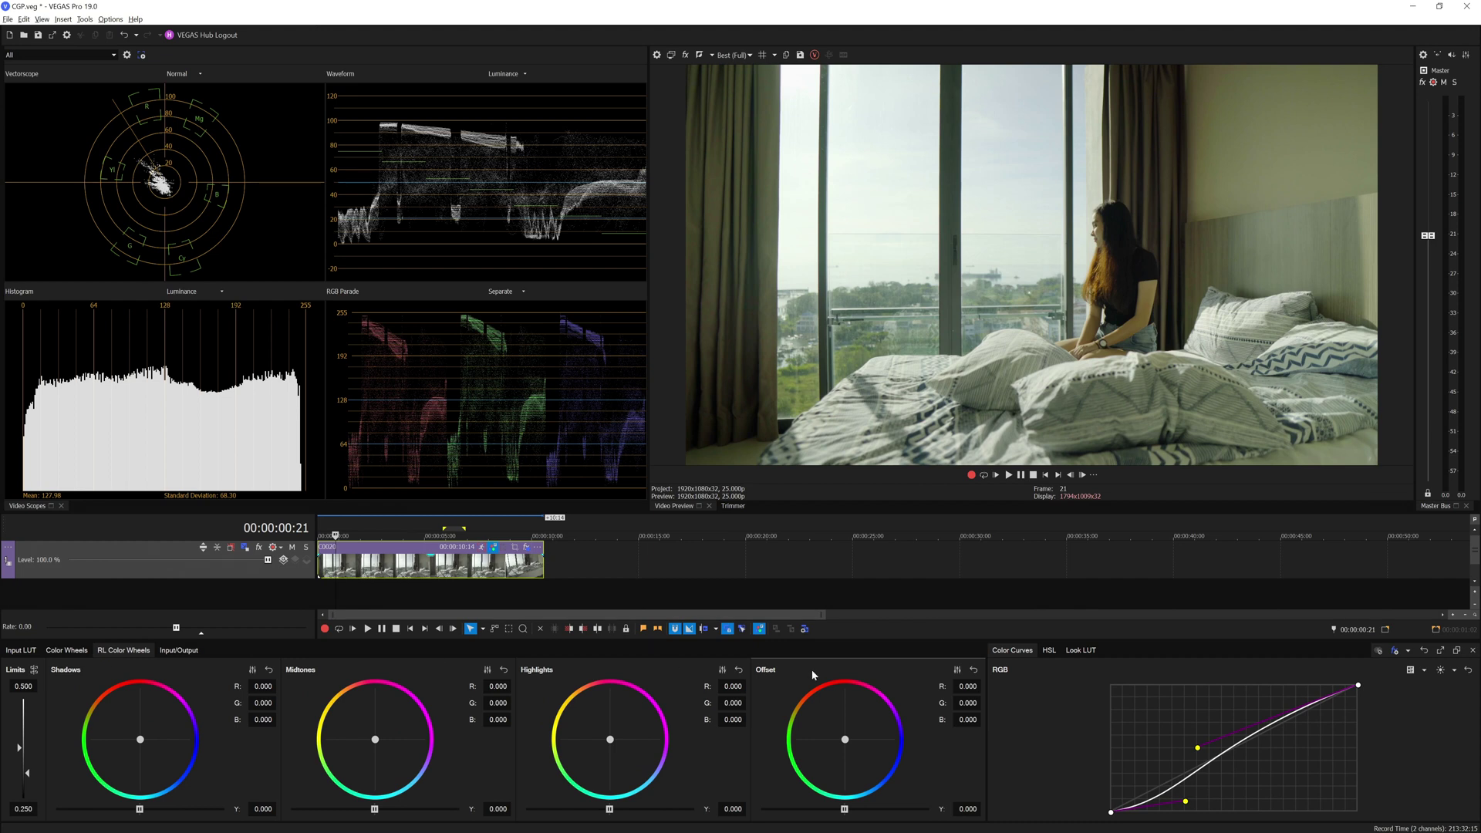
{"action": "left_click", "coordinate": [66, 650]}
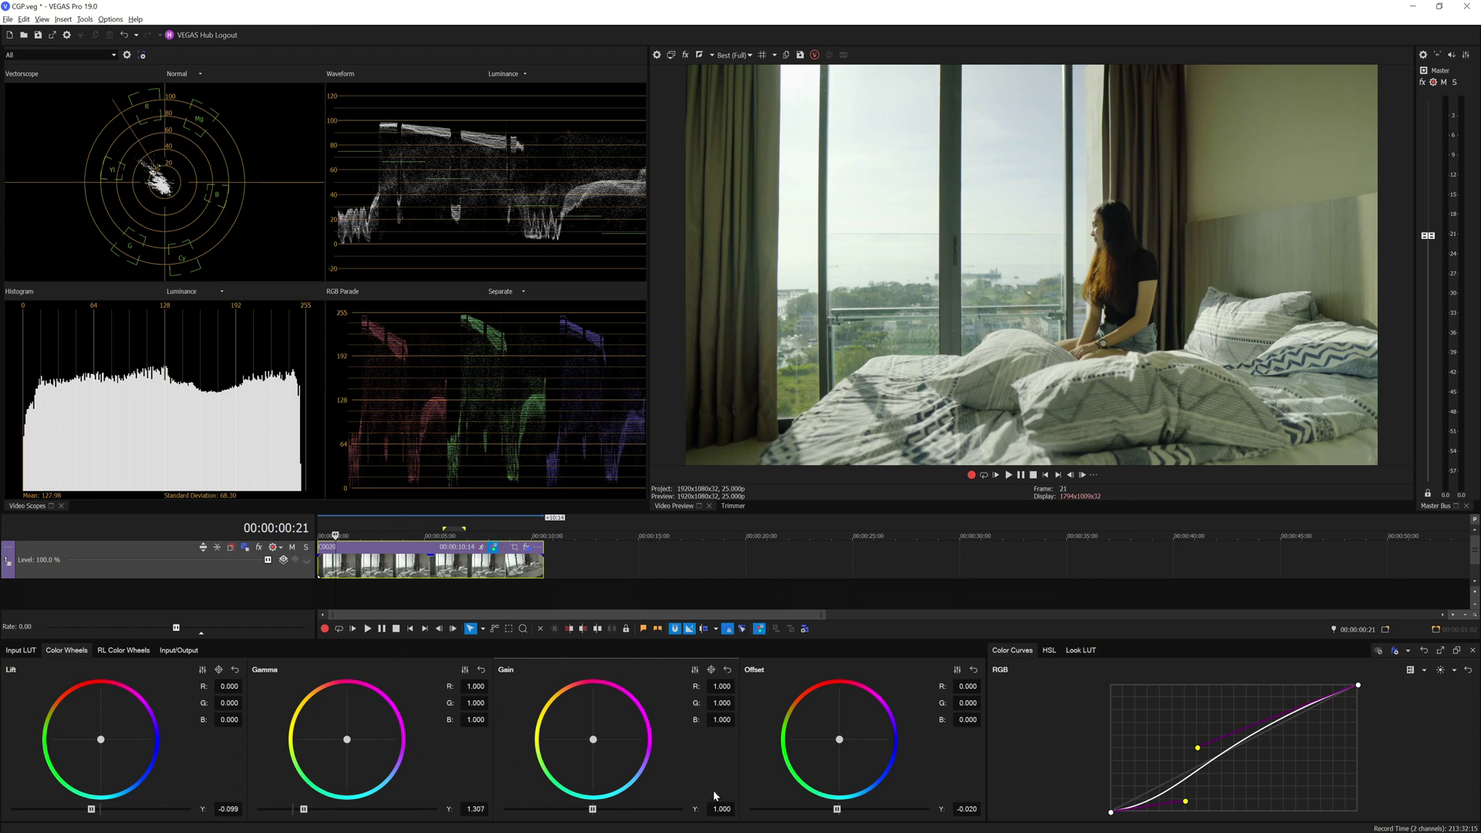
{"action": "left_click", "coordinate": [111, 651]}
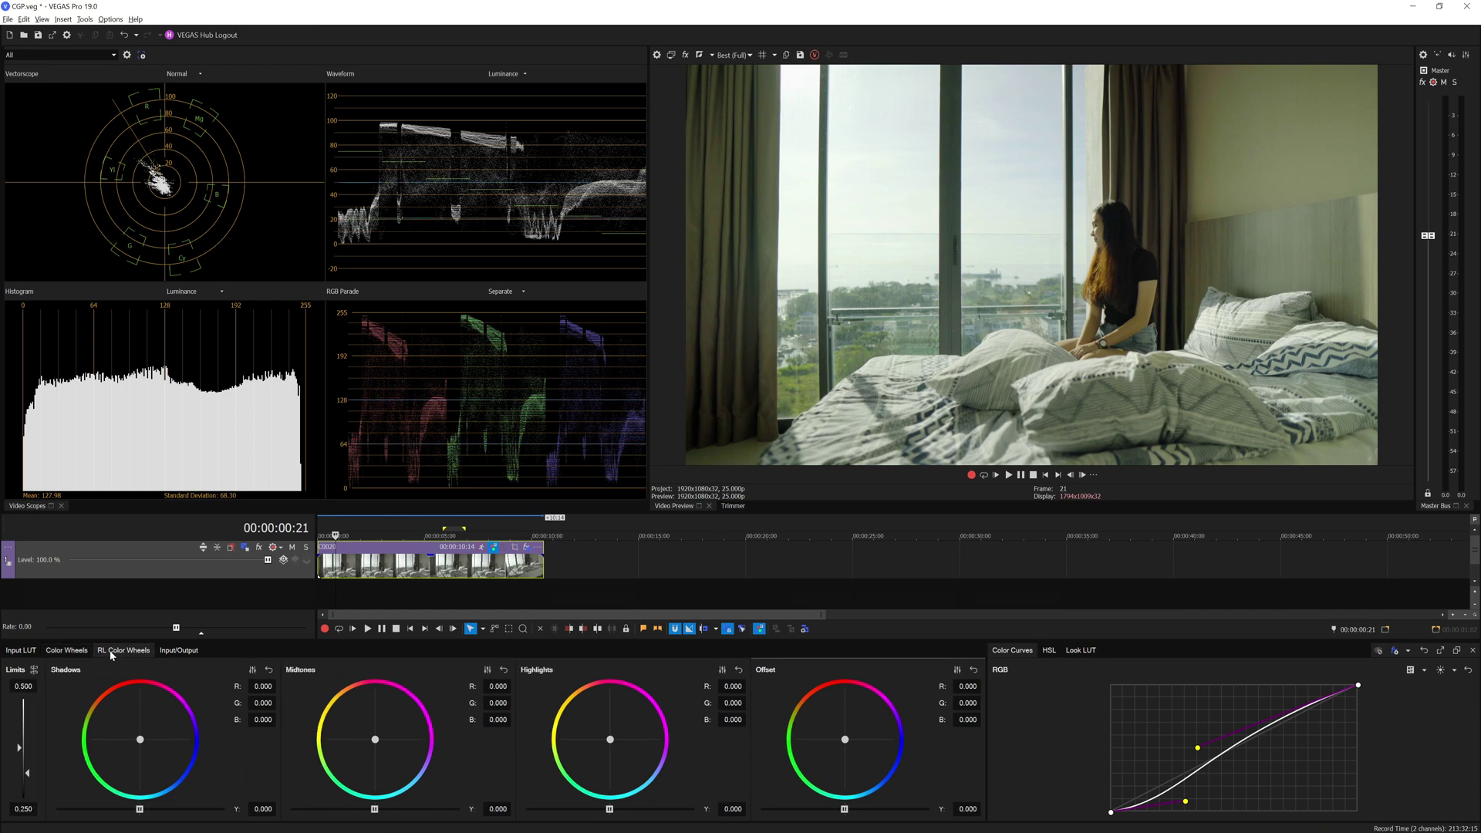
{"action": "left_click", "coordinate": [69, 652]}
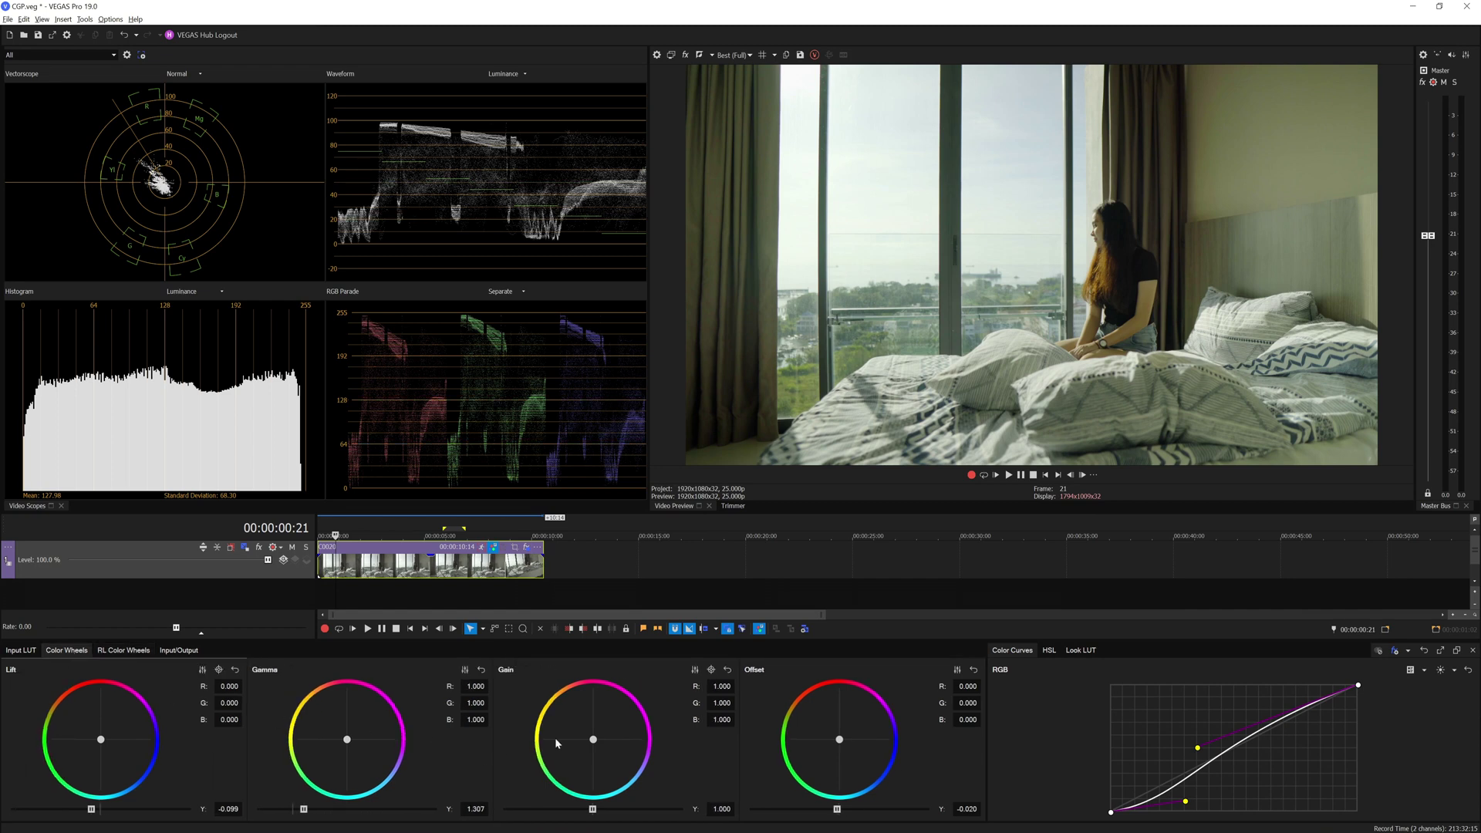
Step: Try tinting the Gain wheel toward yellow and a warm red, and reset it to neutral
{"action": "left_click_drag", "start_coordinate": [593, 740], "coordinate": [587, 736]}
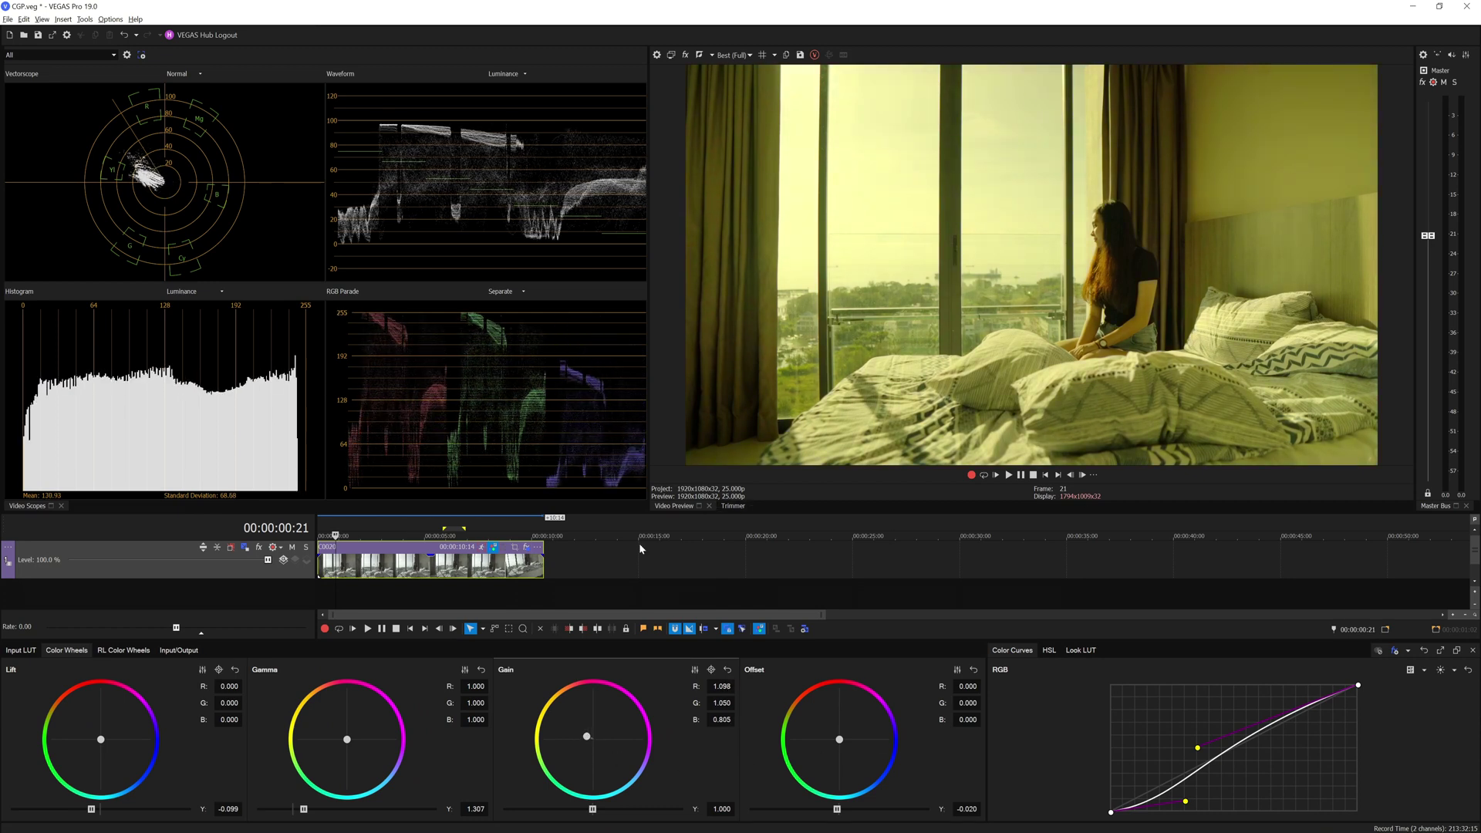
{"action": "left_click_drag", "start_coordinate": [588, 737], "coordinate": [599, 733]}
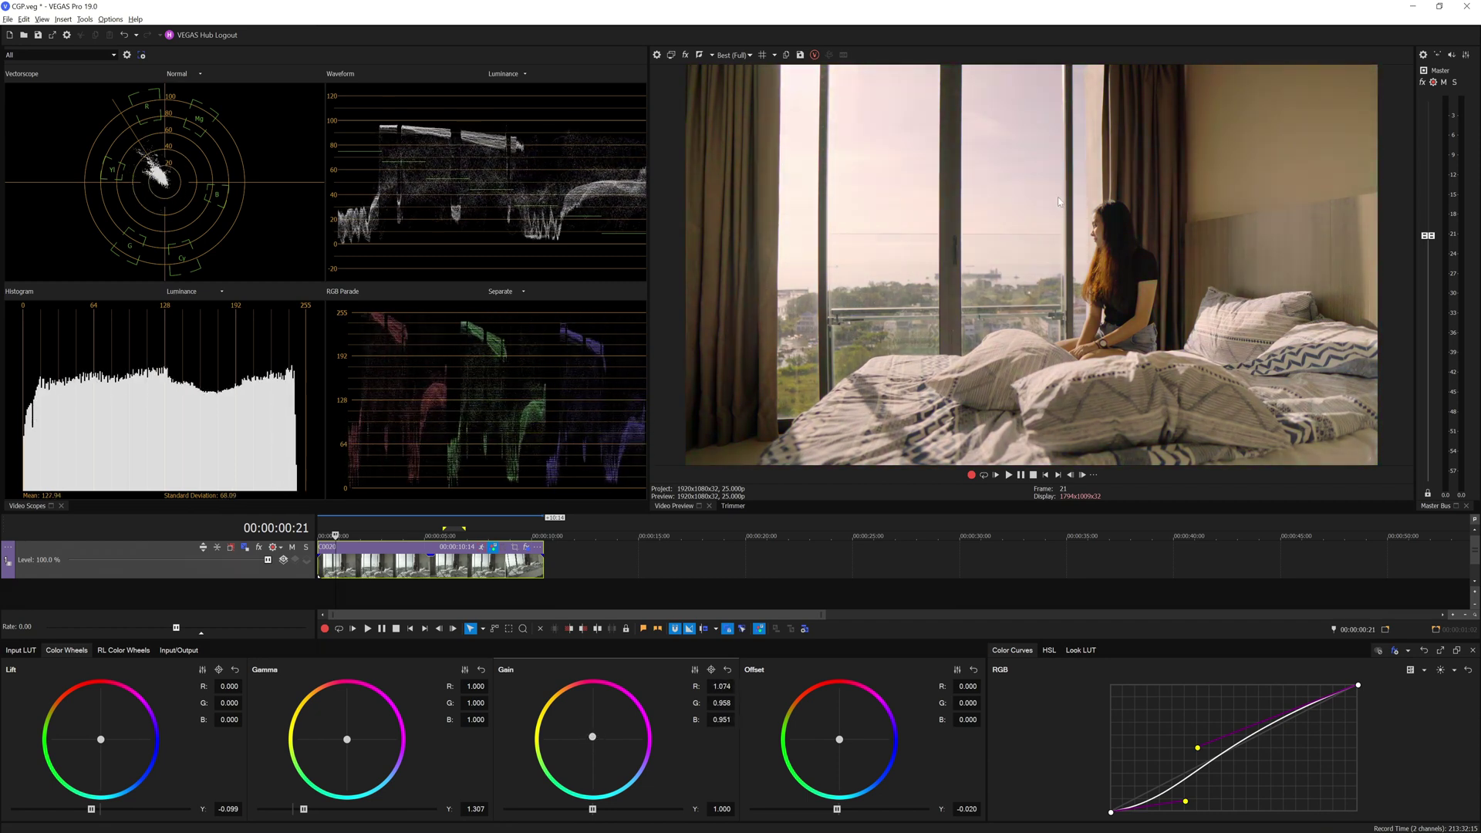
{"action": "double_click", "coordinate": [593, 737]}
Step: Try color shifts on the Gamma wheel and again on the Gain wheel, resetting both to neutral
{"action": "left_click_drag", "start_coordinate": [347, 739], "coordinate": [355, 734]}
{"action": "double_click", "coordinate": [343, 732]}
{"action": "double_click", "coordinate": [348, 740]}
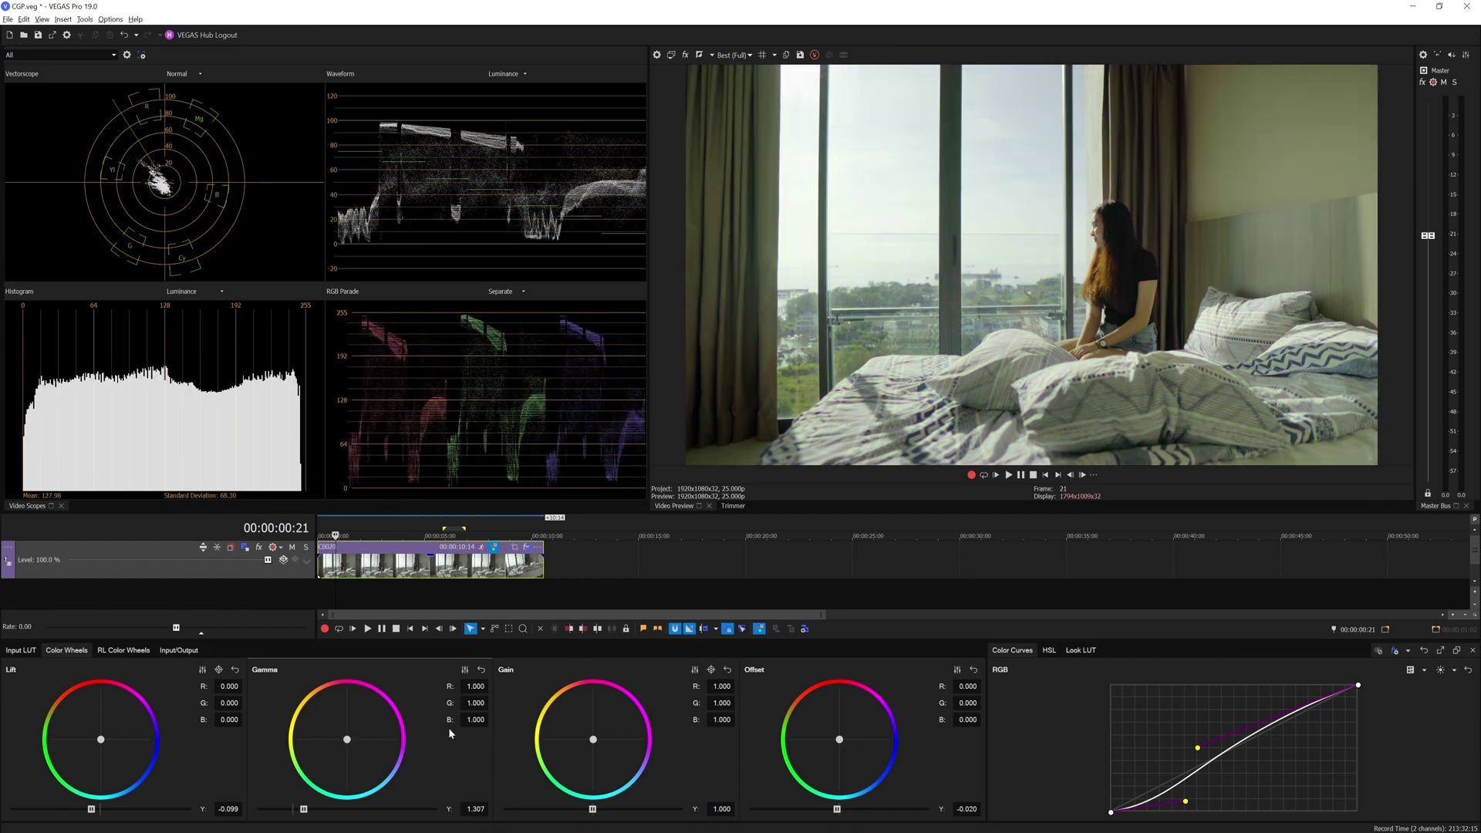
{"action": "mouse_move", "coordinate": [595, 742]}
{"action": "left_mouse_down"}
{"action": "mouse_move", "coordinate": [607, 733]}
{"action": "mouse_move", "coordinate": [593, 738]}
{"action": "left_mouse_up"}
{"action": "double_click", "coordinate": [593, 739]}
Step: Tint the RL Highlights wheel to red 0.040, green 0.039 and blue -0.102, and return to the standard Color Wheels
{"action": "left_click", "coordinate": [123, 650]}
{"action": "left_click", "coordinate": [610, 739]}
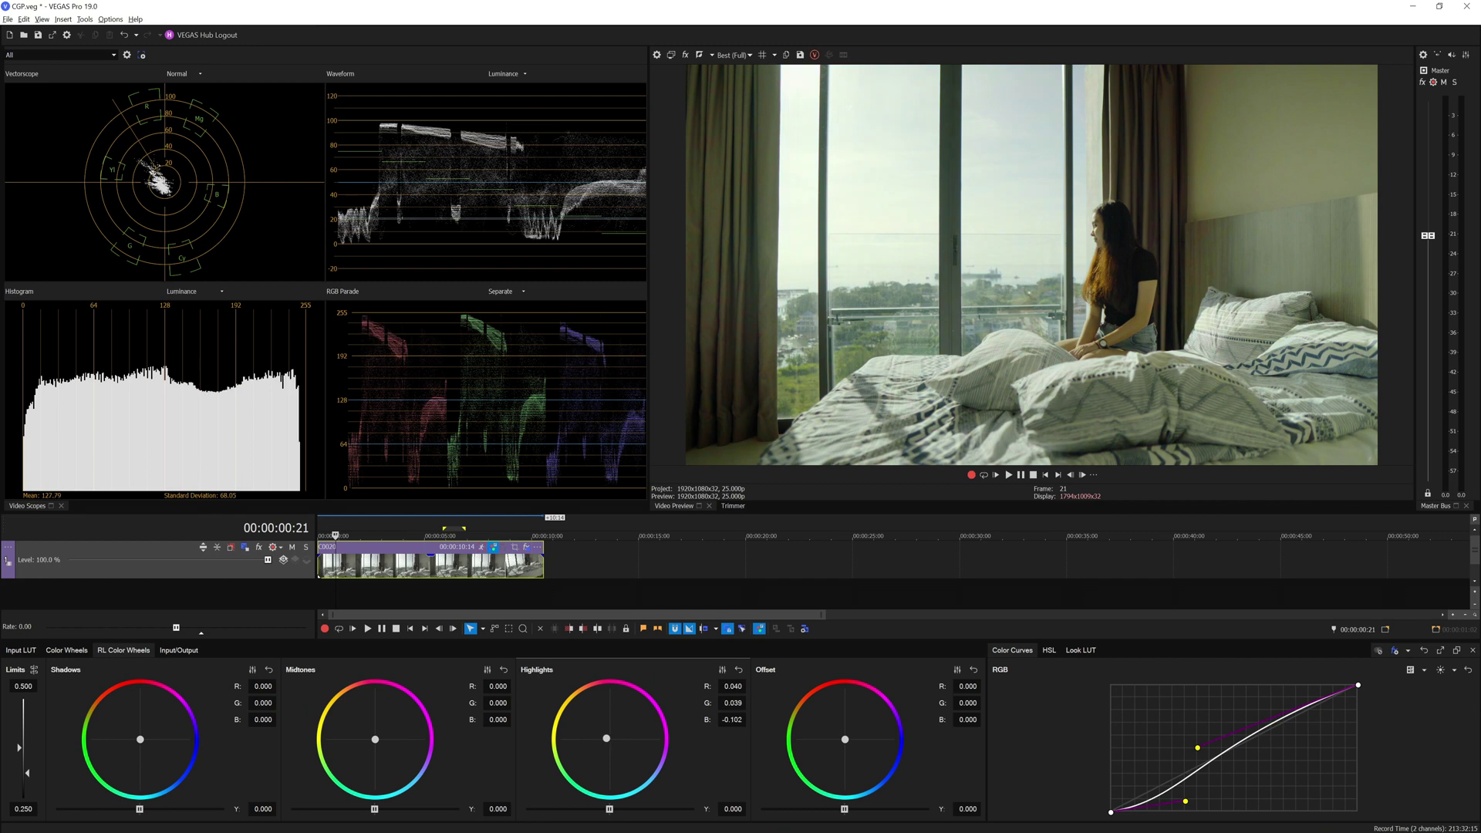
{"action": "left_click", "coordinate": [66, 650]}
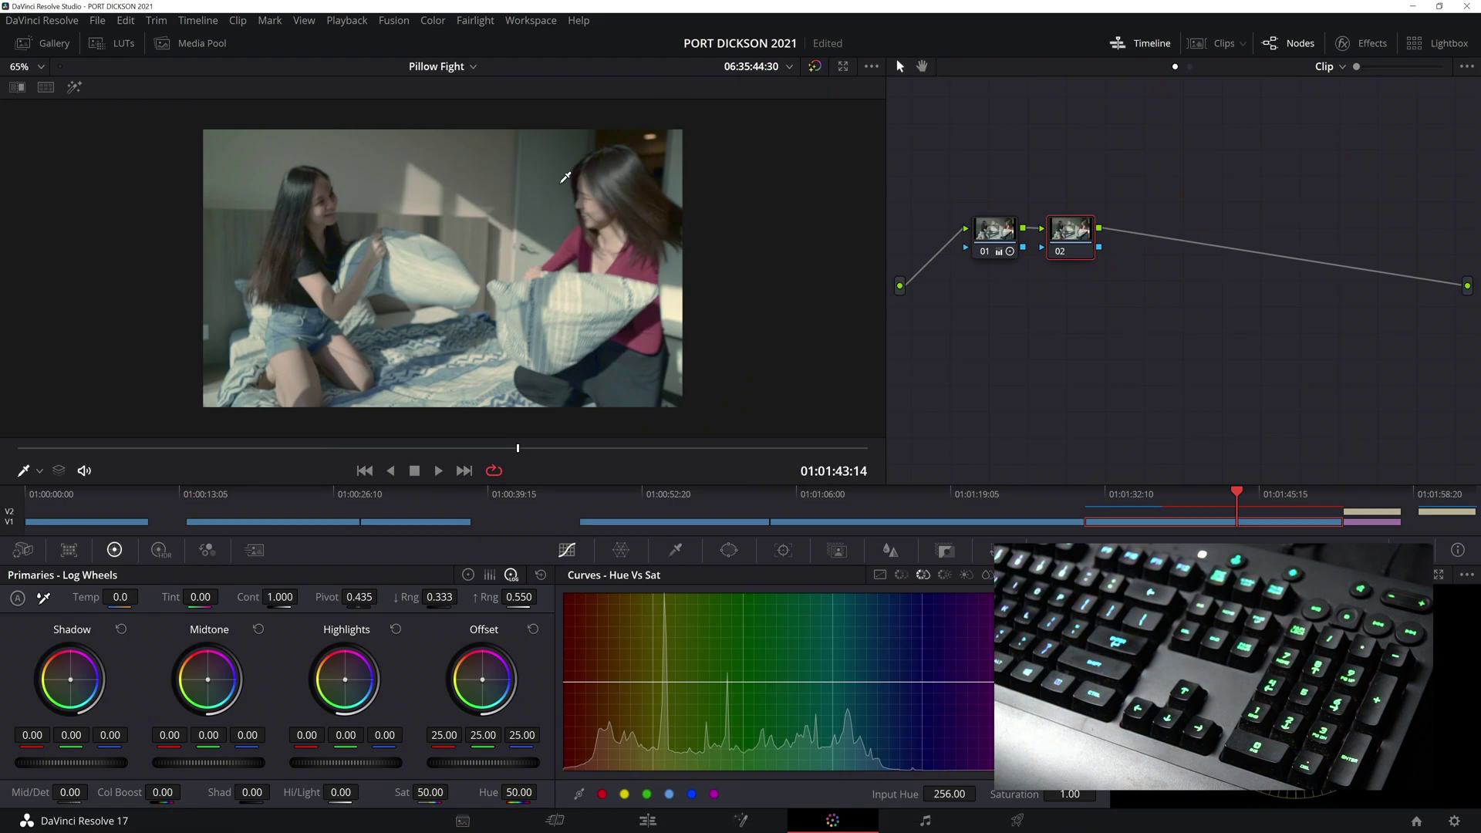
Step: Check the Printer Light Hotkeys option among DaVinci Resolve's color commands
{"action": "left_click", "coordinate": [433, 20]}
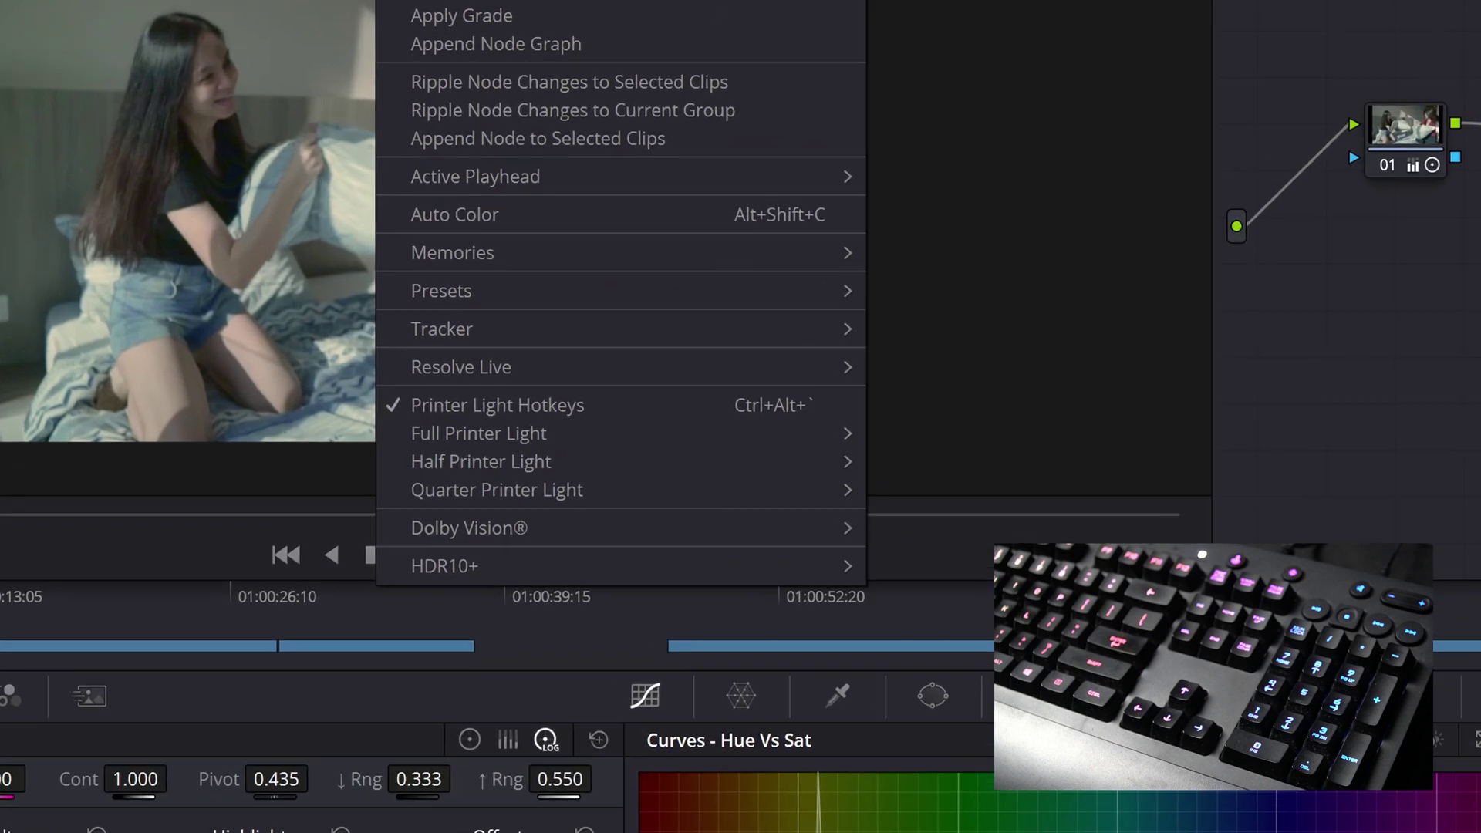
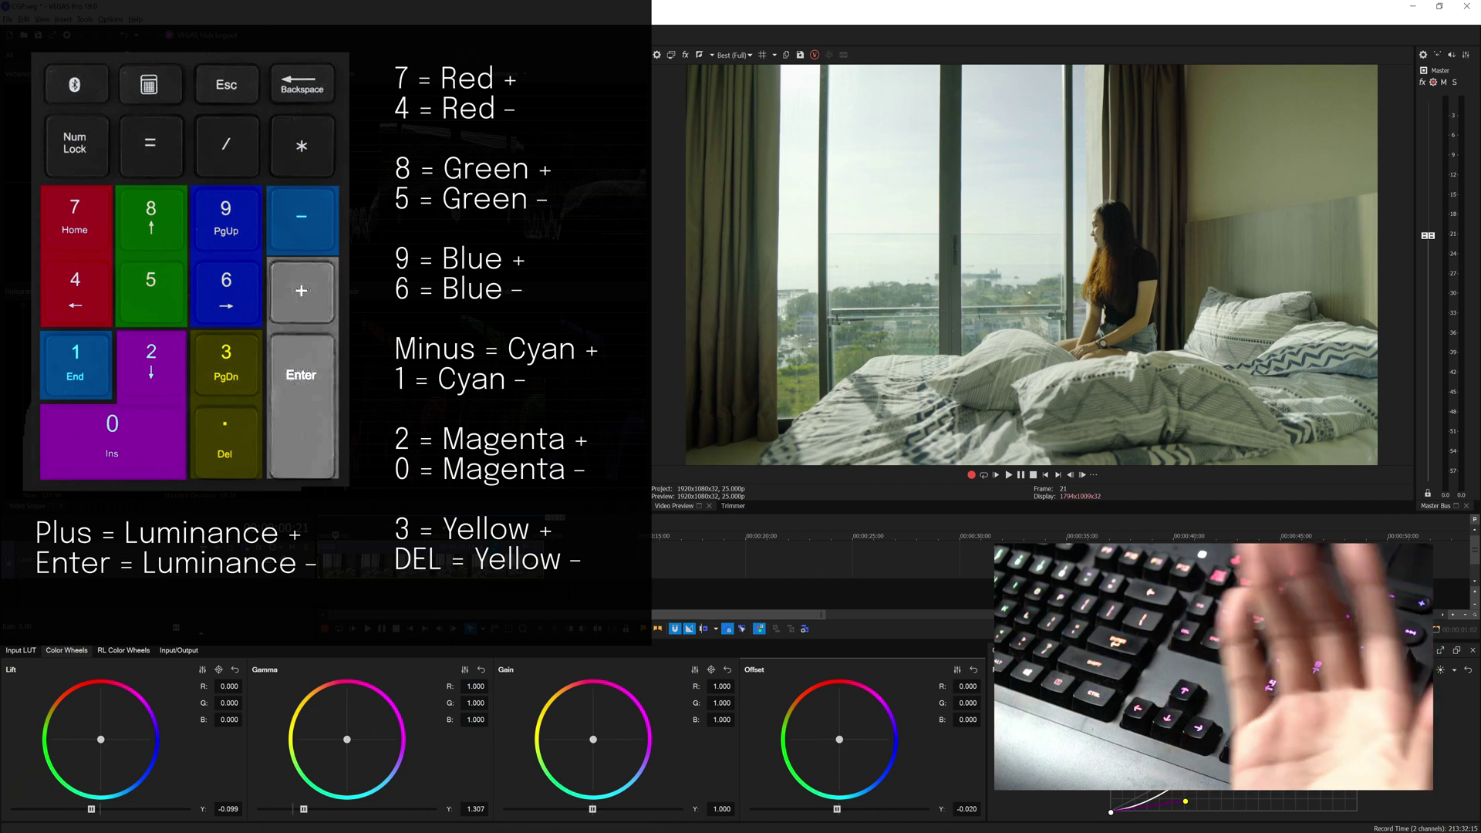
Step: In VEGAS Pro, try raising and lowering the Offset wheel's blue in printer-light steps, ending at 0.000
{"action": "key", "text": "KP_9"}
{"action": "key", "text": "KP_9"}
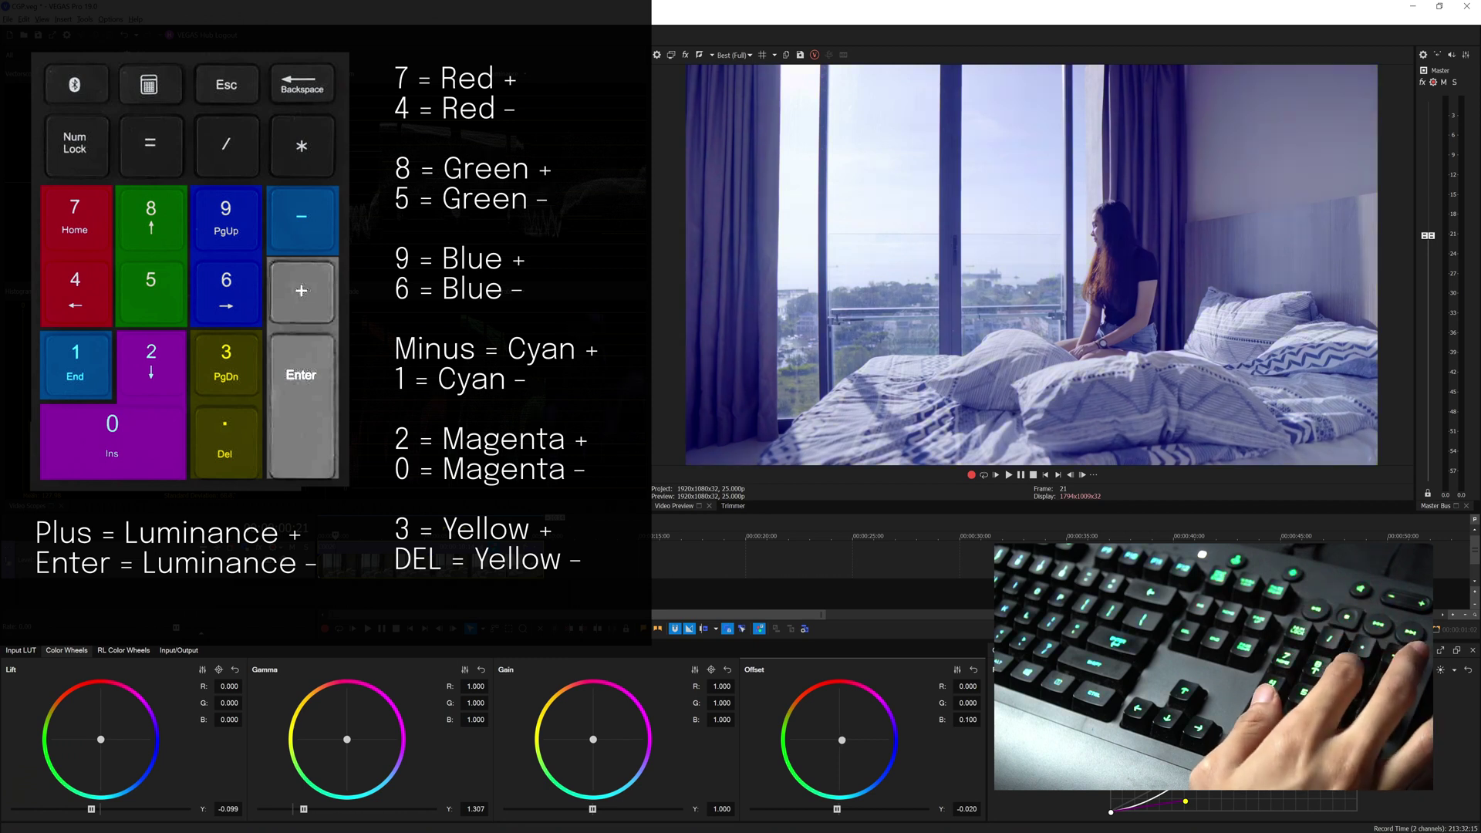
{"action": "key", "text": "KP_6"}
{"action": "key", "text": "KP_6"}
{"action": "key", "text": "KP_6"}
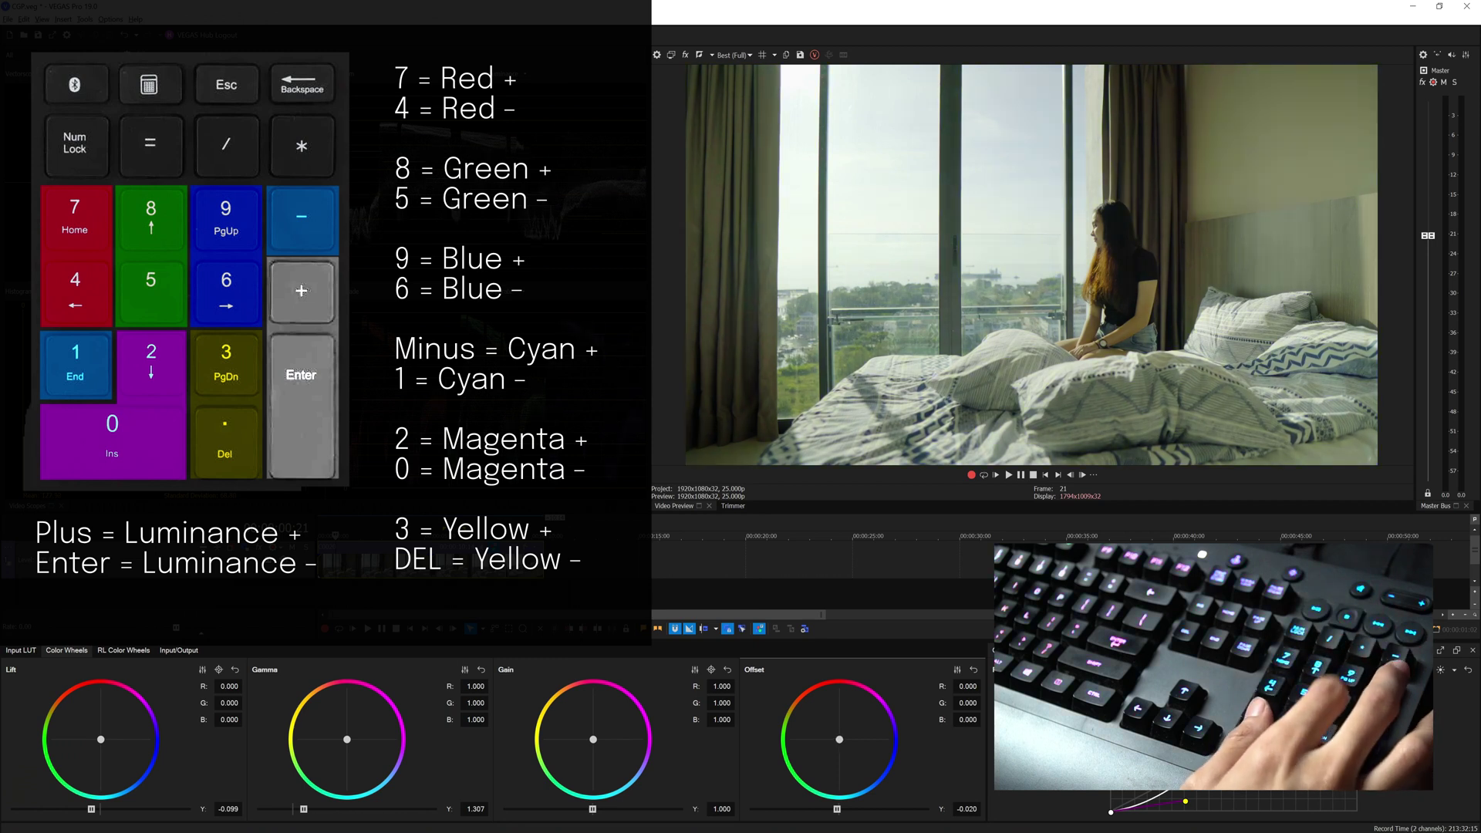
{"action": "key", "text": "KP_9"}
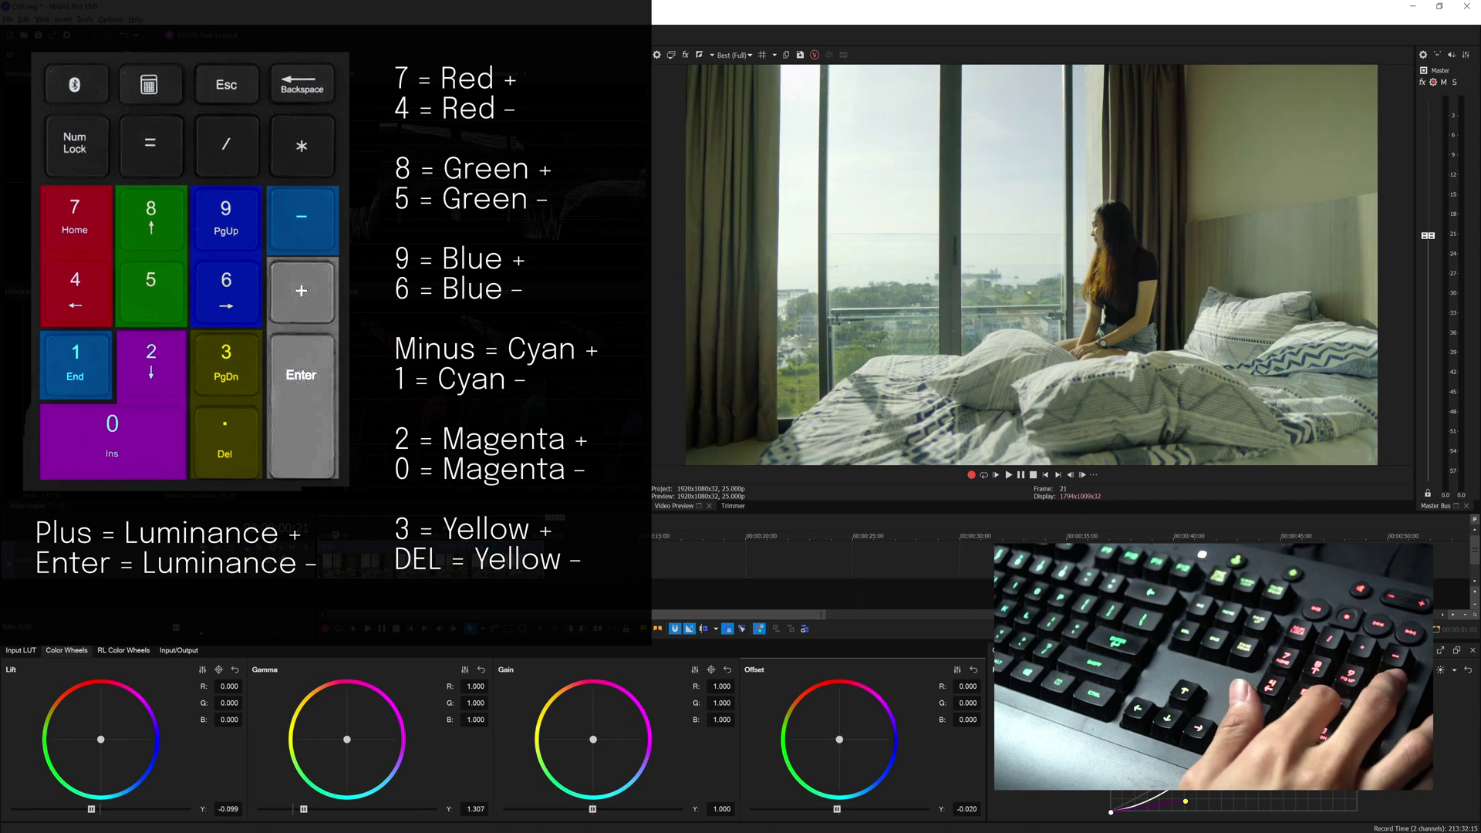
Step: Try raising the Offset wheel's green to 0.200 and lowering it to -0.100
{"action": "key", "text": "KP_8"}
{"action": "key", "text": "KP_8"}
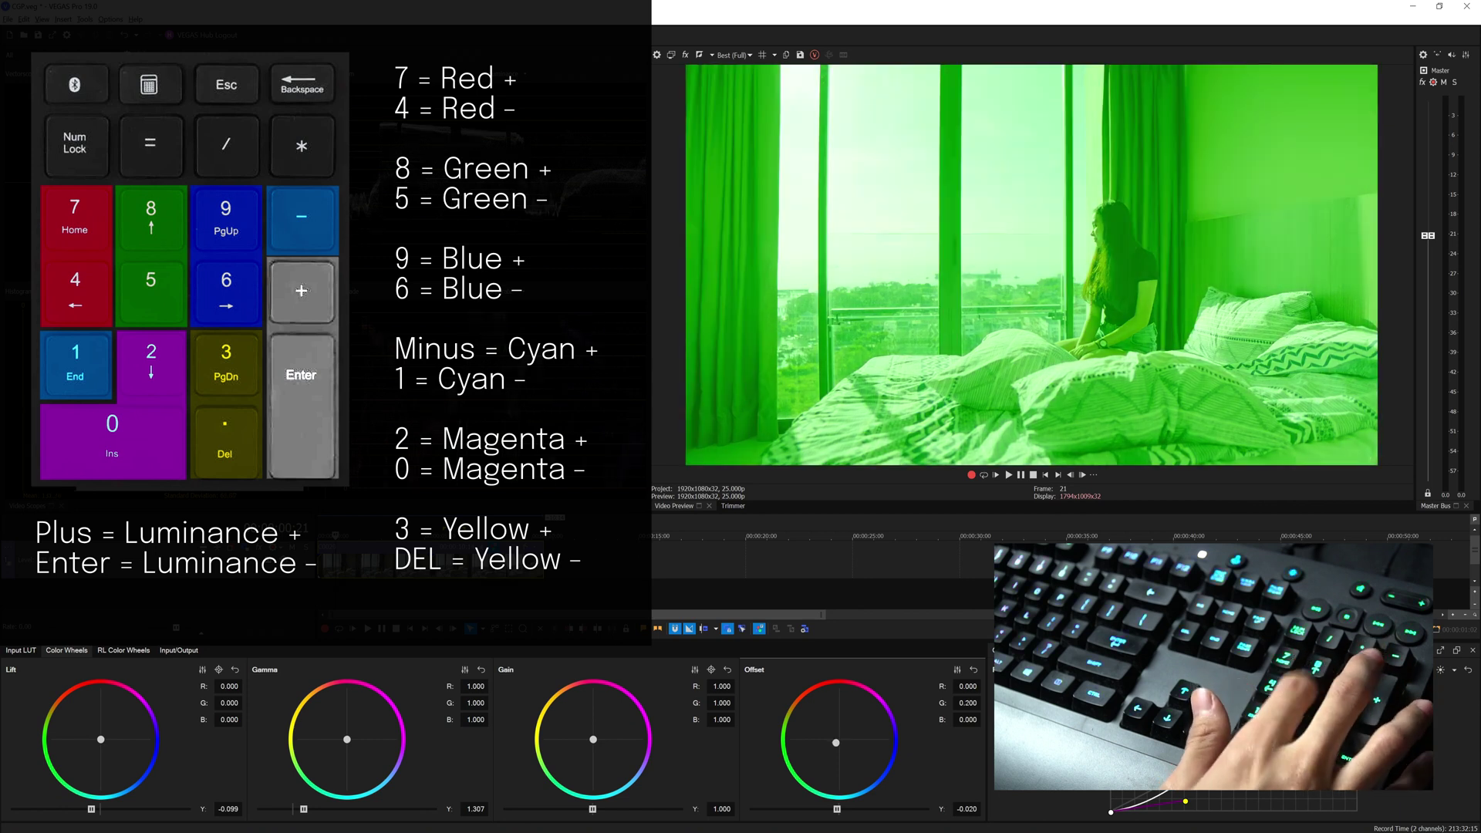
{"action": "key", "text": "KP_5"}
{"action": "key", "text": "KP_5"}
{"action": "key", "text": "KP_5"}
Step: Try the Offset wheel's red at 0.100 and -0.100 with green at -0.200, and bring both back to 0.000
{"action": "key", "text": "KP_7"}
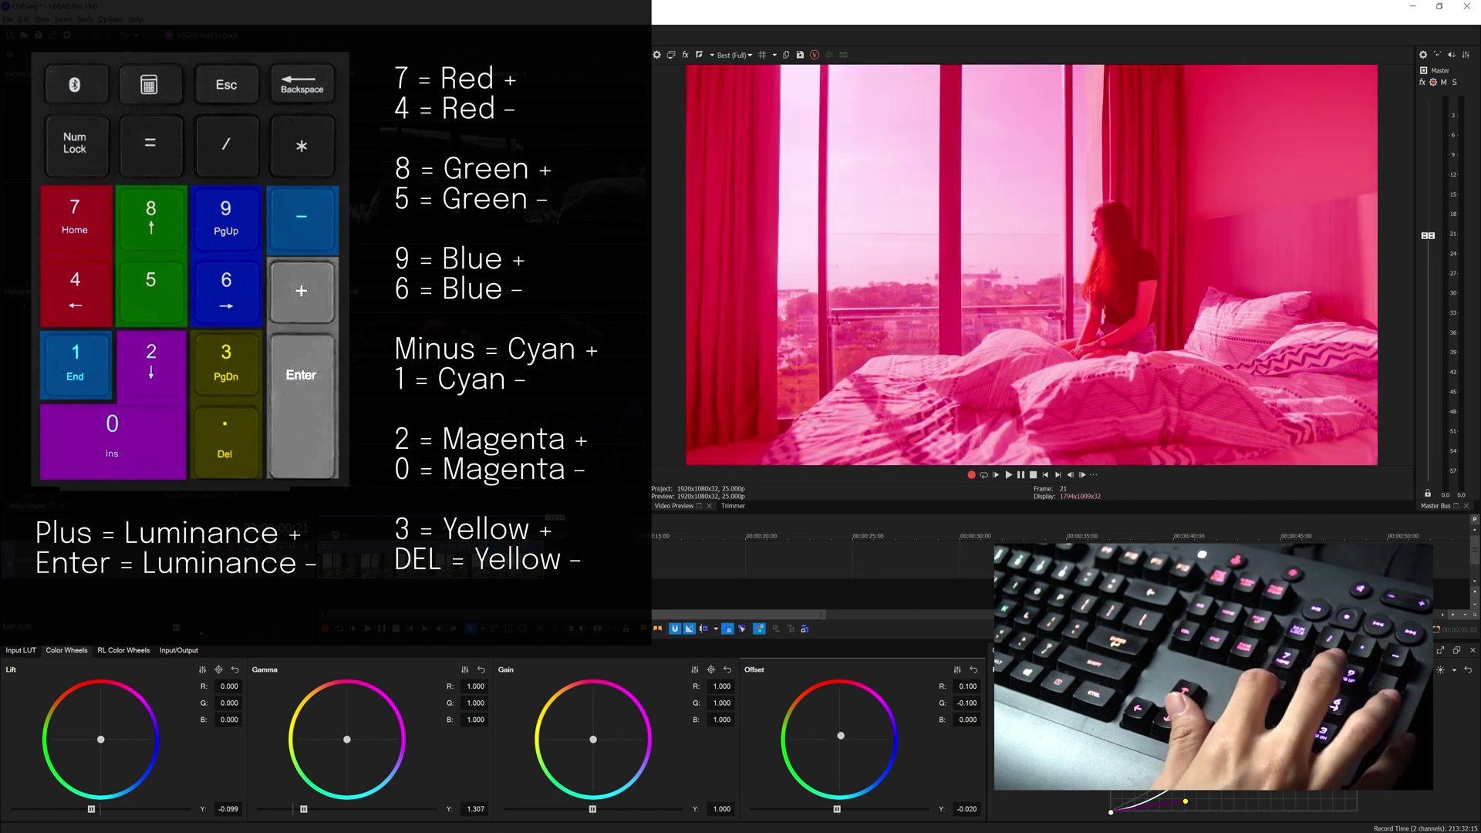
{"action": "key", "text": "KP_4"}
{"action": "key", "text": "KP_4"}
{"action": "key", "text": "KP_5"}
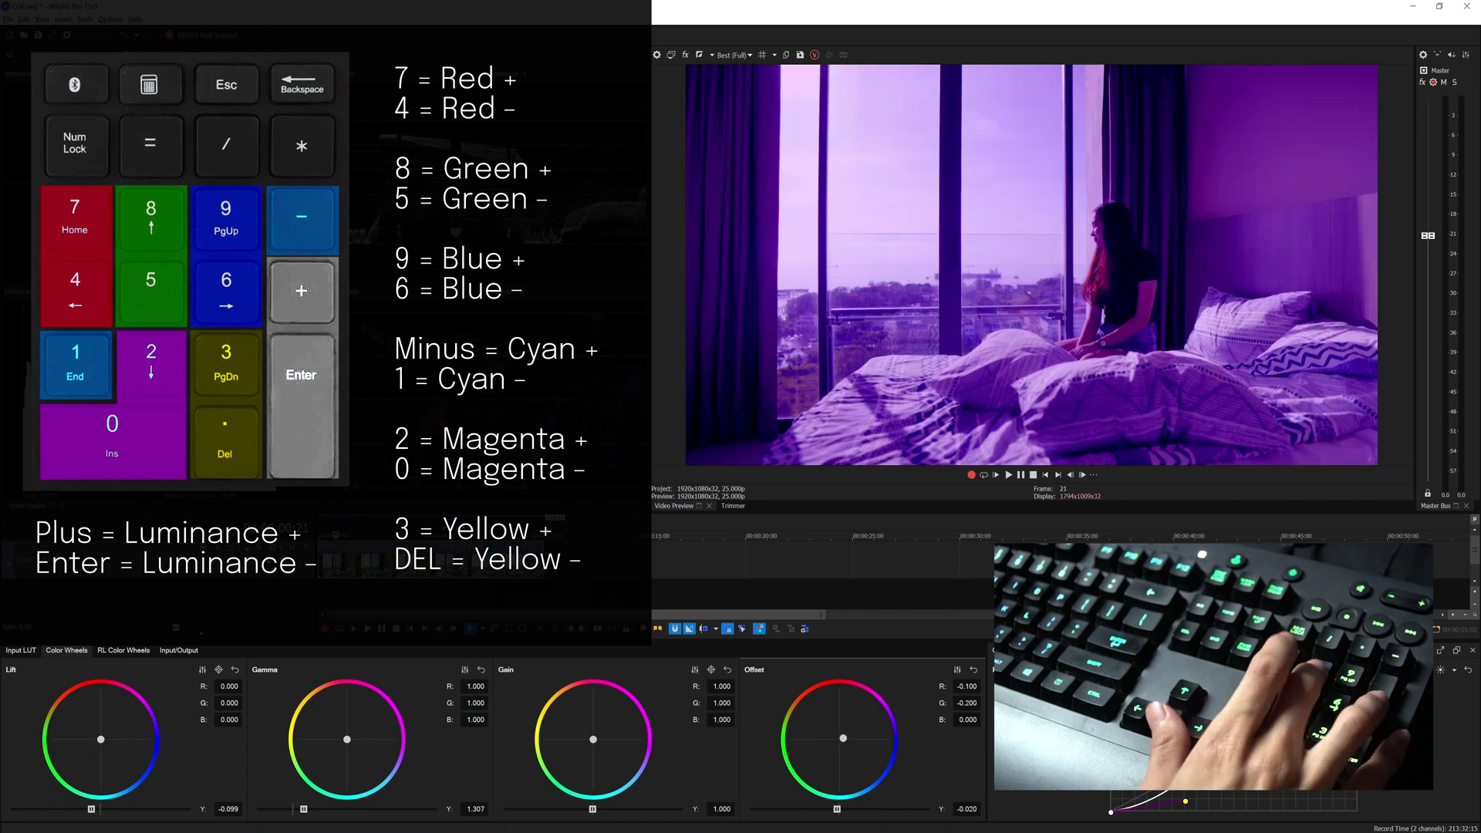
{"action": "key", "text": "KP_8"}
{"action": "key", "text": "KP_8"}
{"action": "key", "text": "KP_5"}
{"action": "key", "text": "KP_8"}
{"action": "key", "text": "KP_7"}
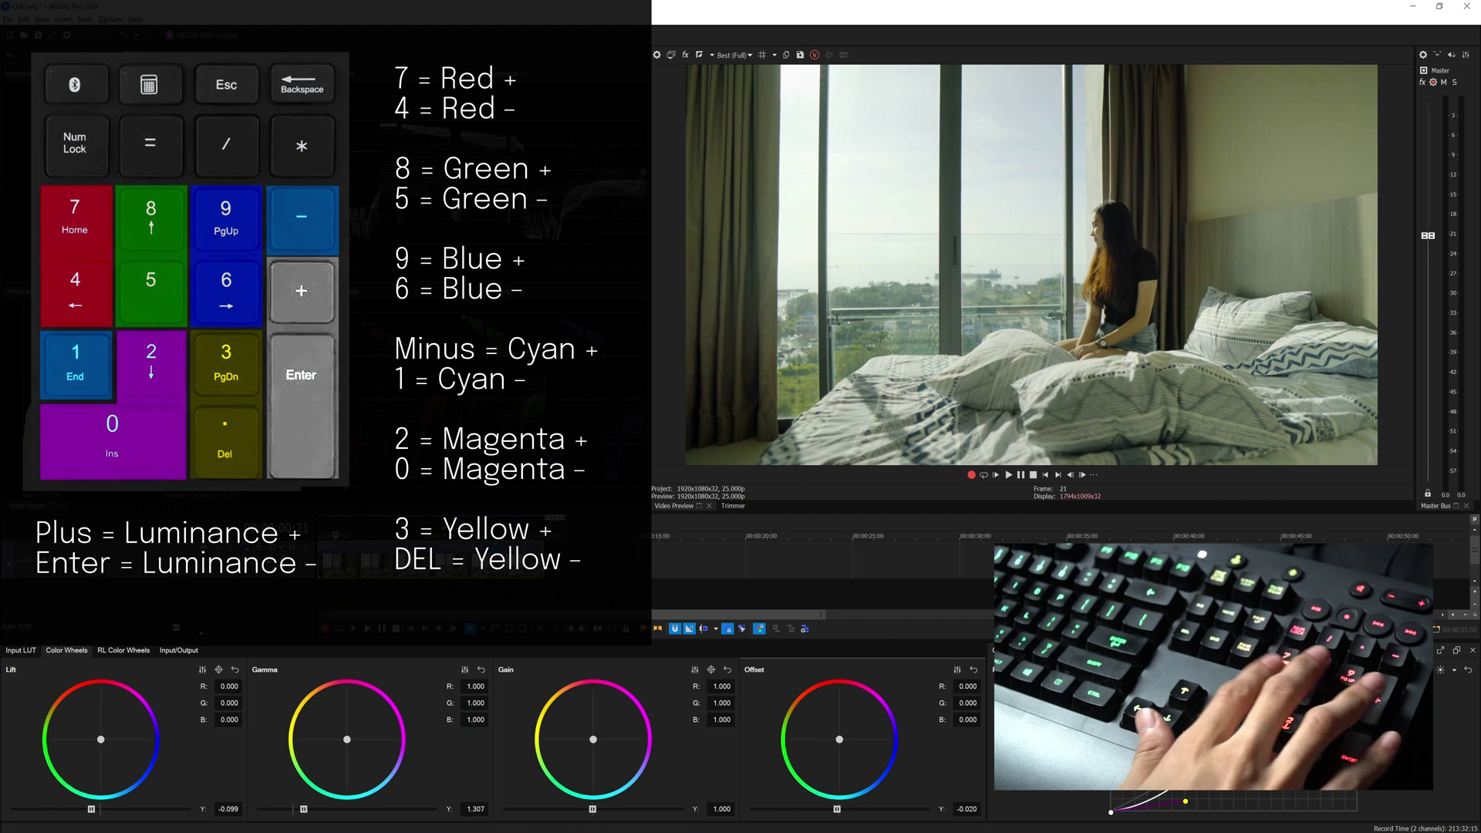
Step: Try the Offset luminance at -0.120, 0.180 and -0.220, and bring it back to -0.020
{"action": "key", "text": "KP_Enter"}
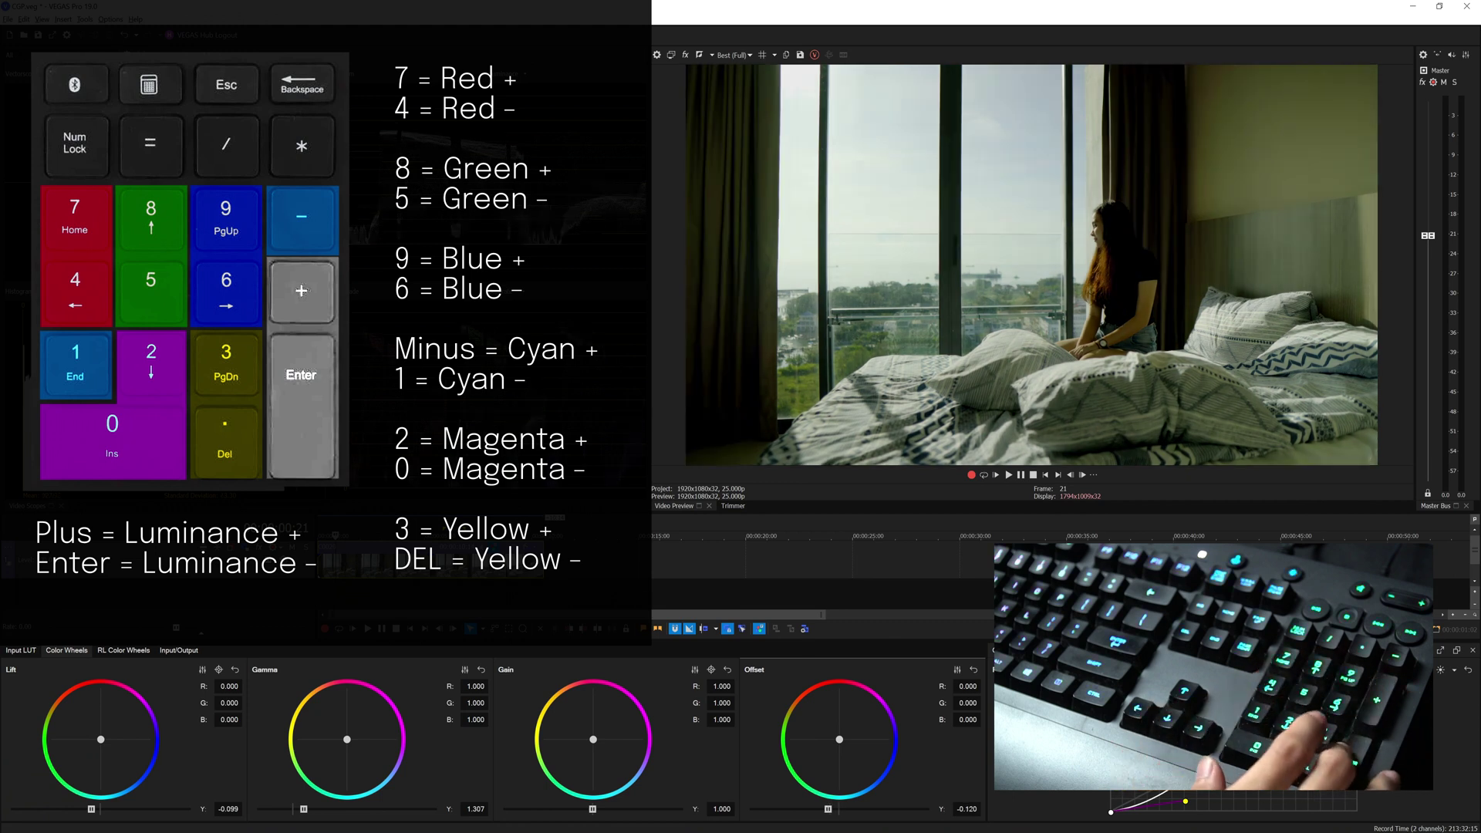
{"action": "key", "text": "KP_Add"}
{"action": "key", "text": "KP_Add"}
{"action": "key", "text": "KP_Add"}
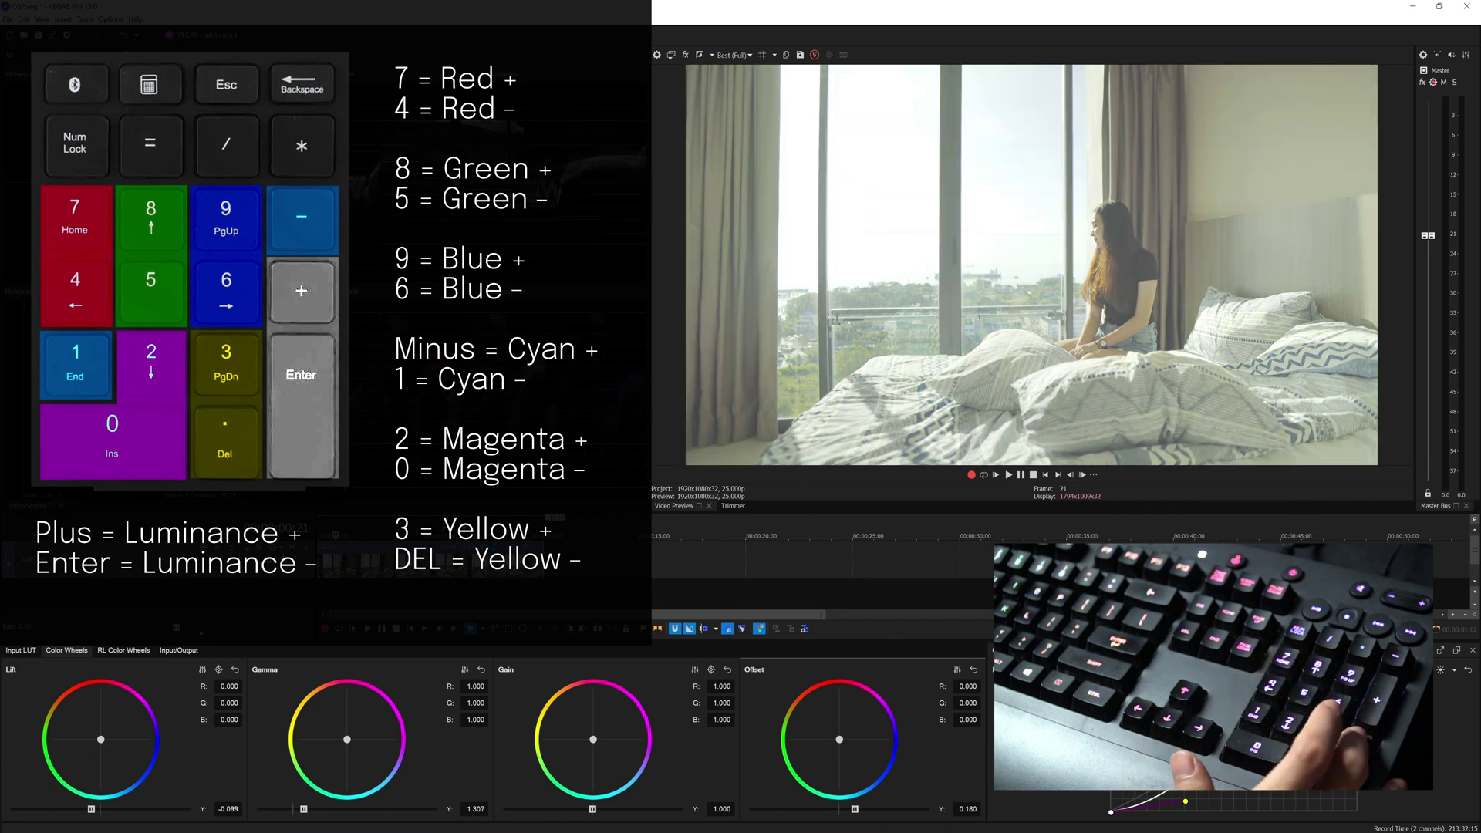
{"action": "key", "text": "KP_Enter"}
{"action": "key", "text": "KP_Enter"}
{"action": "key", "text": "KP_Enter"}
{"action": "key", "text": "KP_Enter"}
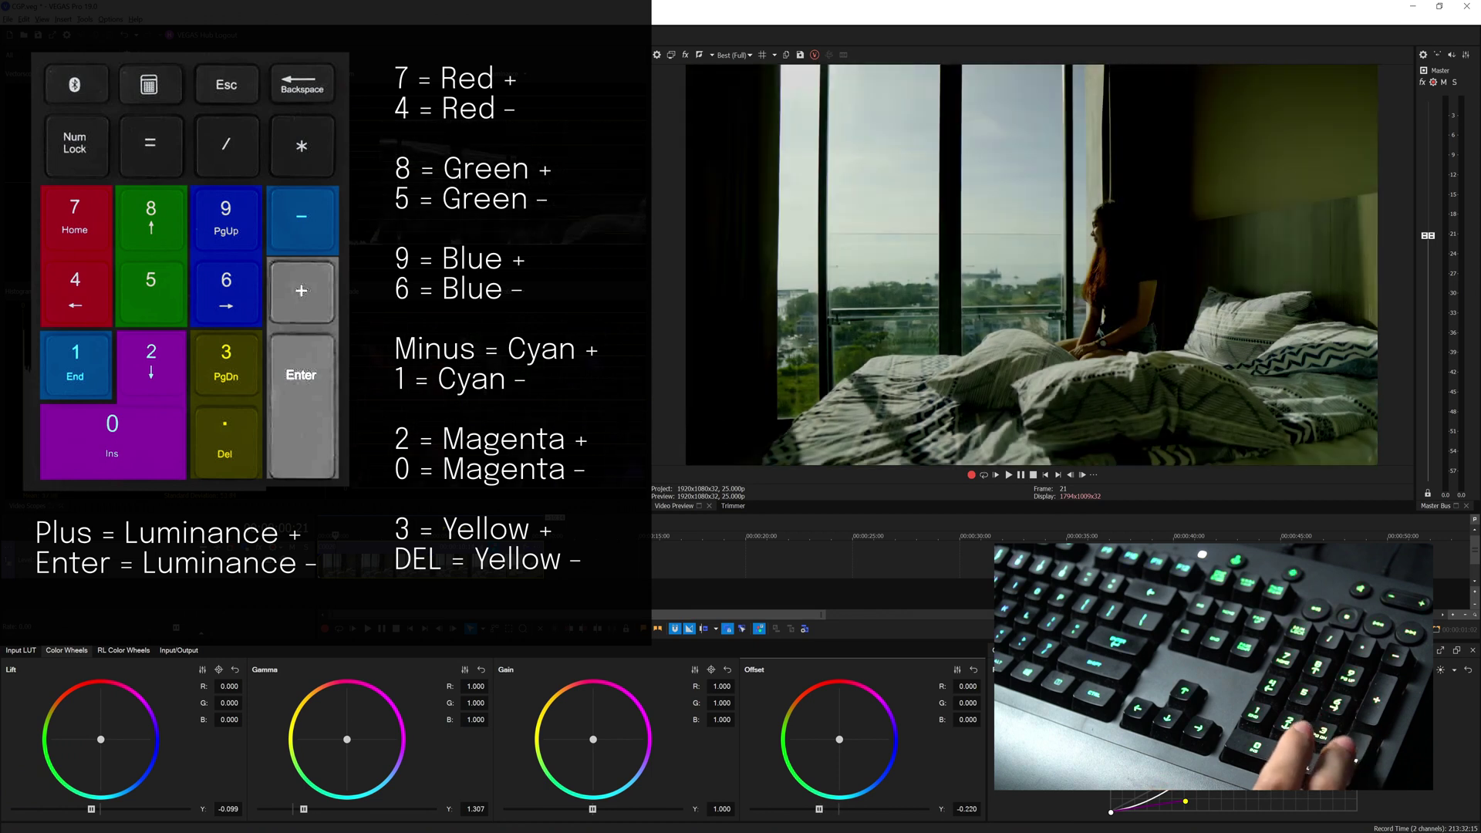
{"action": "key", "text": "KP_Add"}
{"action": "key", "text": "KP_Add"}
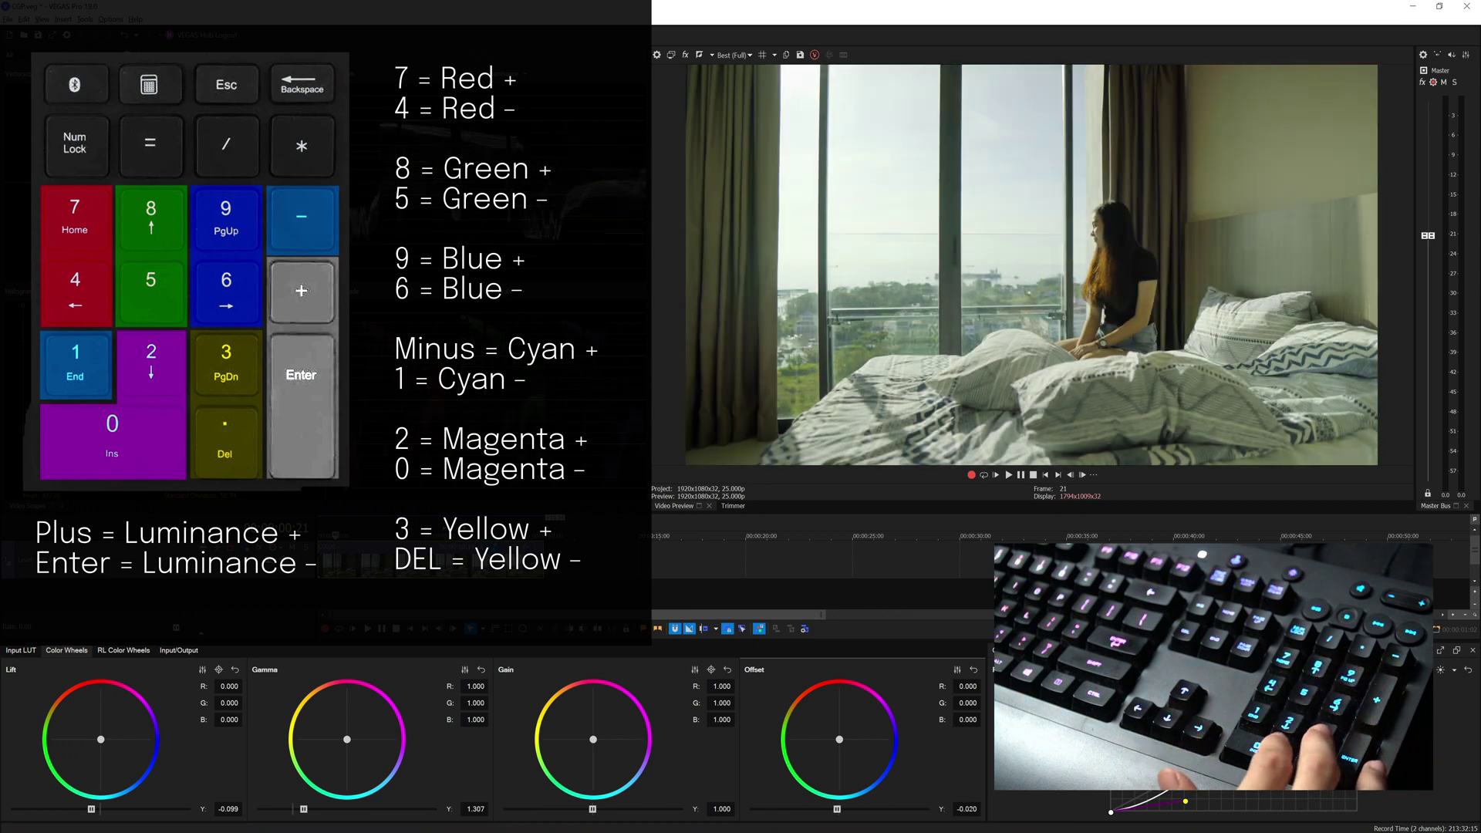
Step: Try adding and removing yellow on the Offset wheel, ending with red and green at -0.100, and raise blue to 0.100
{"action": "key", "text": "KP_3"}
{"action": "key", "text": "KP_3"}
{"action": "key", "text": "KP_3"}
{"action": "key", "text": "KP_Delete"}
{"action": "key", "text": "KP_Delete"}
{"action": "key", "text": "KP_Delete"}
{"action": "key", "text": "KP_Delete"}
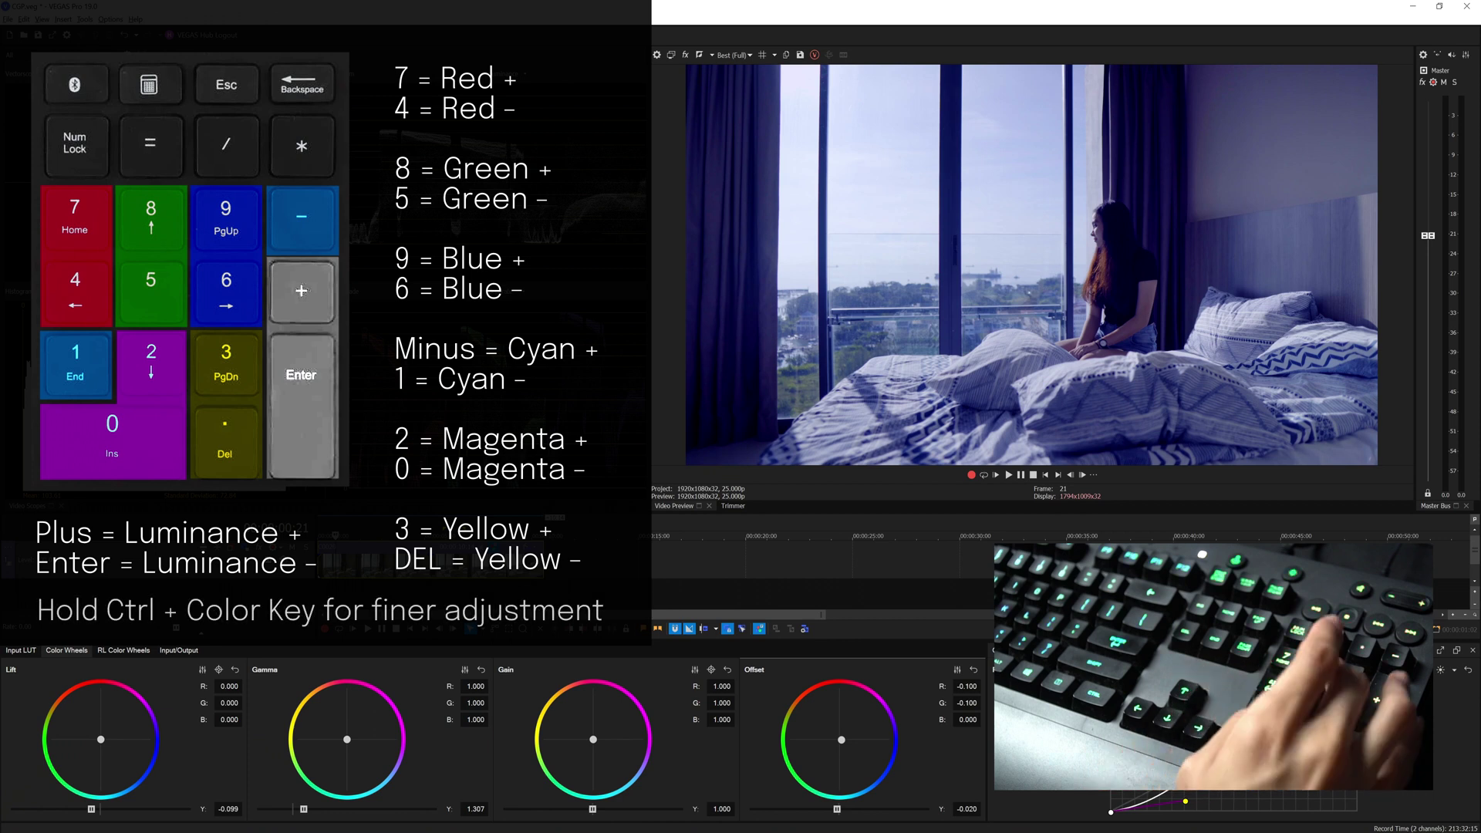
{"action": "key", "text": "KP_9"}
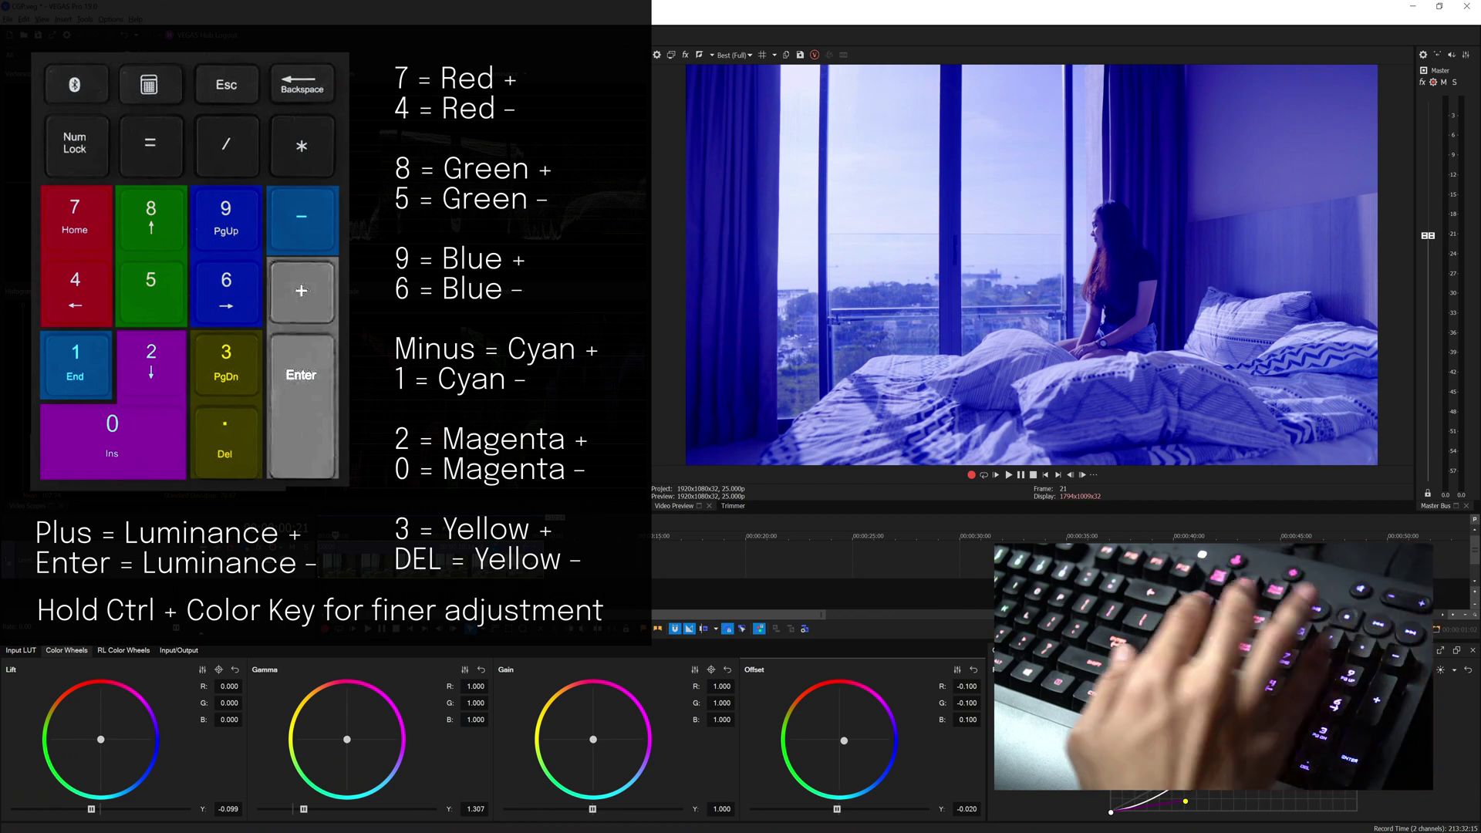
Step: Reset the Offset wheel and adjust it in finer steps to green -0.070 and blue 0.030
{"action": "key", "text": "BackSpace"}
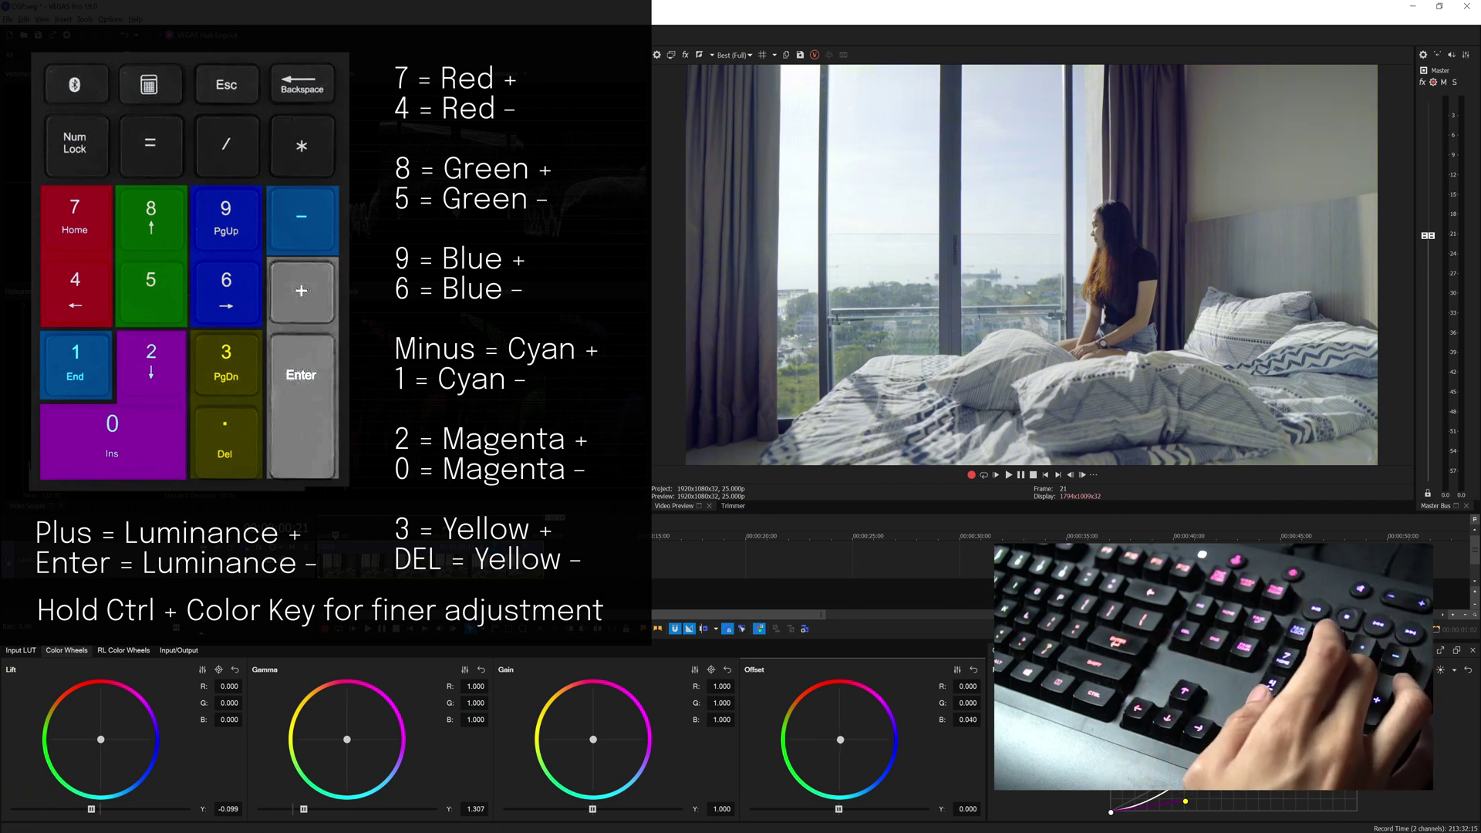
{"action": "key", "text": "KP_9"}
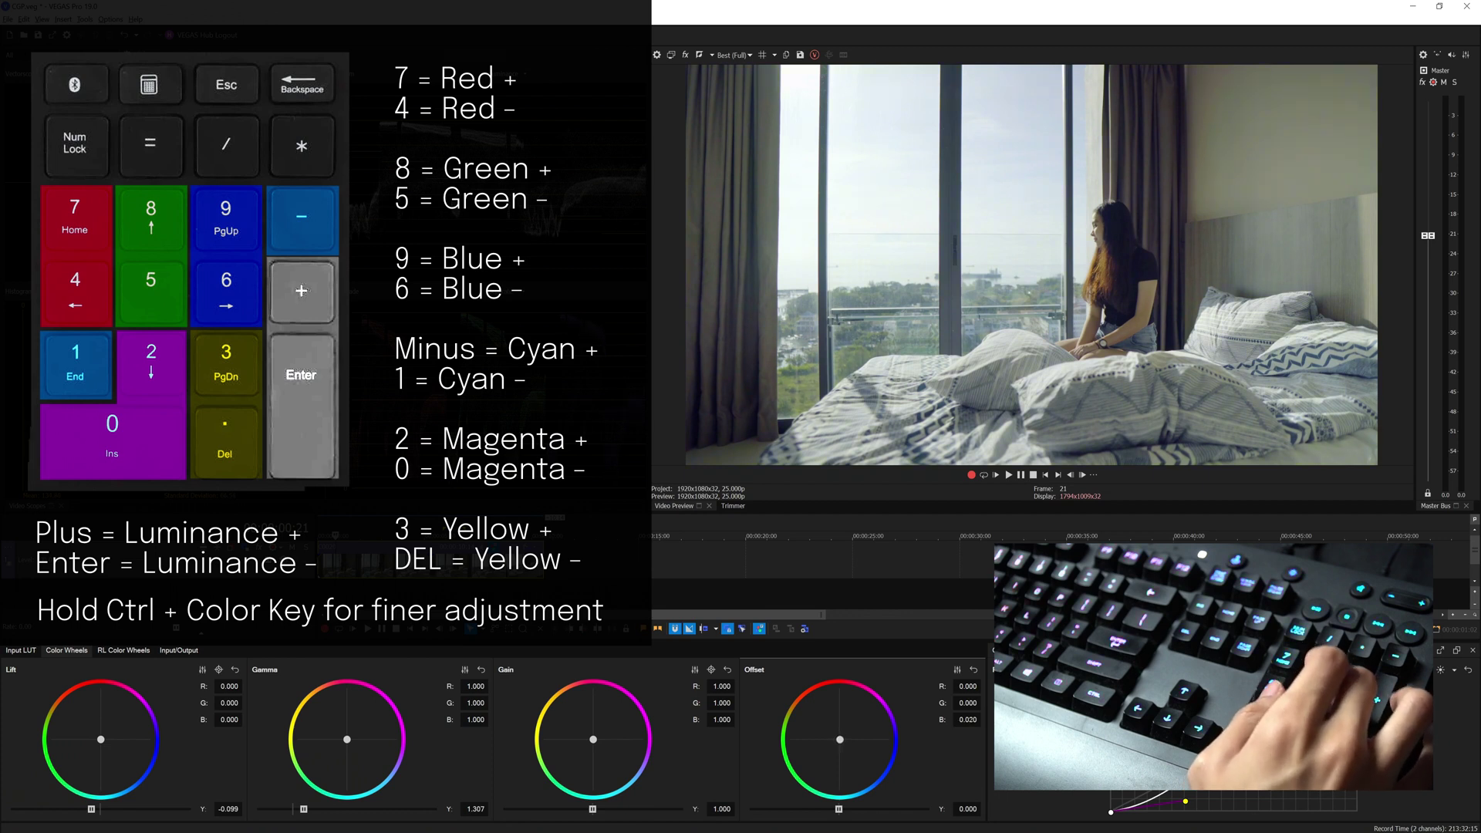
{"action": "key", "text": "ctrl+KP_6"}
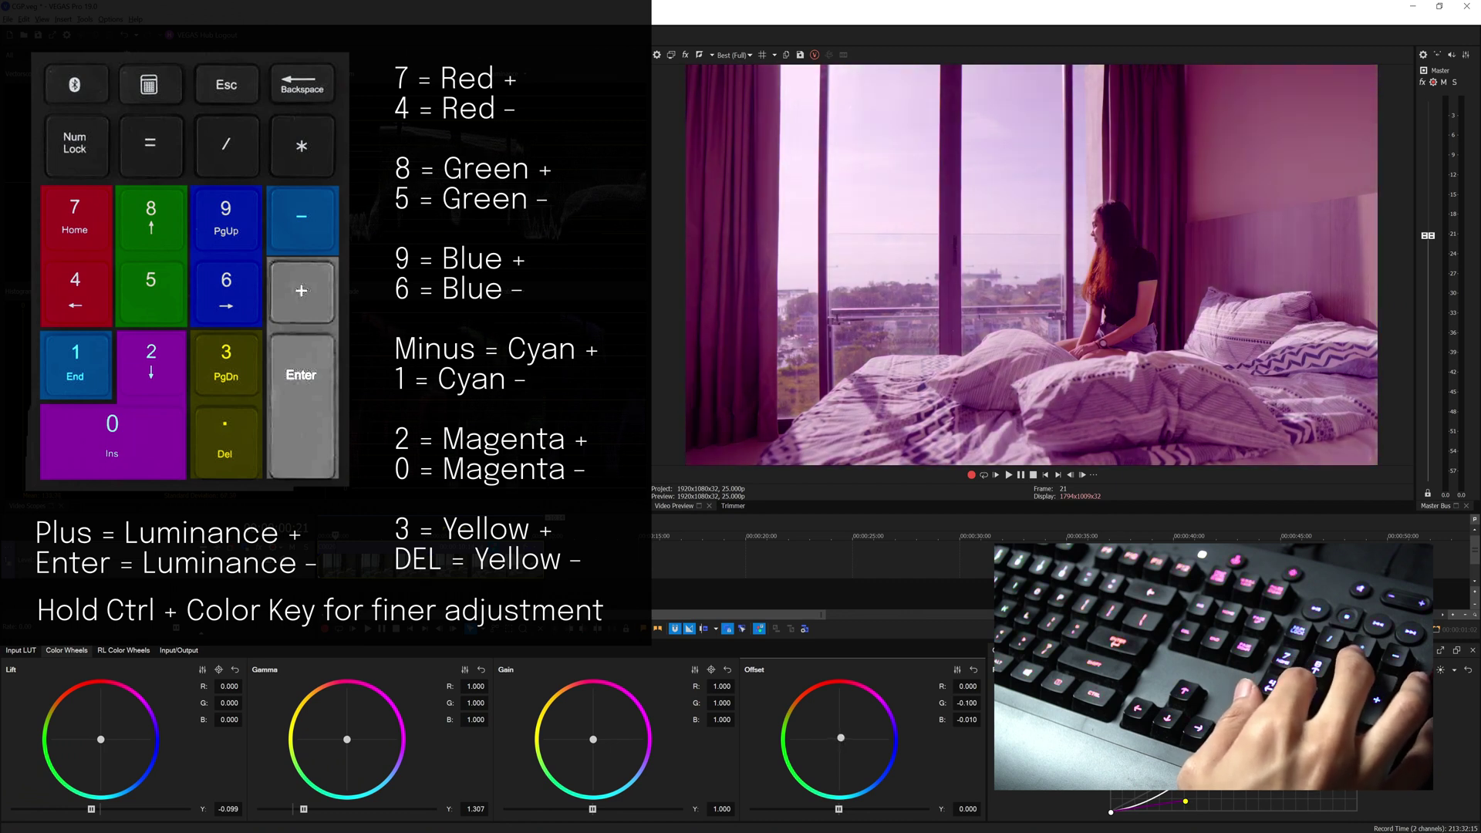
{"action": "key", "text": "ctrl+KP_8"}
{"action": "key", "text": "ctrl+KP_8"}
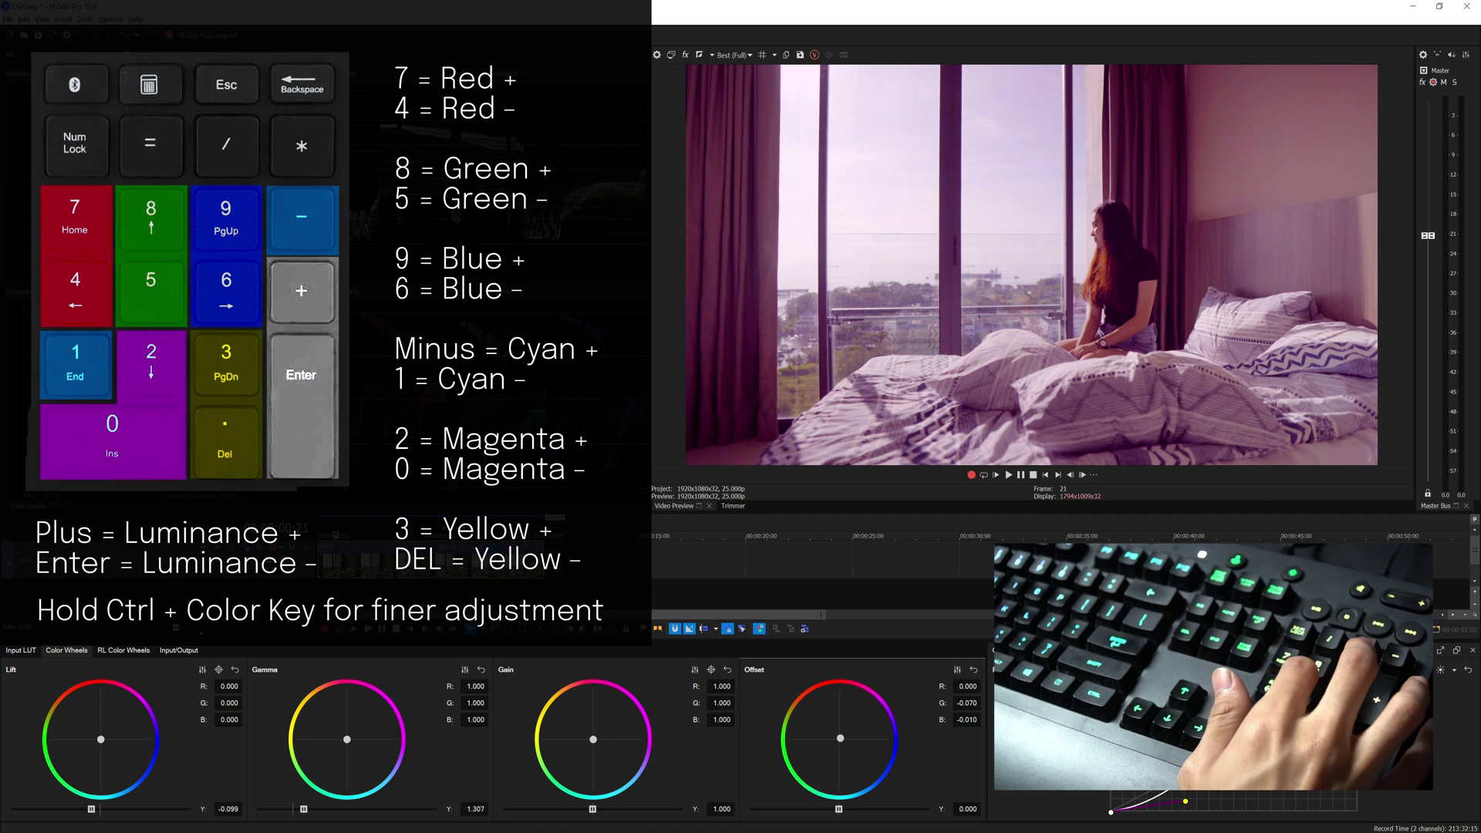
{"action": "key", "text": "ctrl+KP_9"}
{"action": "key", "text": "ctrl+KP_9"}
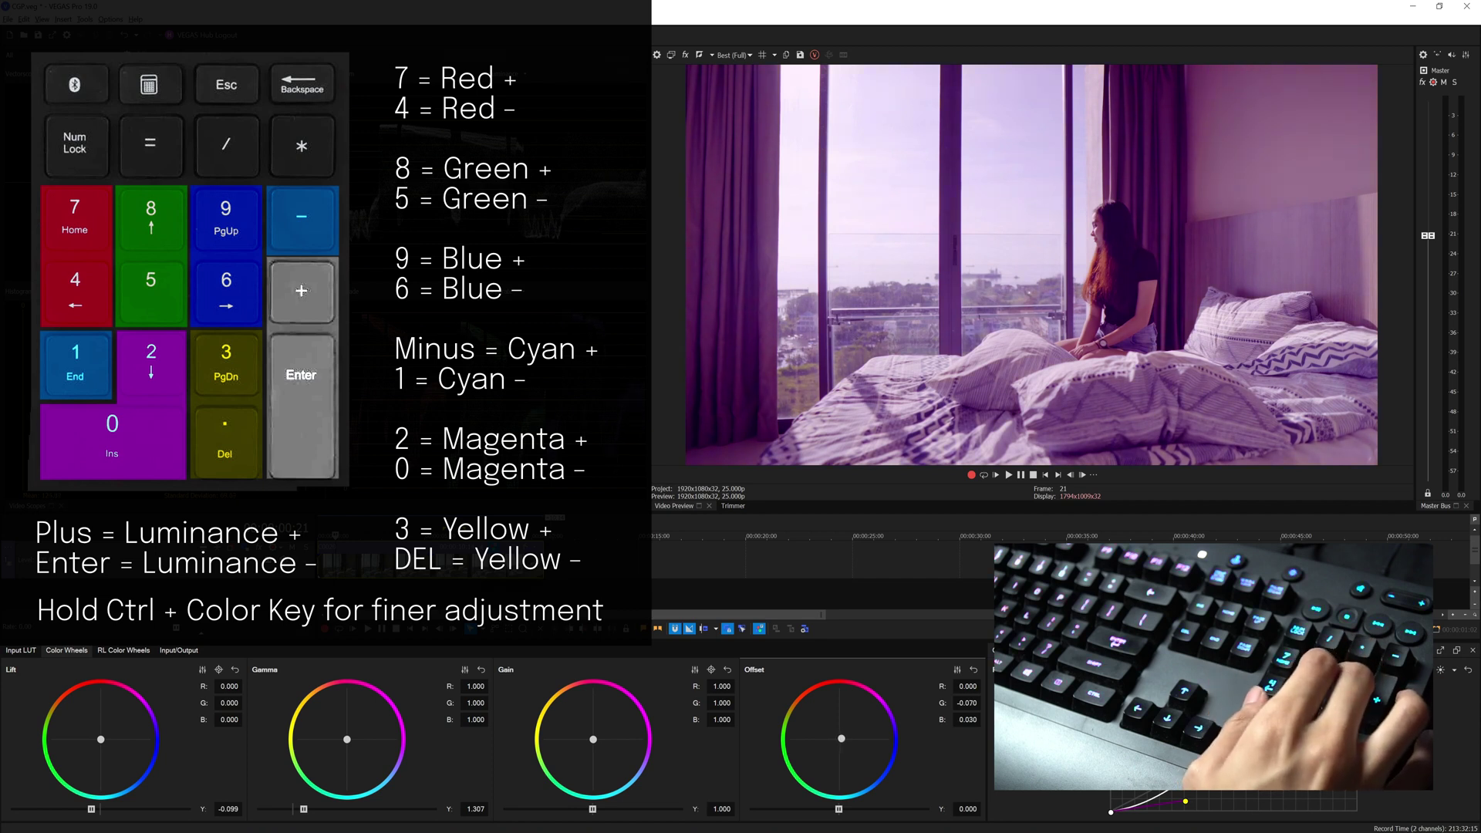
Step: Fine-tune the Offset wheel to red 0.010 and green 0.000, and lower its luminance to -0.040
{"action": "key", "text": "KP_4"}
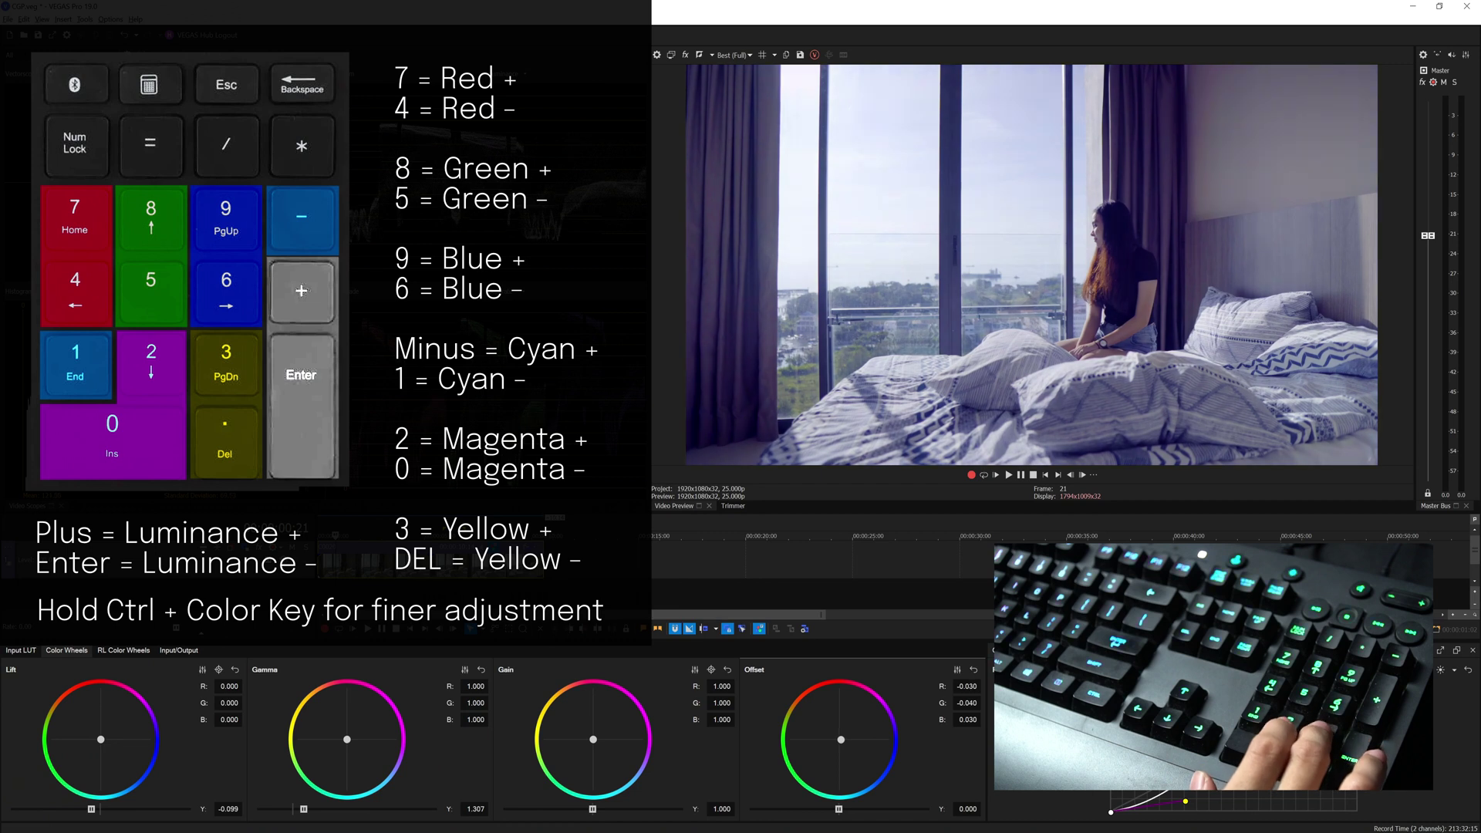
{"action": "key", "text": "ctrl+KP_3"}
{"action": "key", "text": "ctrl+KP_3"}
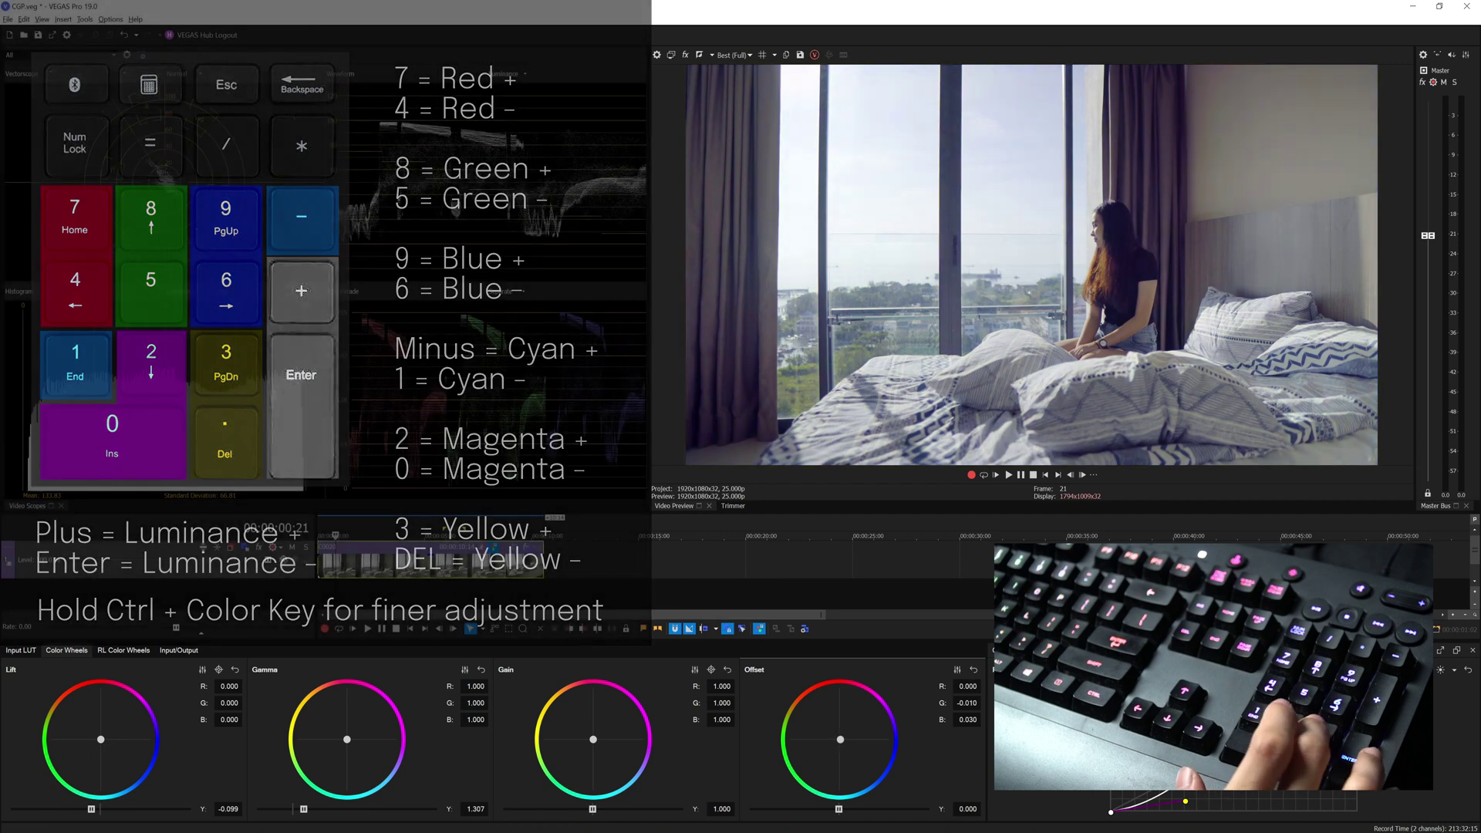
{"action": "key", "text": "ctrl+KP_Enter"}
{"action": "key", "text": "ctrl+KP_Enter"}
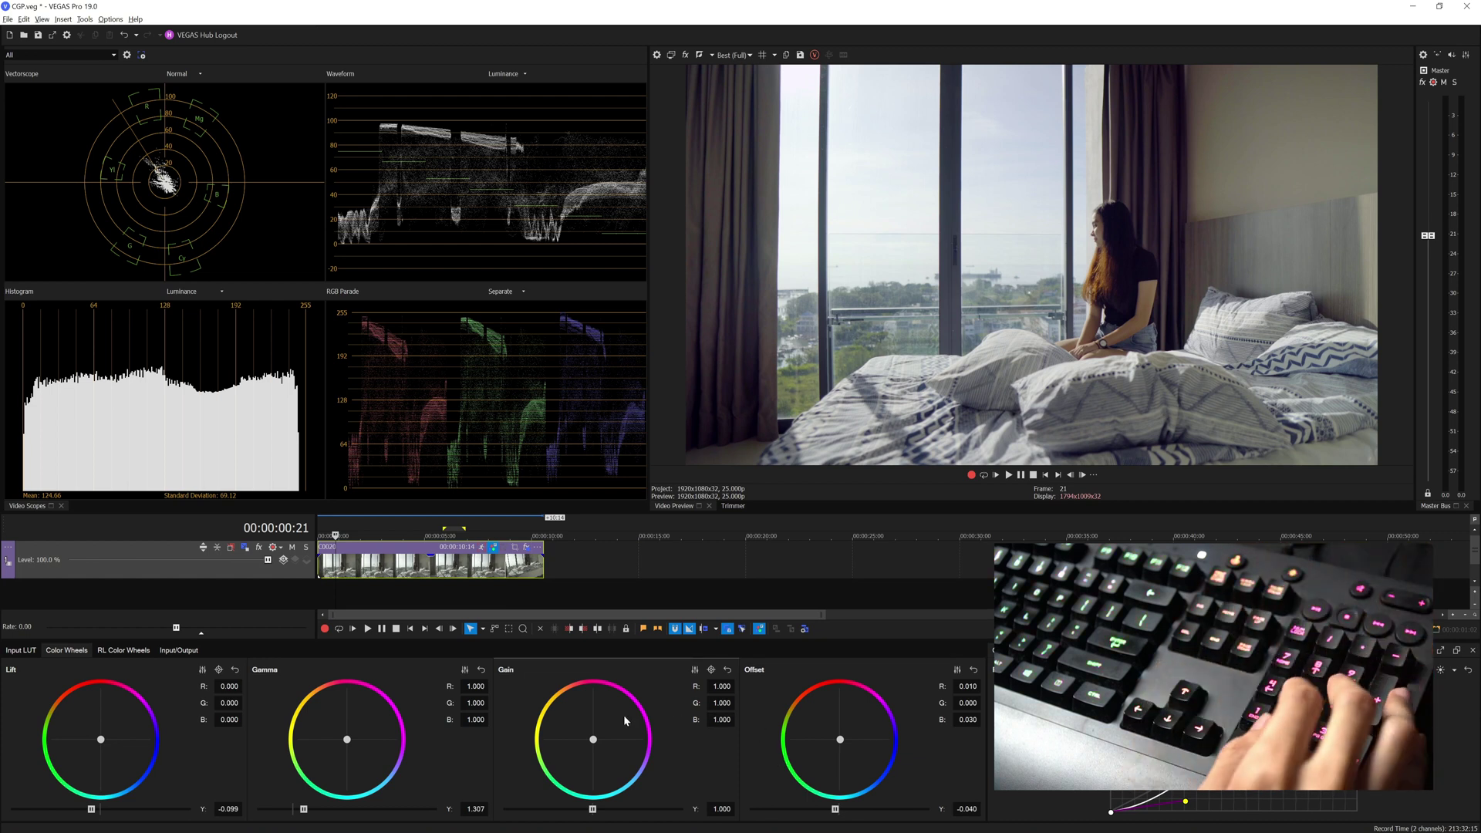
Step: Try a cooler Gain balance, ending with red at 0.920 and green at 0.980
{"action": "key", "text": "Down"}
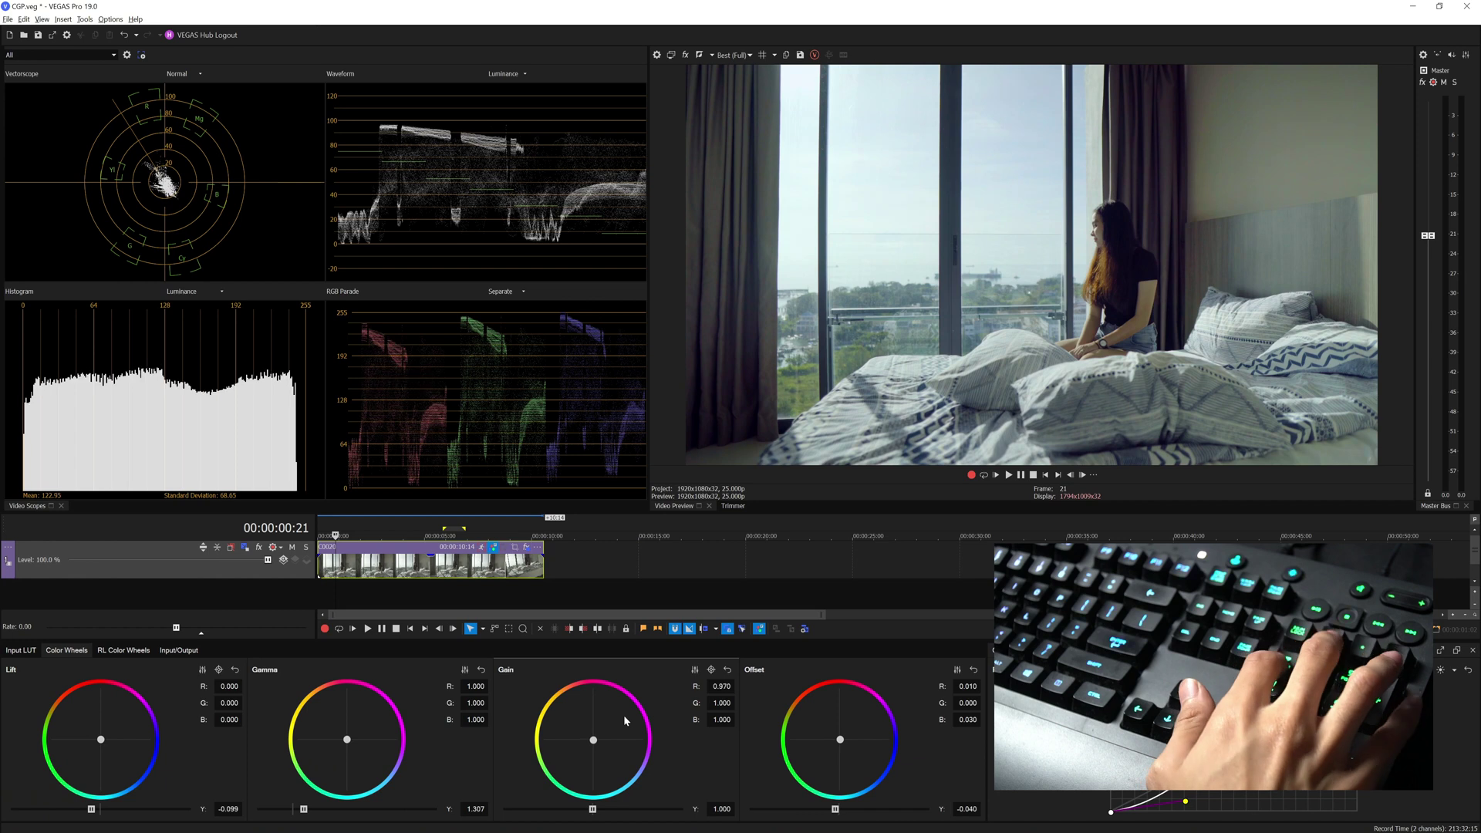
{"action": "key", "text": "Down"}
{"action": "key", "text": "Up"}
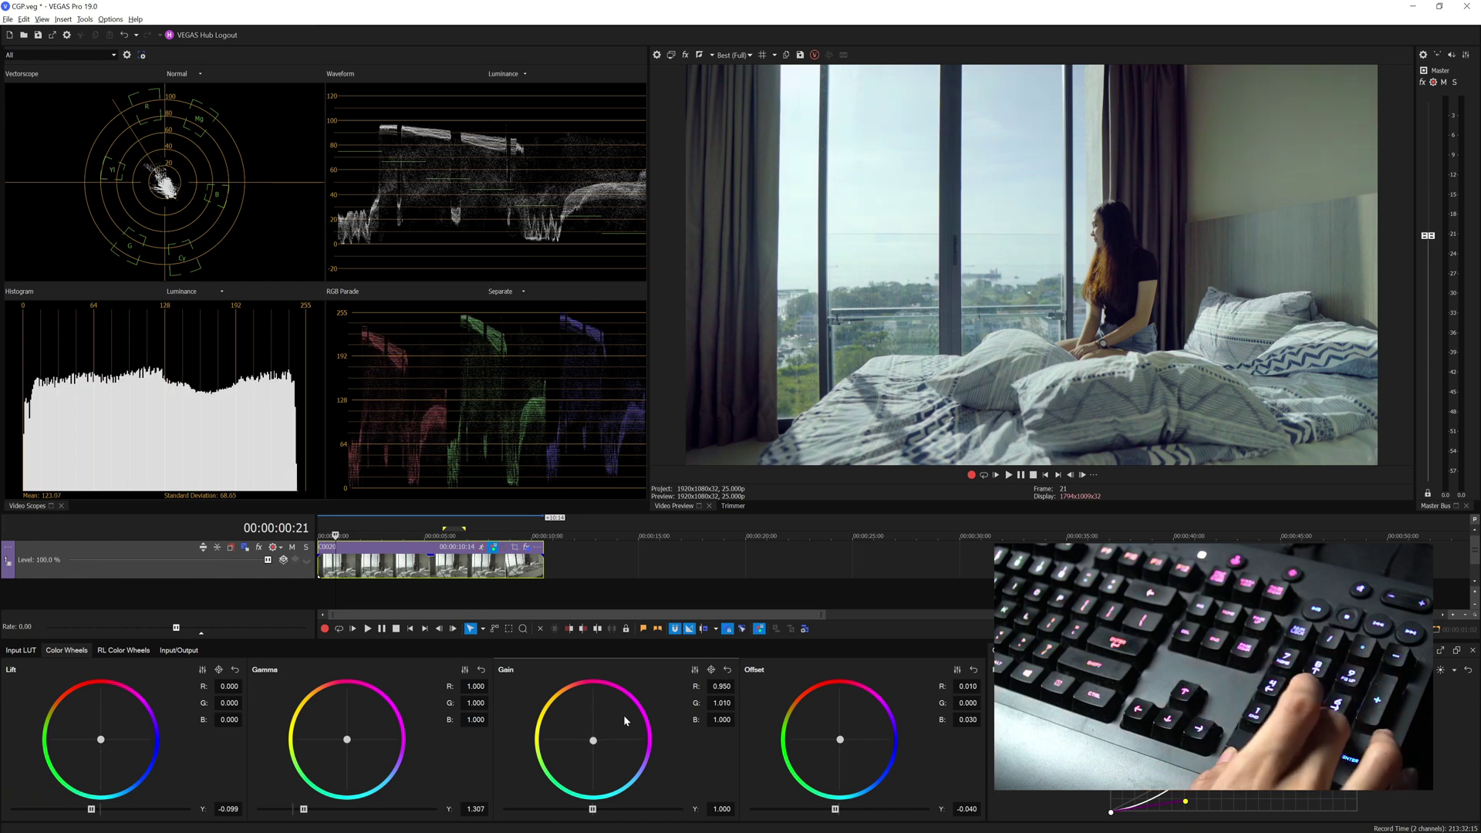
{"action": "key", "text": "Left"}
{"action": "key", "text": "Right"}
{"action": "key", "text": "Right"}
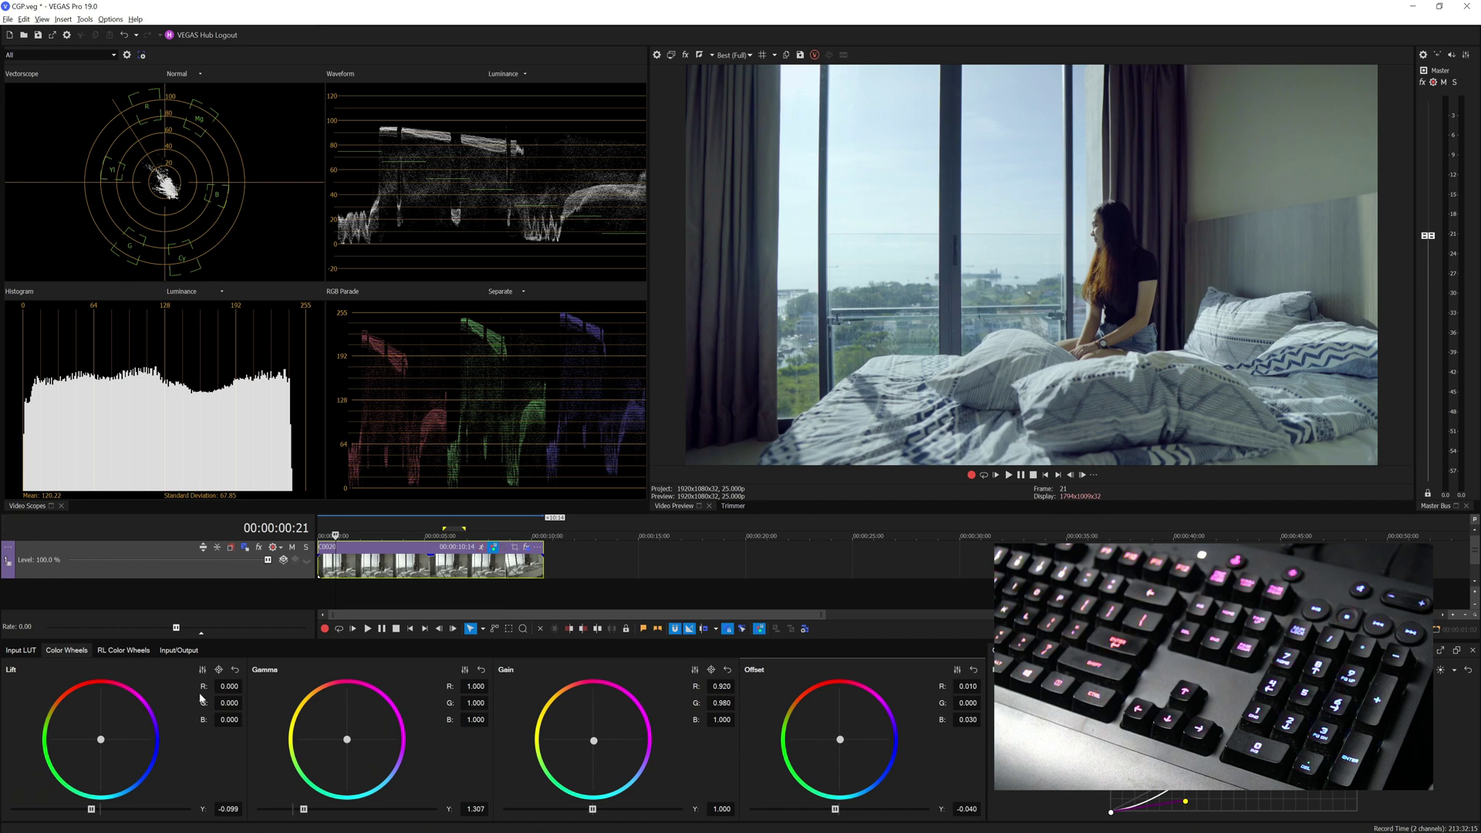
Step: Look at the RL Color Wheels, return to the standard Color Wheels, and try raising Gamma blue to 1.100
{"action": "left_click", "coordinate": [140, 653]}
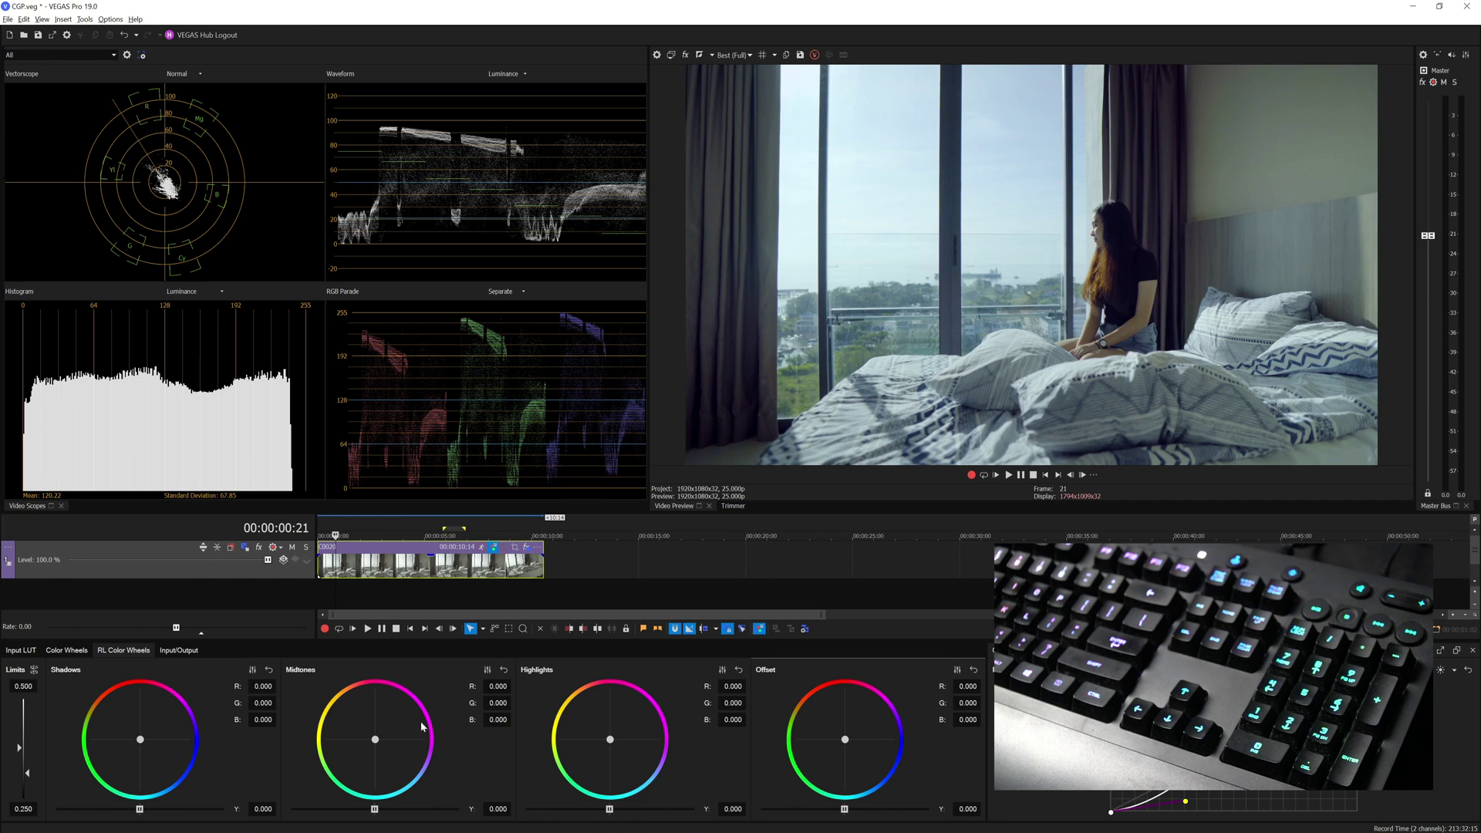
{"action": "left_click", "coordinate": [76, 652]}
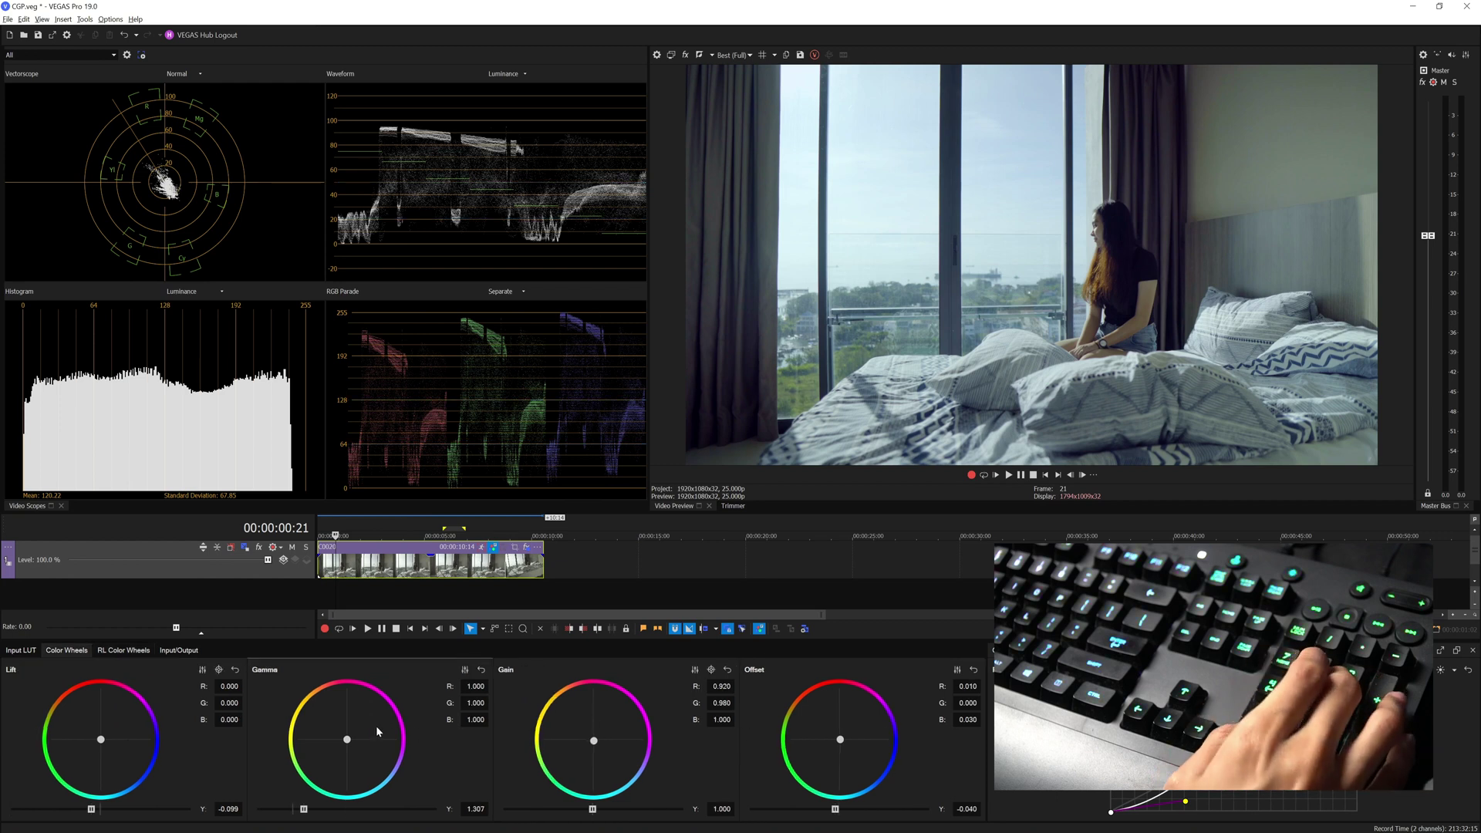
{"action": "key", "text": "KP_Add"}
{"action": "key", "text": "KP_Add"}
{"action": "key", "text": "KP_Add"}
{"action": "key", "text": "KP_Add"}
{"action": "key", "text": "KP_Add"}
{"action": "key", "text": "KP_Add"}
{"action": "key", "text": "KP_Add"}
{"action": "key", "text": "KP_Add"}
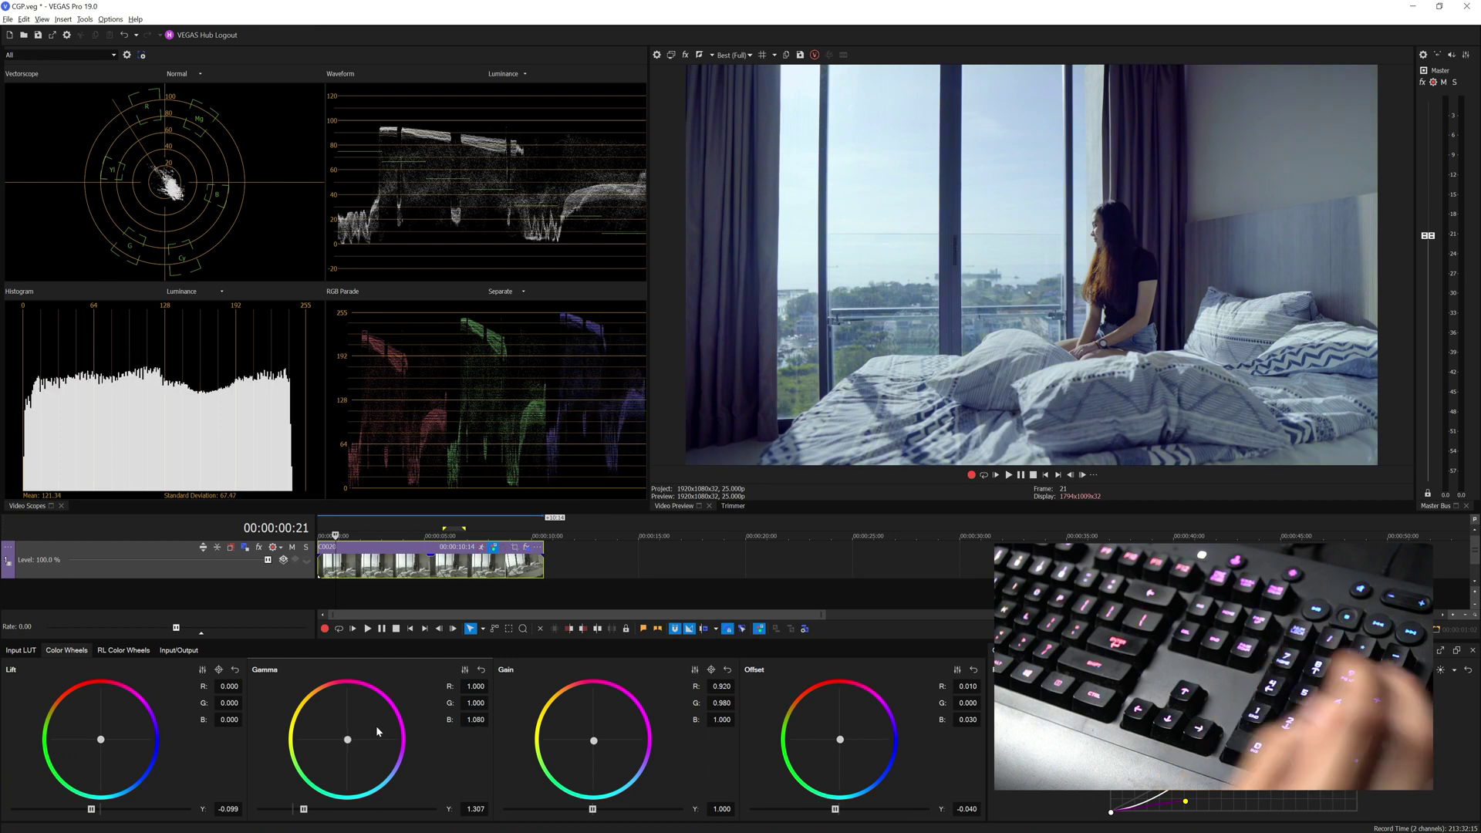
{"action": "key", "text": "KP_Add"}
{"action": "key", "text": "KP_Add"}
{"action": "key", "text": "KP_Add"}
{"action": "key", "text": "KP_Add"}
{"action": "key", "text": "KP_Add"}
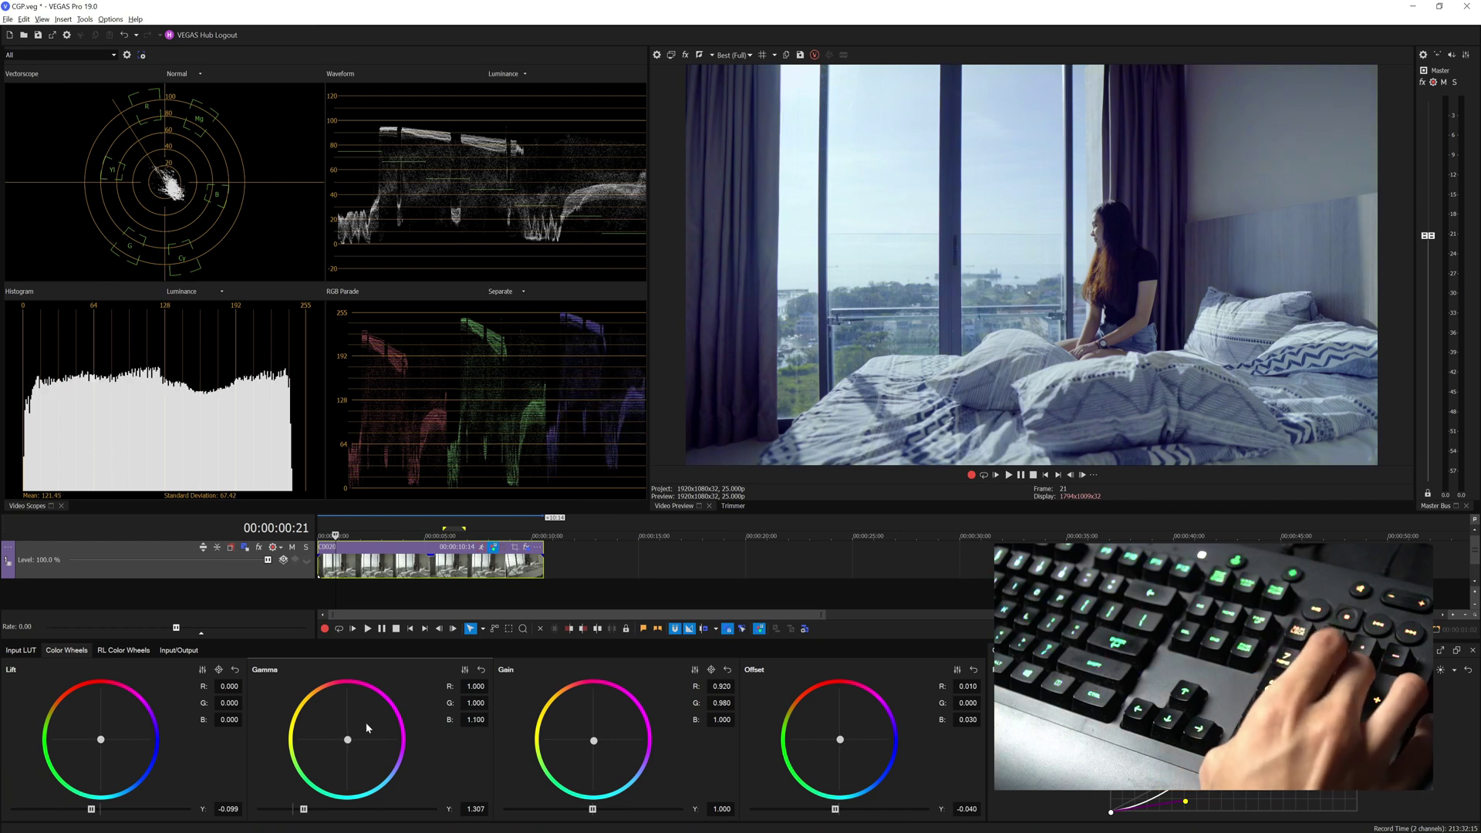
Step: Try lowering the Gamma wheel's blue value to 0.960
{"action": "key", "text": "KP_Subtract"}
{"action": "key", "text": "KP_Subtract"}
{"action": "key", "text": "KP_Subtract"}
{"action": "key", "text": "KP_Subtract"}
{"action": "key", "text": "KP_Subtract"}
{"action": "key", "text": "KP_Subtract"}
{"action": "key", "text": "KP_Subtract"}
{"action": "key", "text": "KP_Subtract"}
{"action": "key", "text": "KP_Subtract"}
{"action": "key", "text": "KP_Subtract"}
{"action": "key", "text": "KP_Subtract"}
{"action": "key", "text": "KP_Subtract"}
{"action": "key", "text": "KP_Subtract"}
{"action": "key", "text": "KP_Subtract"}
{"action": "key", "text": "KP_Subtract"}
{"action": "key", "text": "KP_Subtract"}
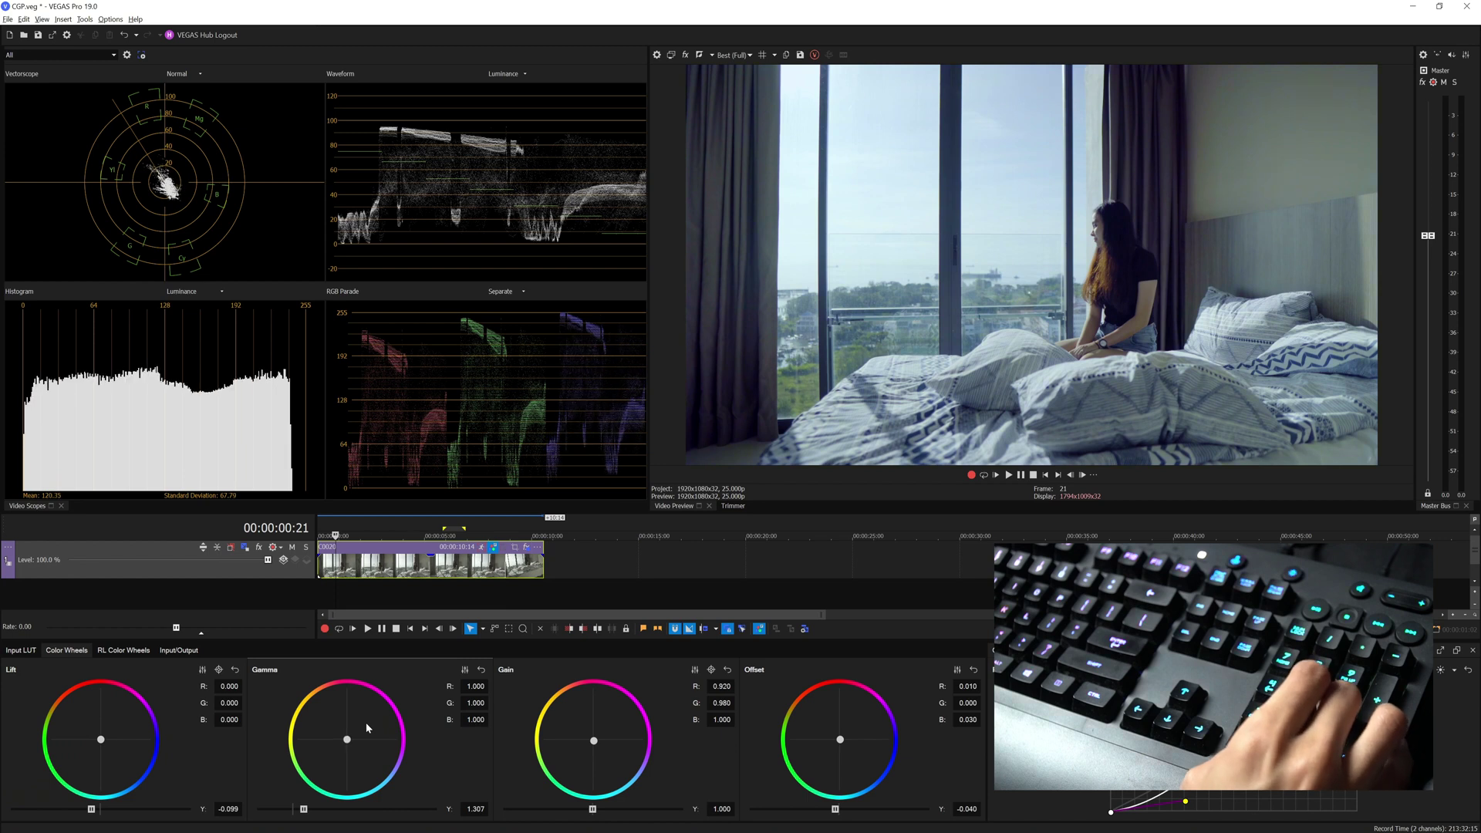
{"action": "key", "text": "KP_Subtract"}
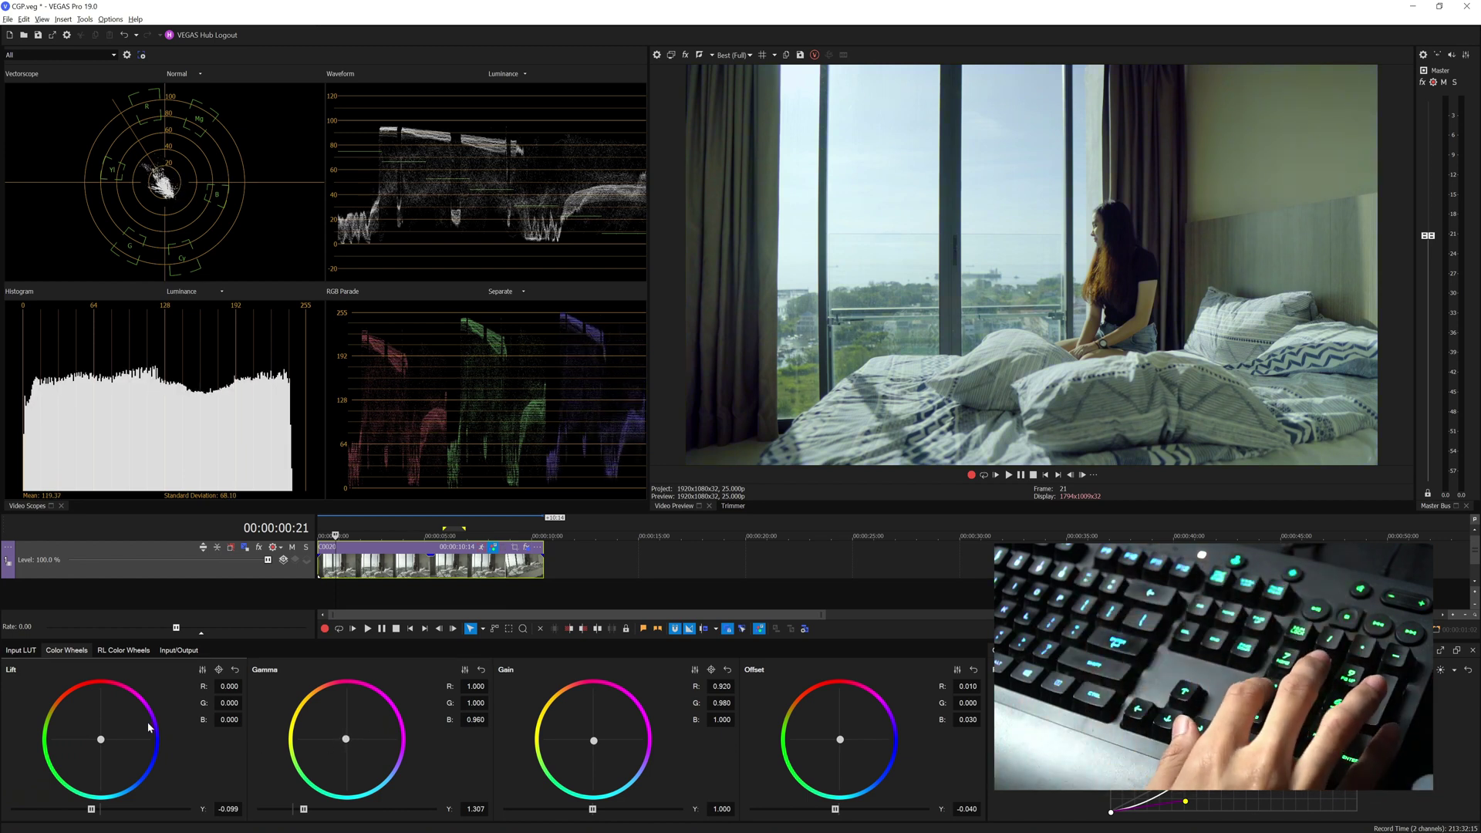
Step: Try the Lift red value at -0.020 and bring it back to 0.000
{"action": "key", "text": "KP_Subtract"}
{"action": "key", "text": "KP_Subtract"}
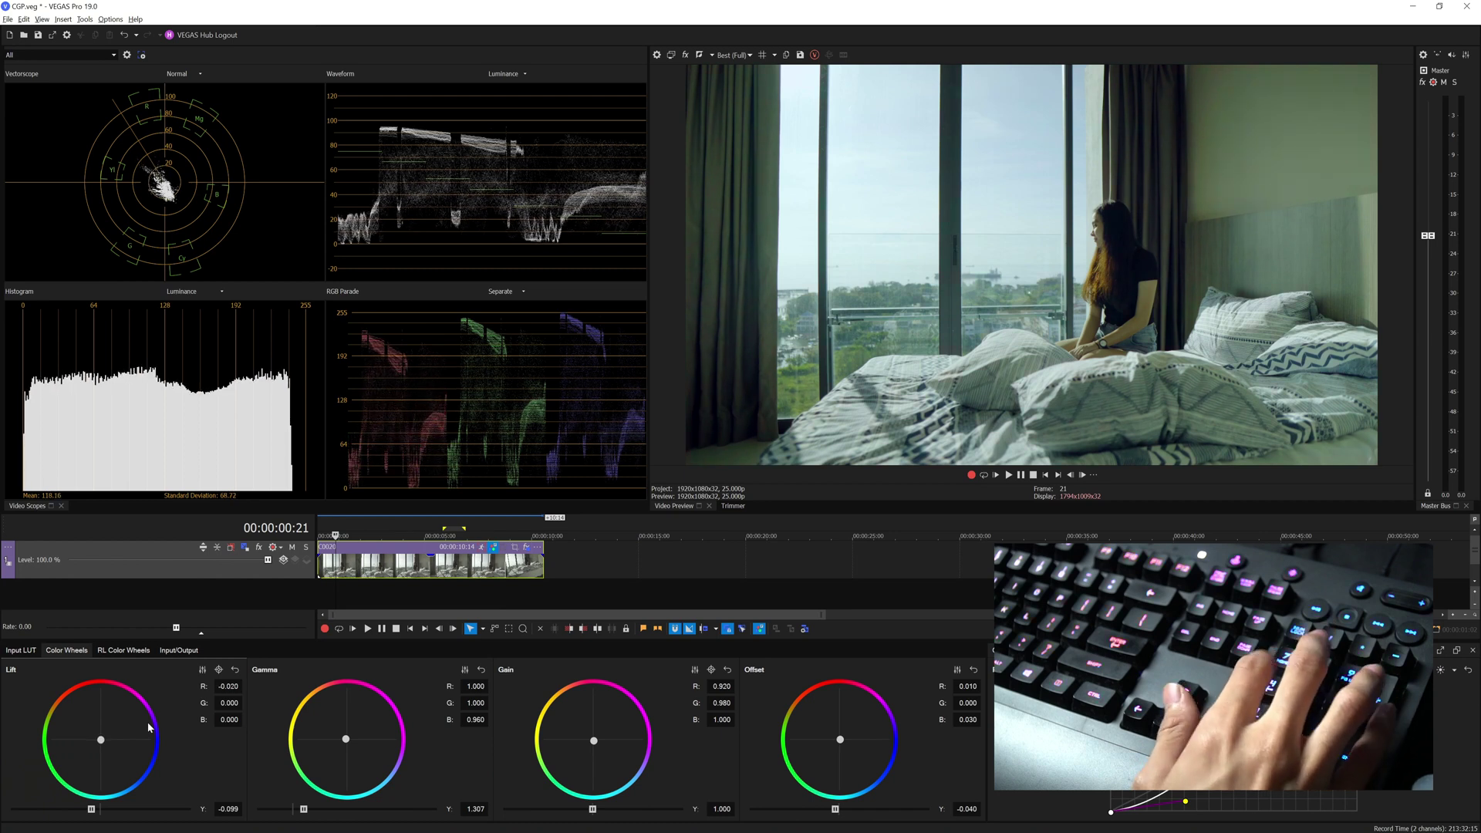
{"action": "key", "text": "KP_Add"}
{"action": "key", "text": "KP_Add"}
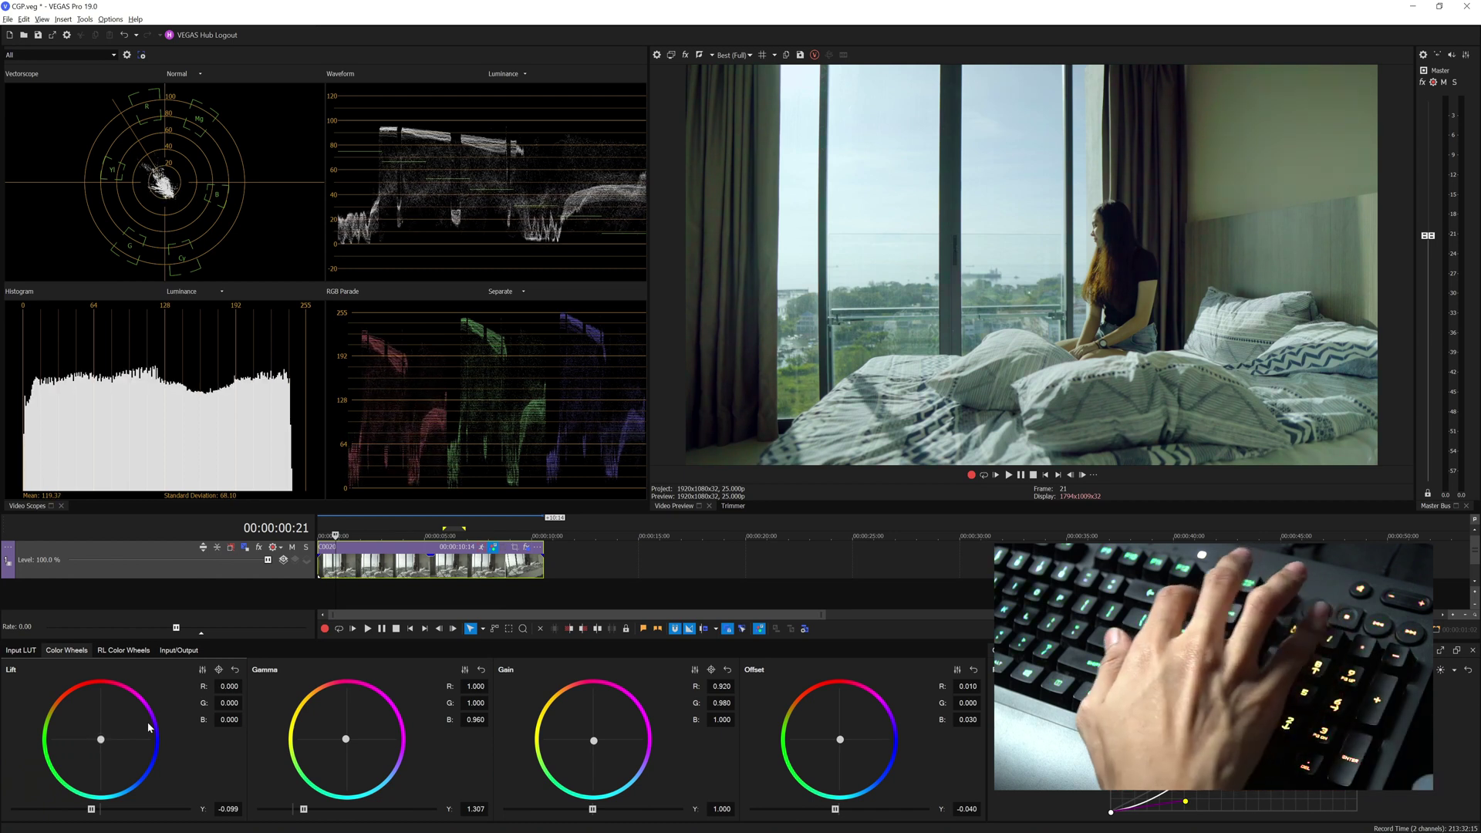
Step: Reset the Lift, Gamma, Gain and Offset wheels, and lower the Lift luminance to -0.052
{"action": "key", "text": "KP_Add"}
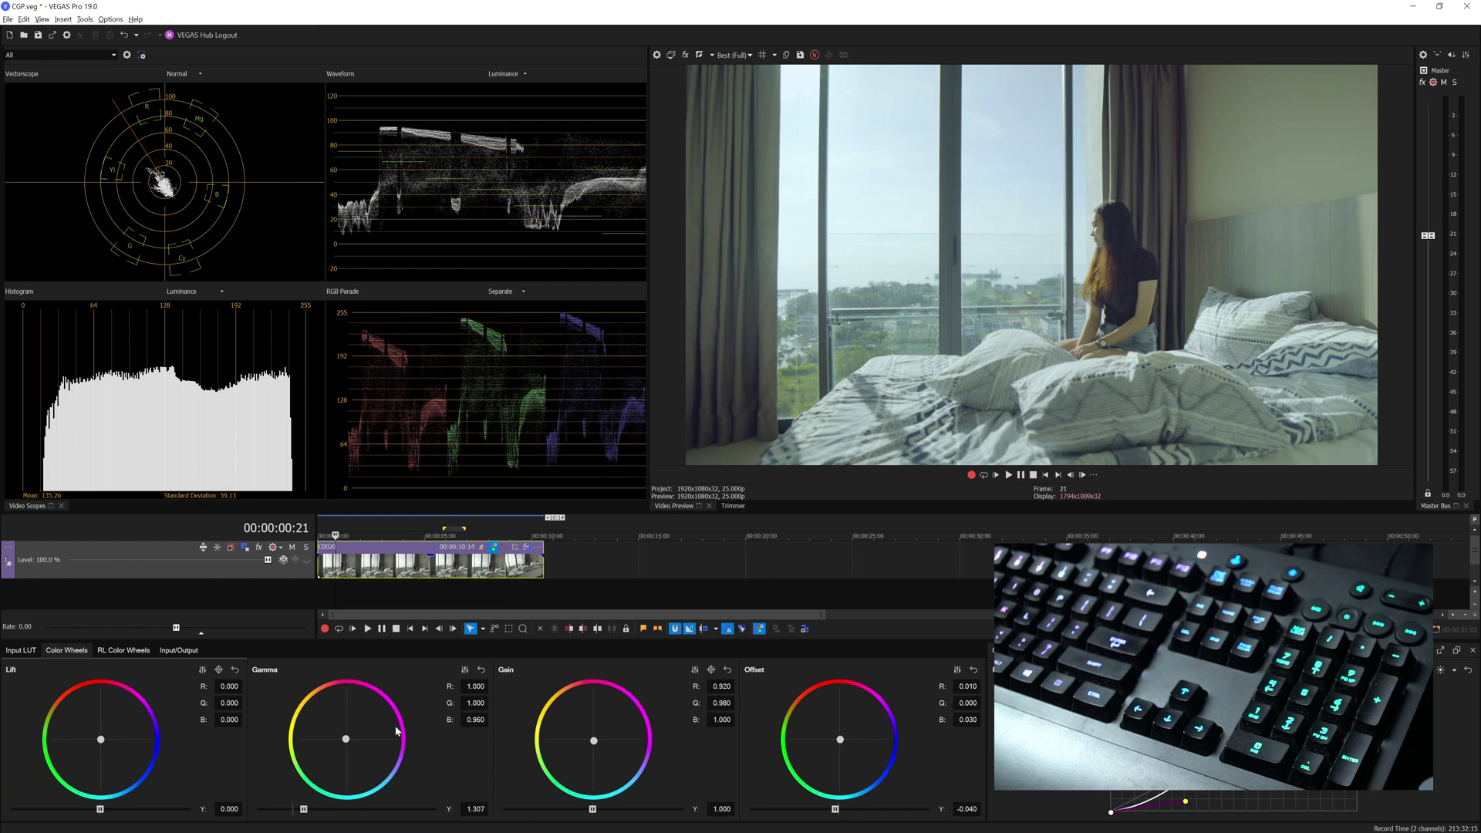
{"action": "key", "text": "Delete"}
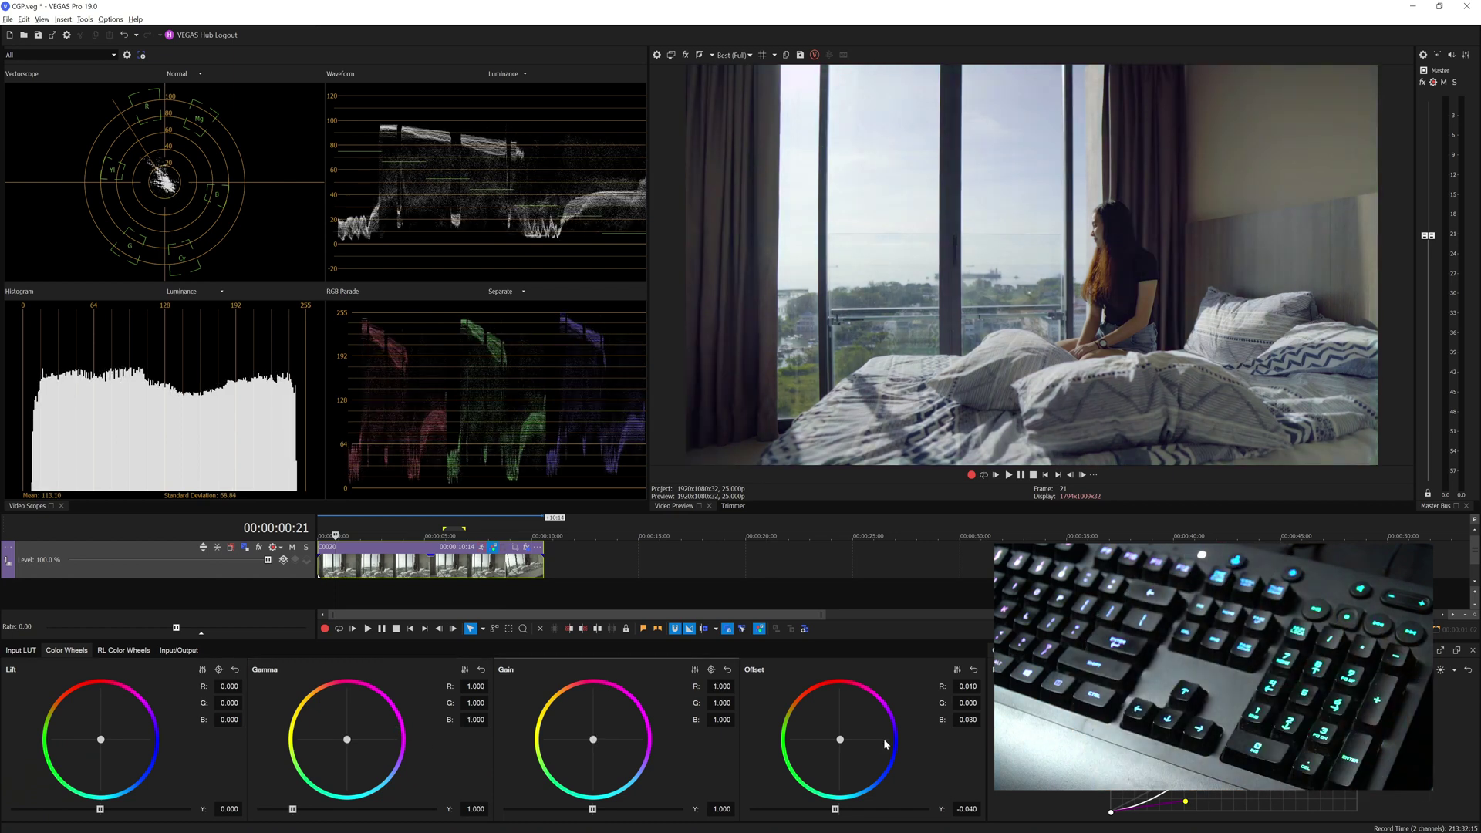
{"action": "key", "text": "Delete"}
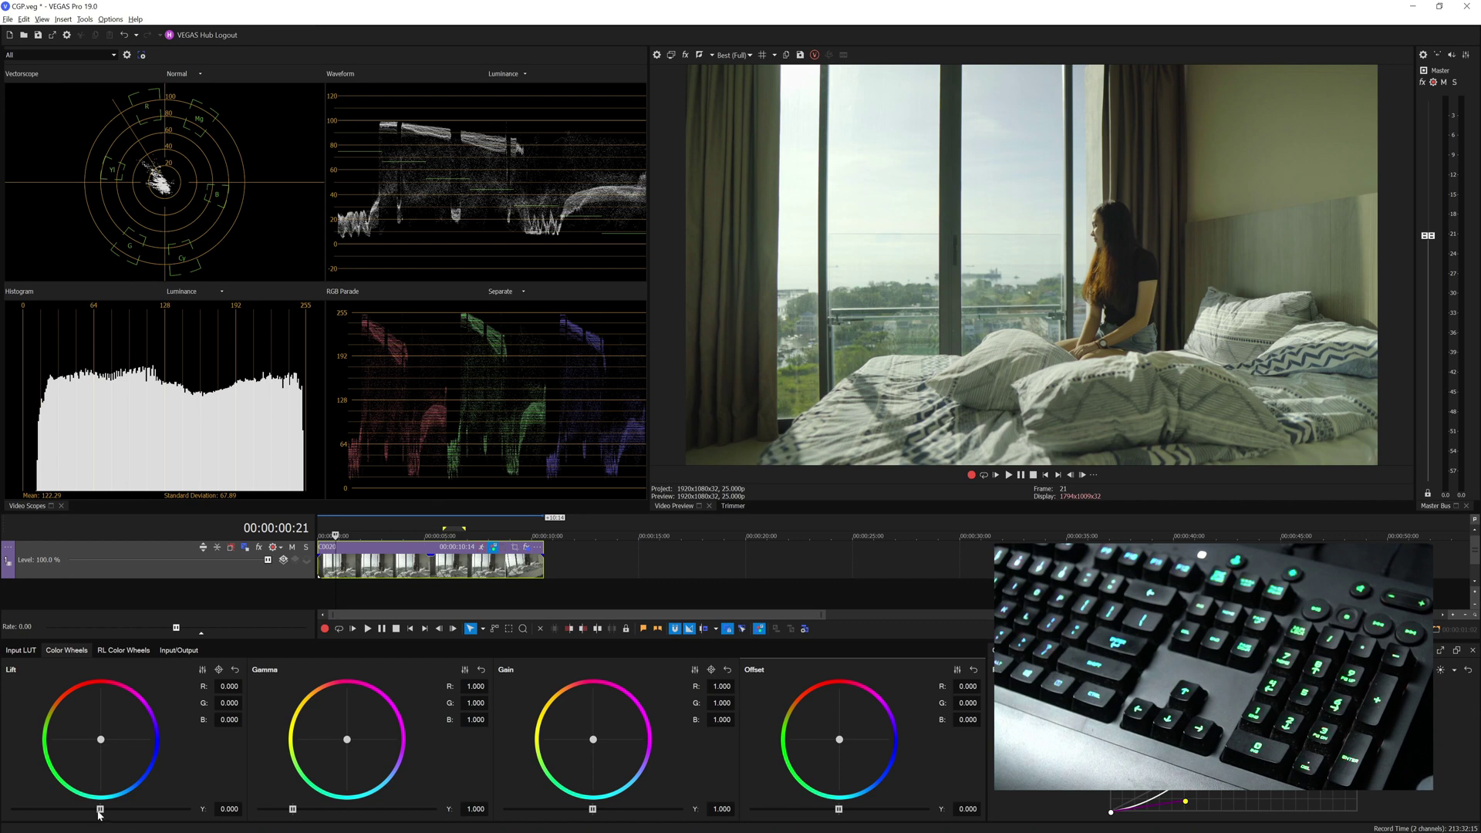
{"action": "left_click_drag", "start_coordinate": [99, 811], "coordinate": [95, 810]}
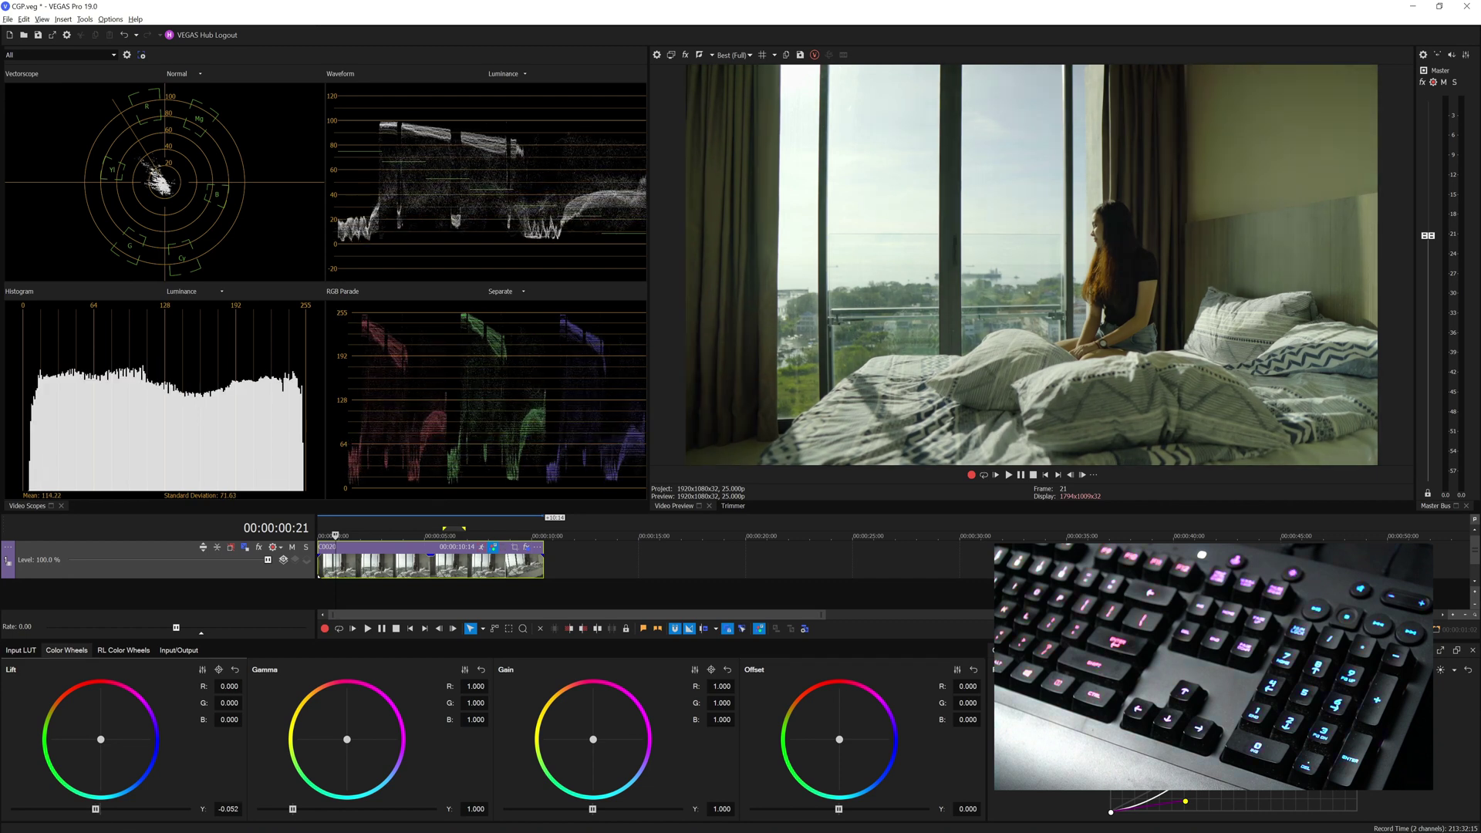
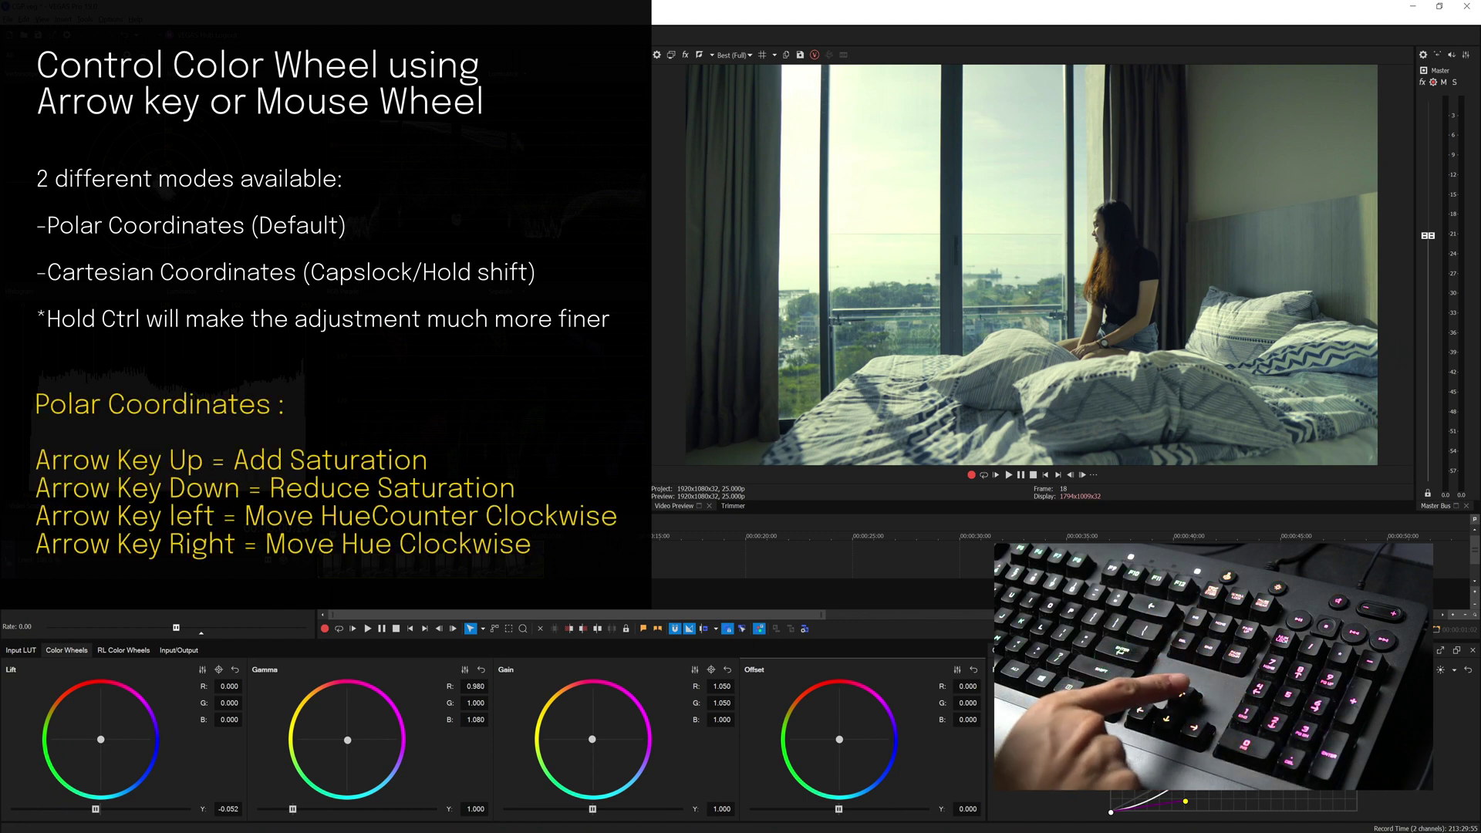
Step: Try raising the Offset wheel's saturation to red -0.050, green -0.366 and blue 0.515, and reduce it back to zero
{"action": "key", "text": "Up"}
{"action": "key", "text": "Up"}
{"action": "key", "text": "Up"}
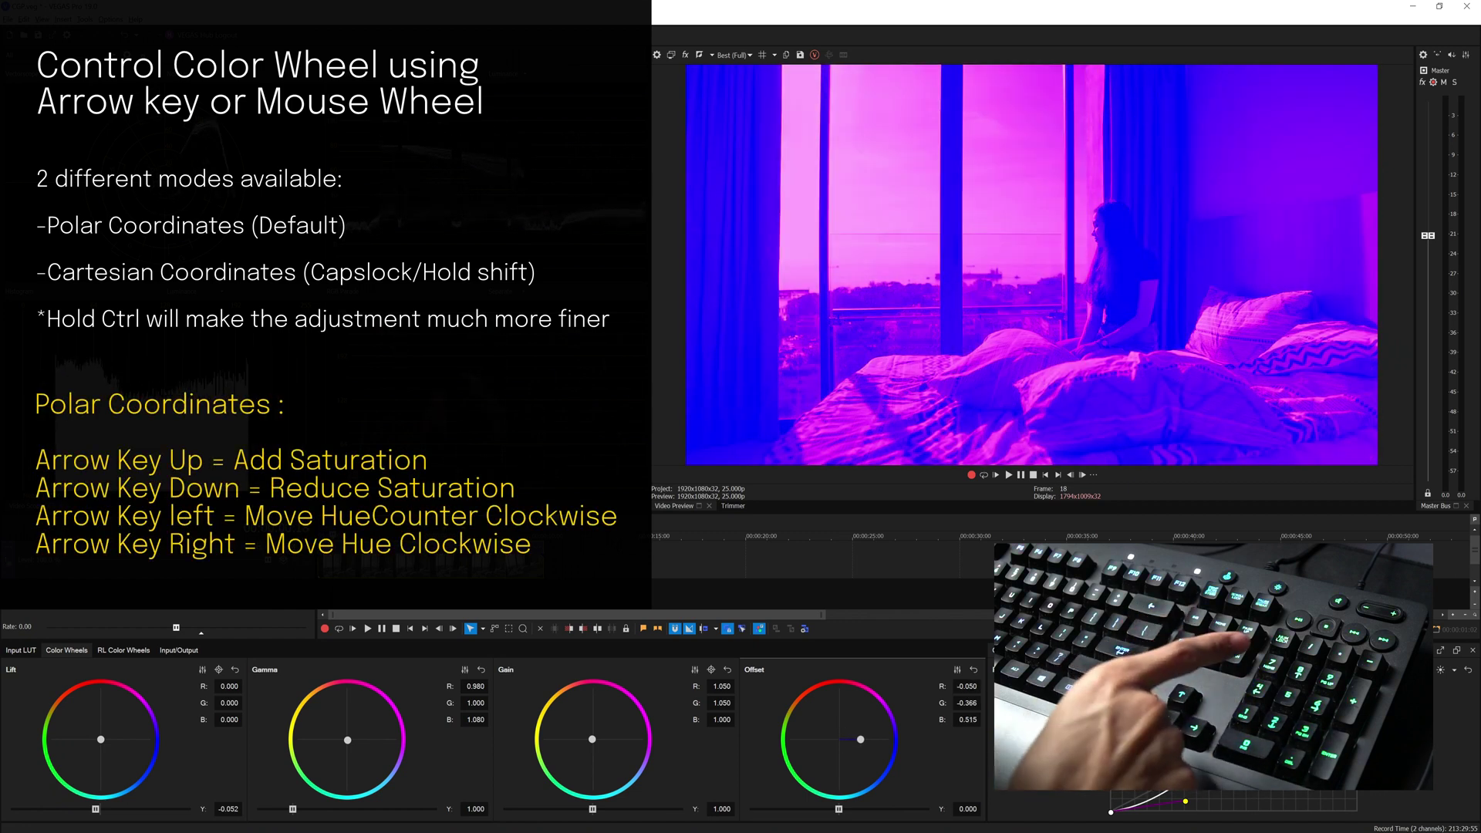
{"action": "key", "text": "Down"}
{"action": "key", "text": "Down"}
{"action": "key", "text": "Down"}
{"action": "key", "text": "Down"}
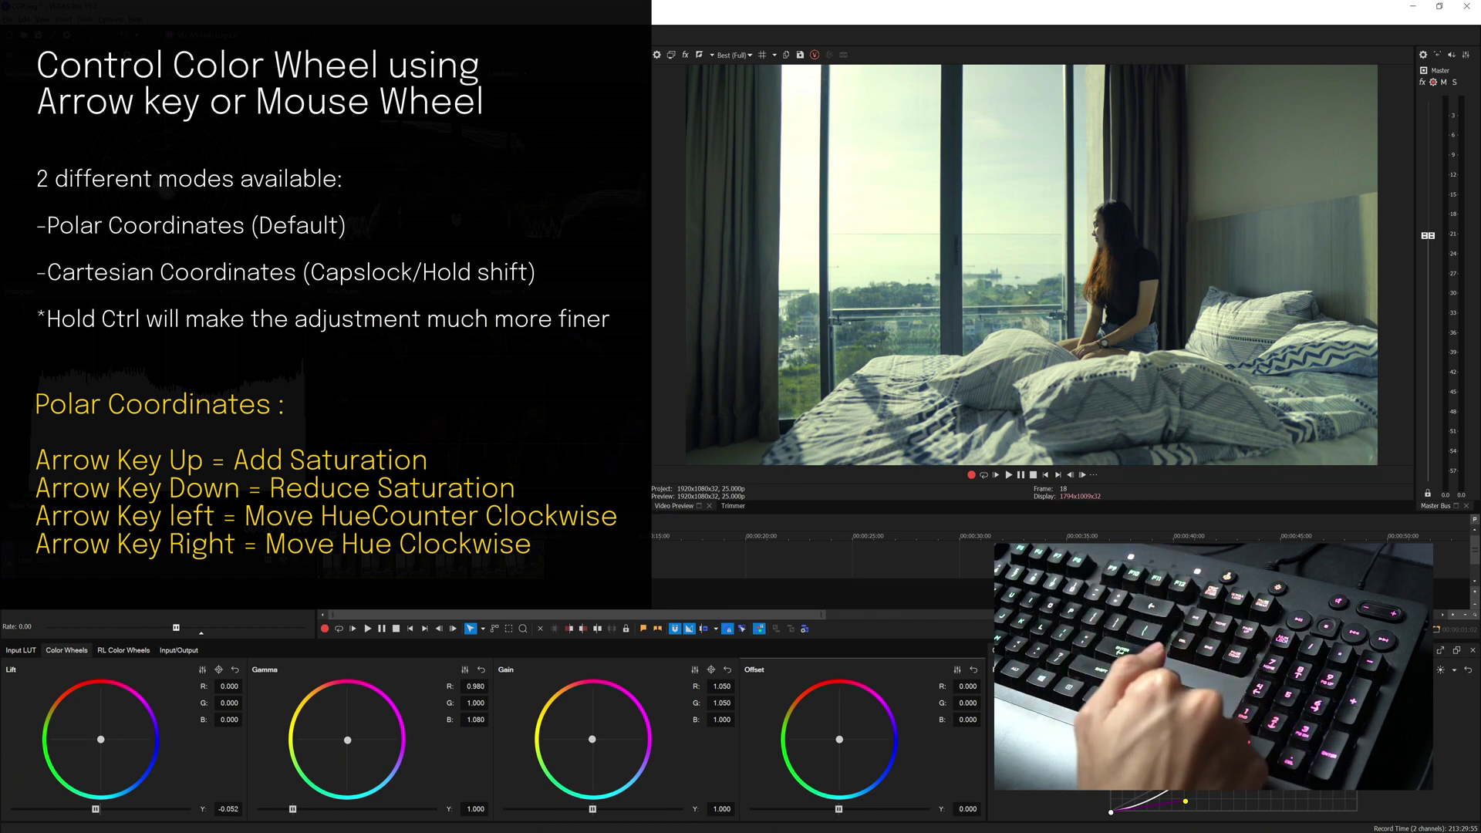
Step: Try raising the Offset saturation to a blue value of 0.480, and reduce it to red -0.009, green -0.063 and blue 0.089
{"action": "key", "text": "Up"}
{"action": "key", "text": "Up"}
{"action": "key", "text": "Up"}
{"action": "key", "text": "Up"}
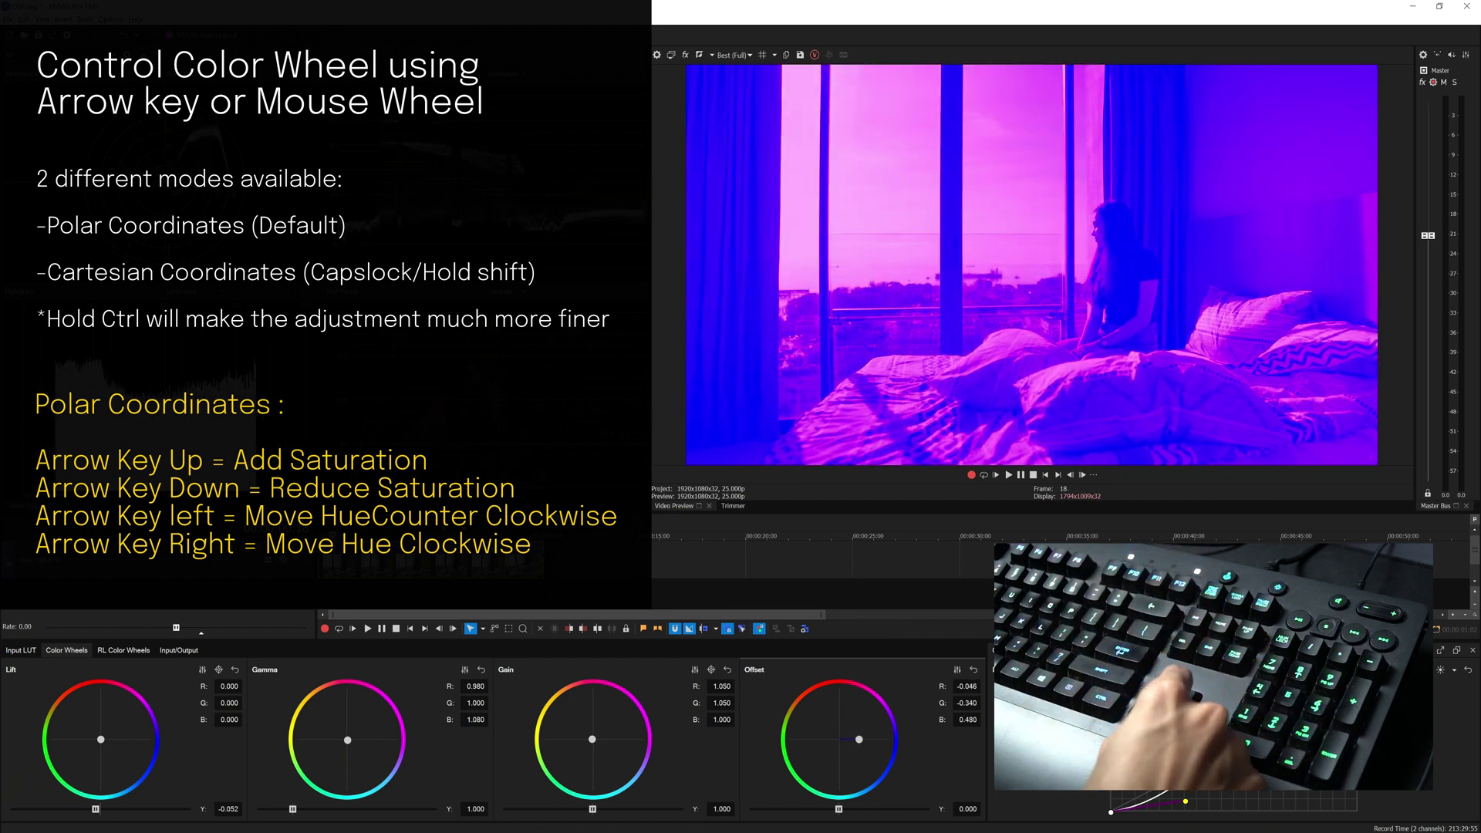
{"action": "key", "text": "Down"}
{"action": "key", "text": "Down"}
{"action": "key", "text": "Down"}
{"action": "key", "text": "Down"}
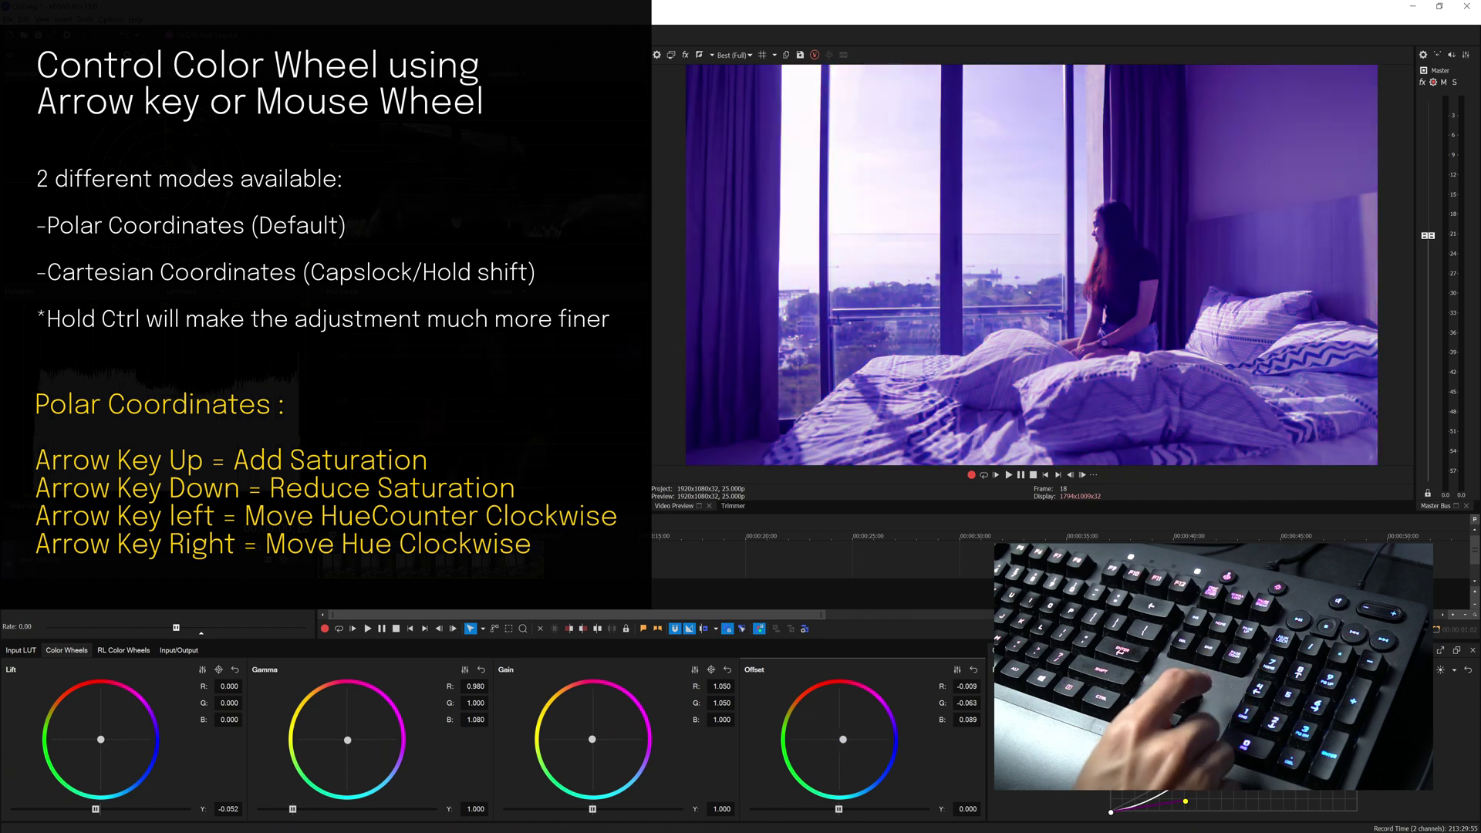
Step: Raise the Offset saturation again and rotate its hue counterclockwise to red 0.488, green -0.112 and blue -0.529
{"action": "key", "text": "Up"}
{"action": "key", "text": "Up"}
{"action": "key", "text": "Up"}
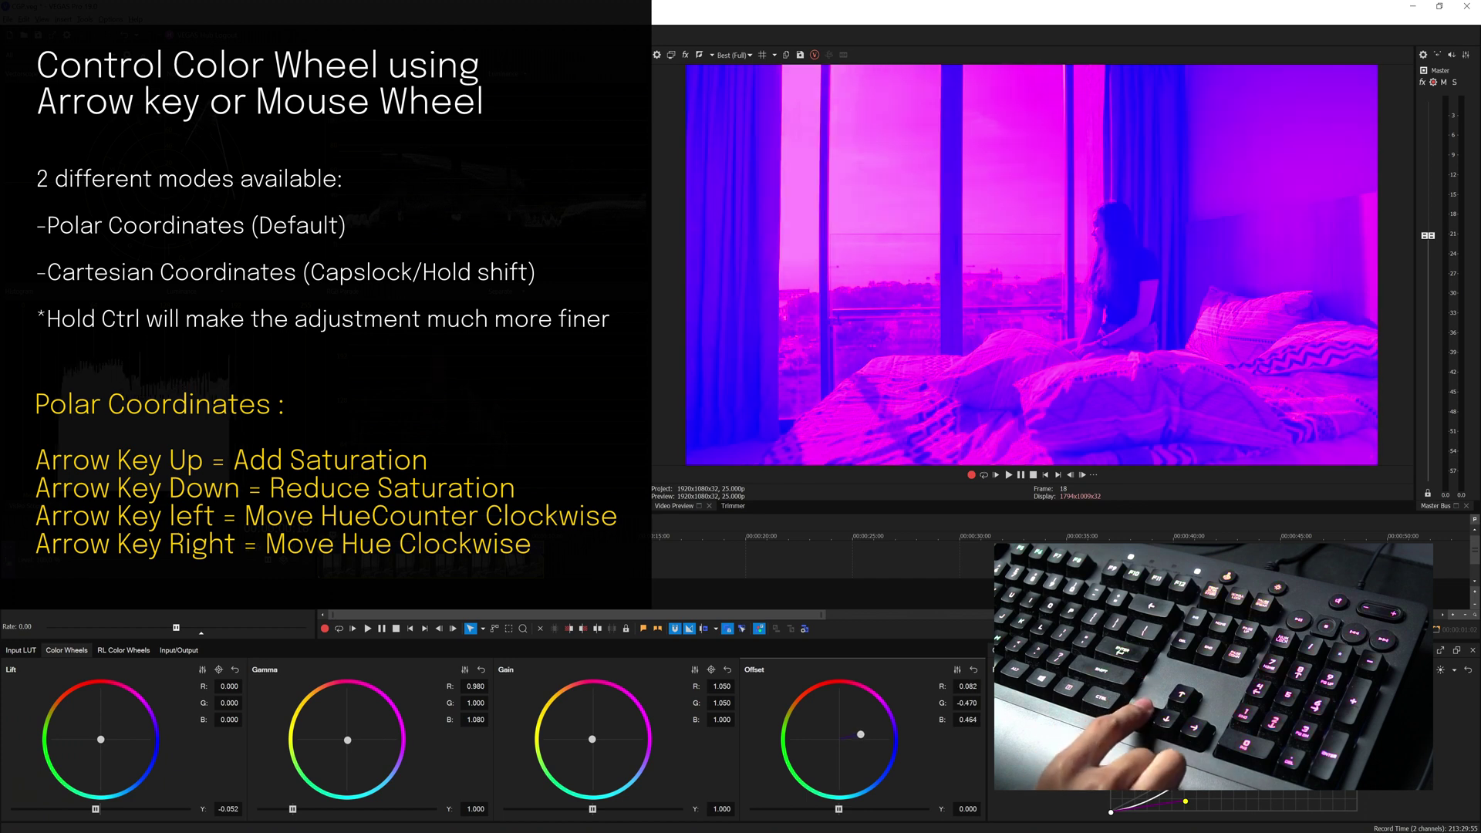
{"action": "key", "text": "Left"}
{"action": "key", "text": "Left"}
{"action": "key", "text": "Left"}
{"action": "key", "text": "Left"}
{"action": "key", "text": "Left"}
{"action": "key", "text": "Left"}
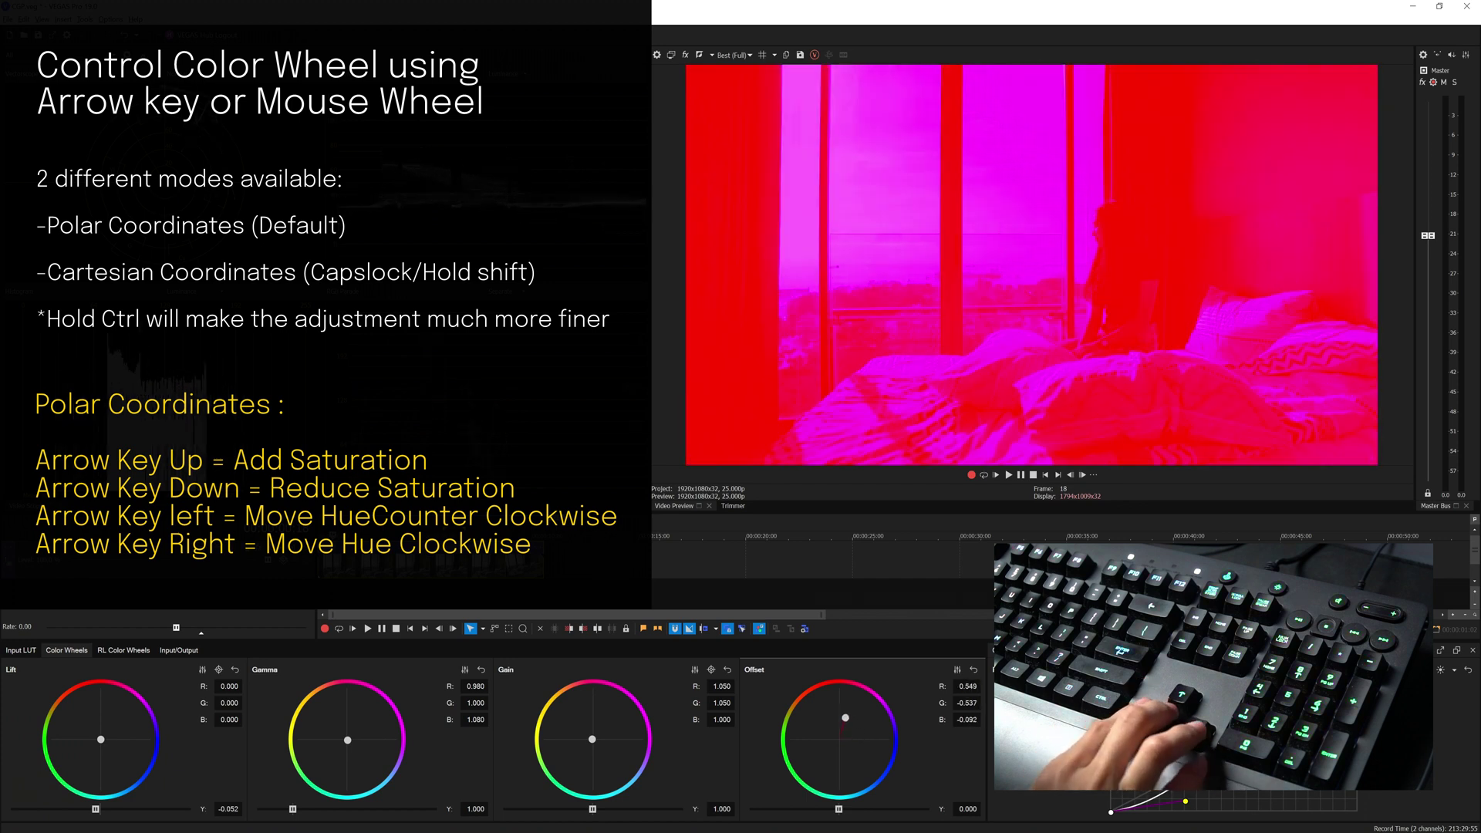
{"action": "key", "text": "Left"}
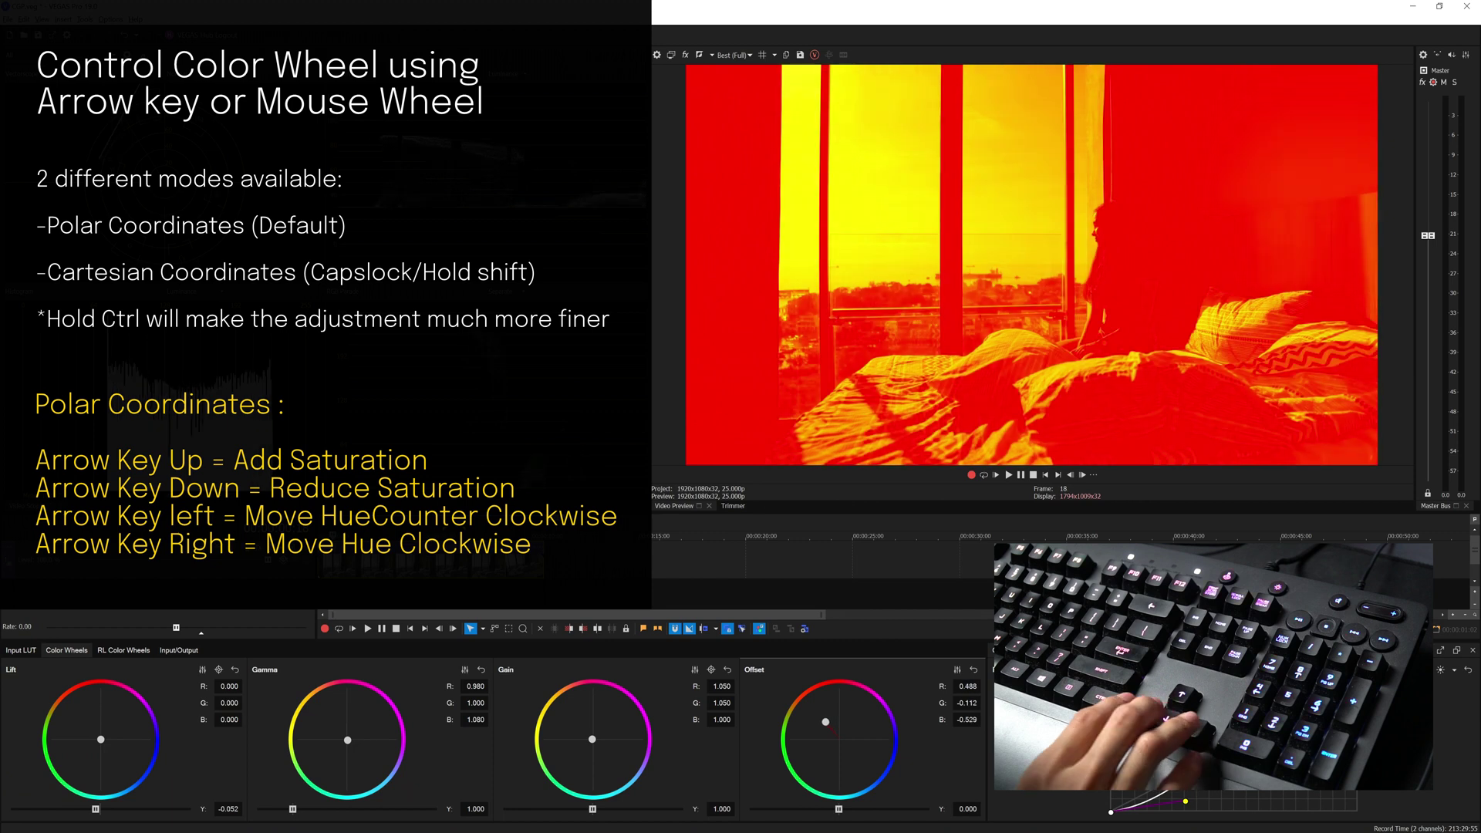
Step: Rotate the Offset hue clockwise to red 0.368, green -0.529 and blue 0.146
{"action": "key", "text": "Right"}
{"action": "key", "text": "Right"}
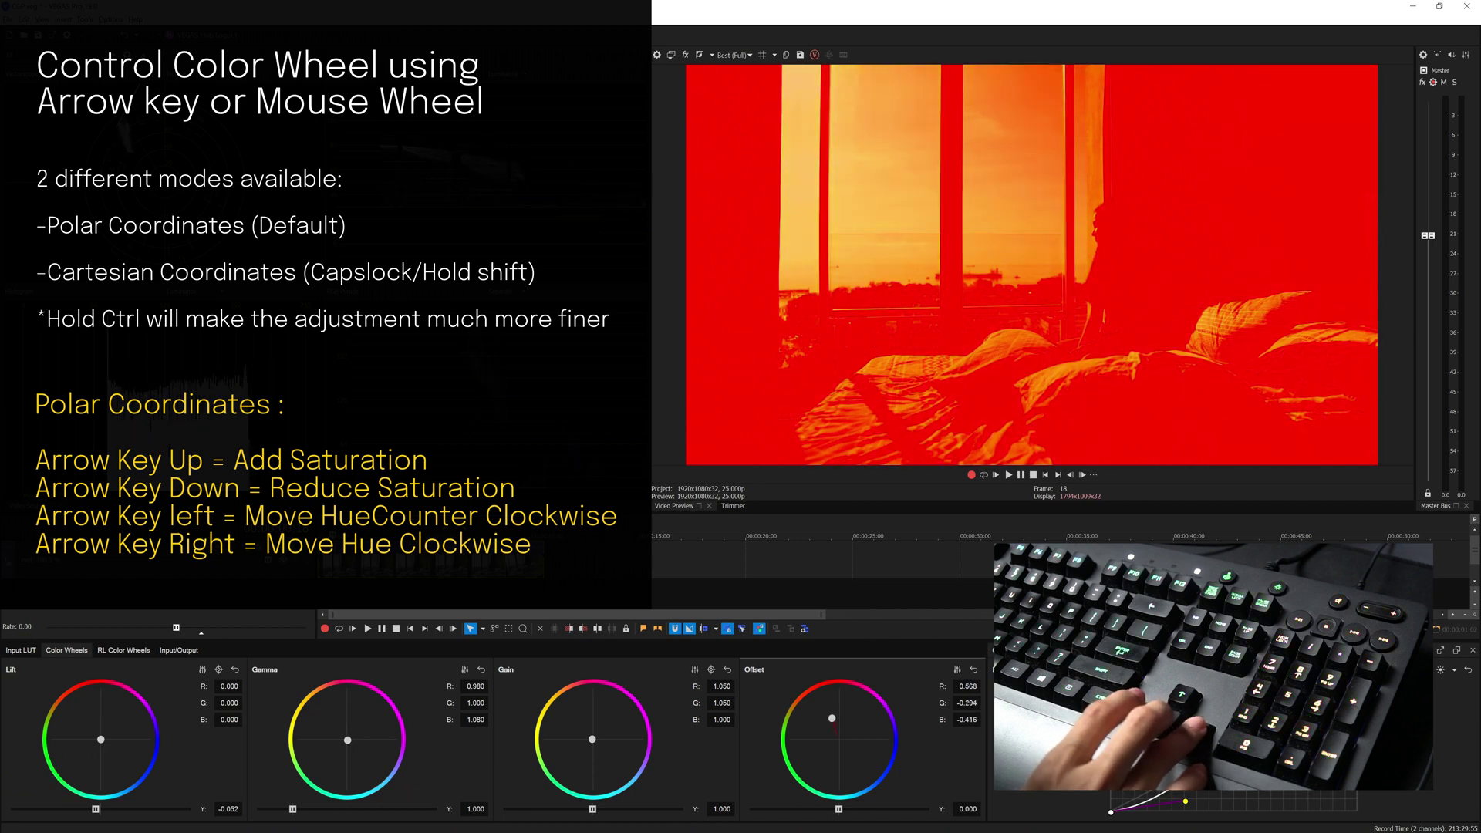
{"action": "key", "text": "Right"}
{"action": "key", "text": "Right"}
{"action": "key", "text": "Right"}
{"action": "key", "text": "Right"}
{"action": "key", "text": "Right"}
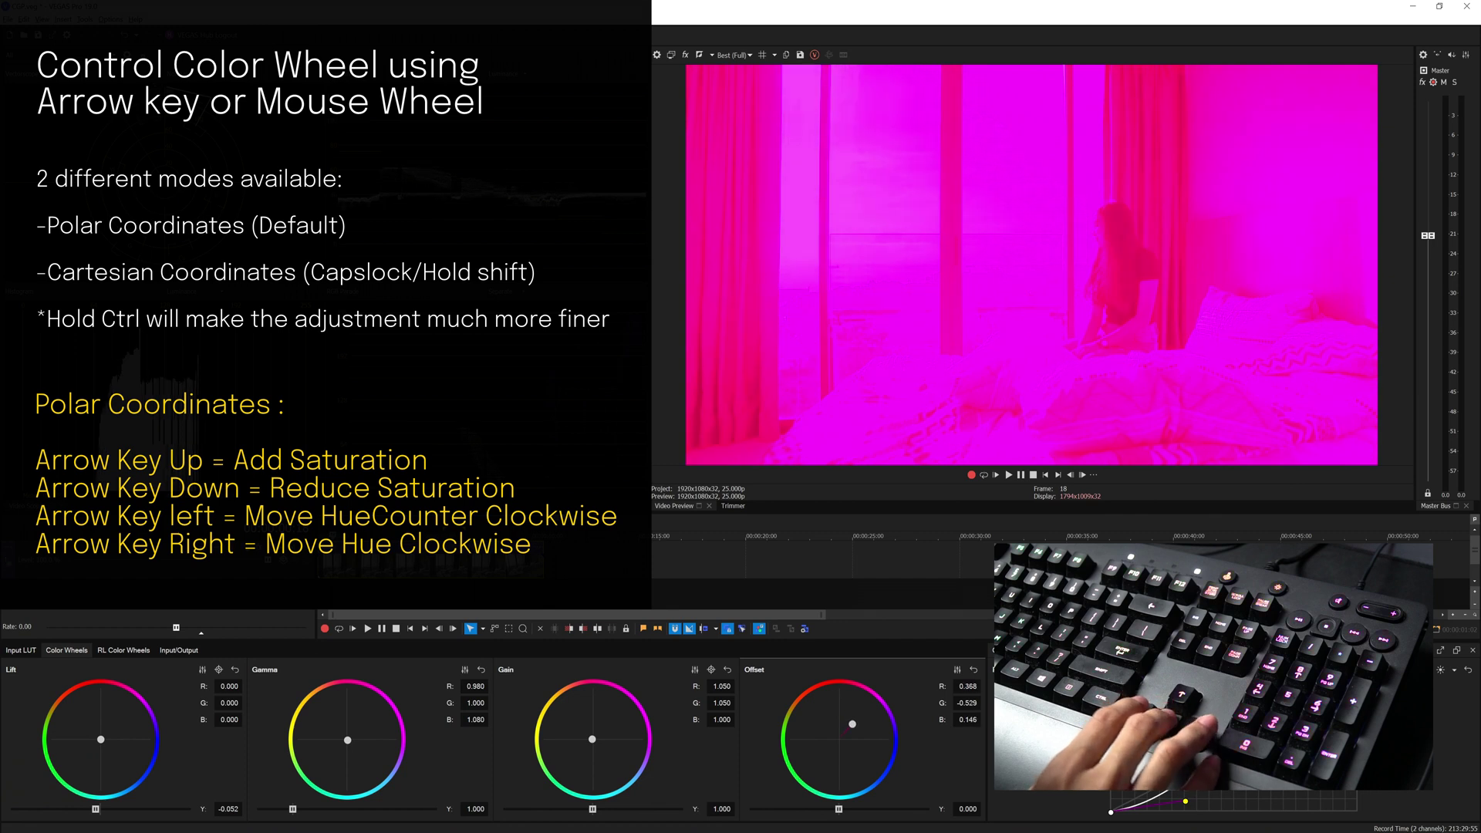
Step: Reduce the Offset wheel's saturation until red, green and blue are all 0.000
{"action": "key", "text": "Down"}
{"action": "key", "text": "Down"}
{"action": "key", "text": "Down"}
{"action": "key", "text": "Down"}
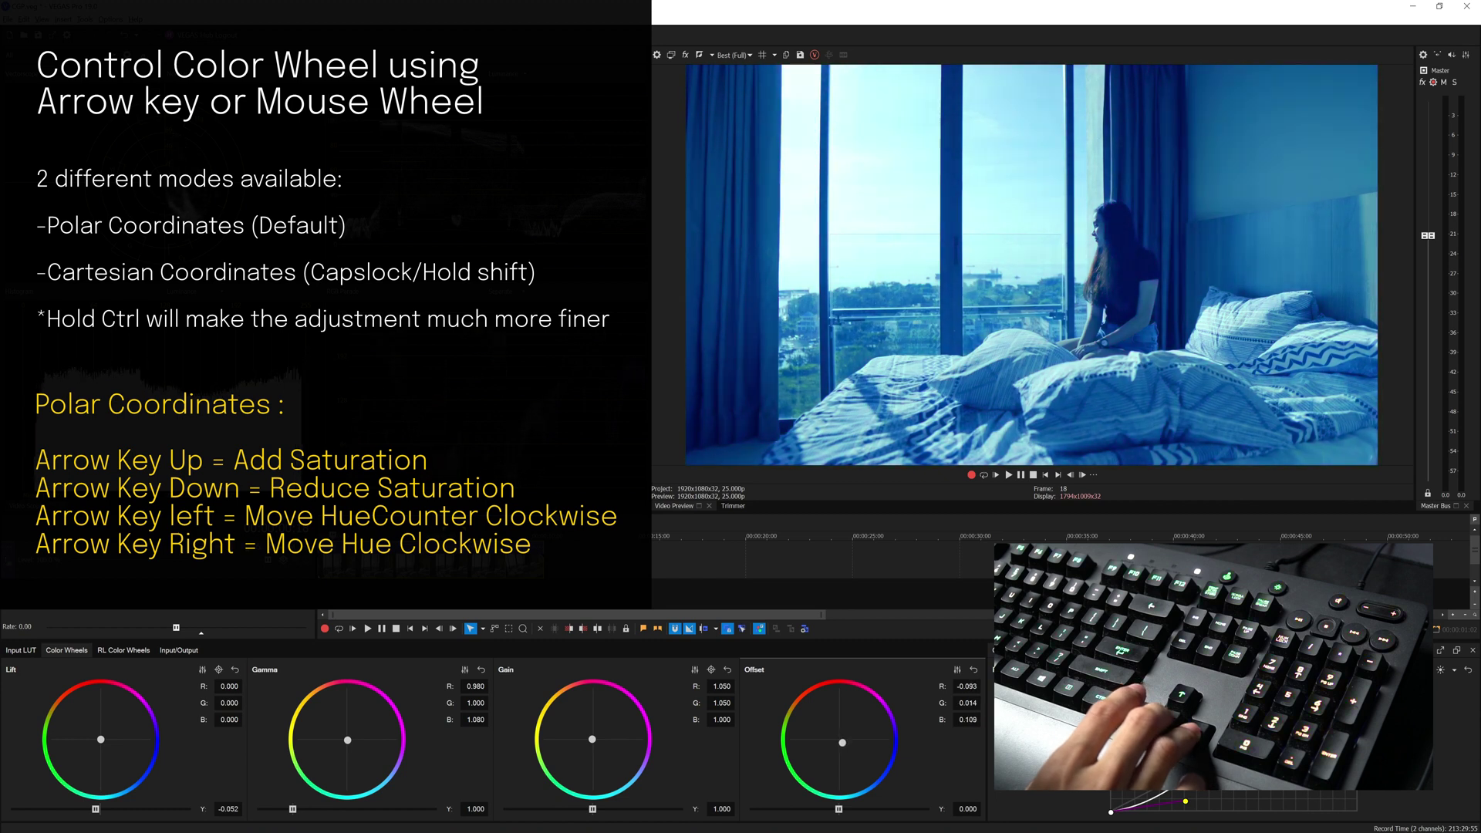
{"action": "key", "text": "Down"}
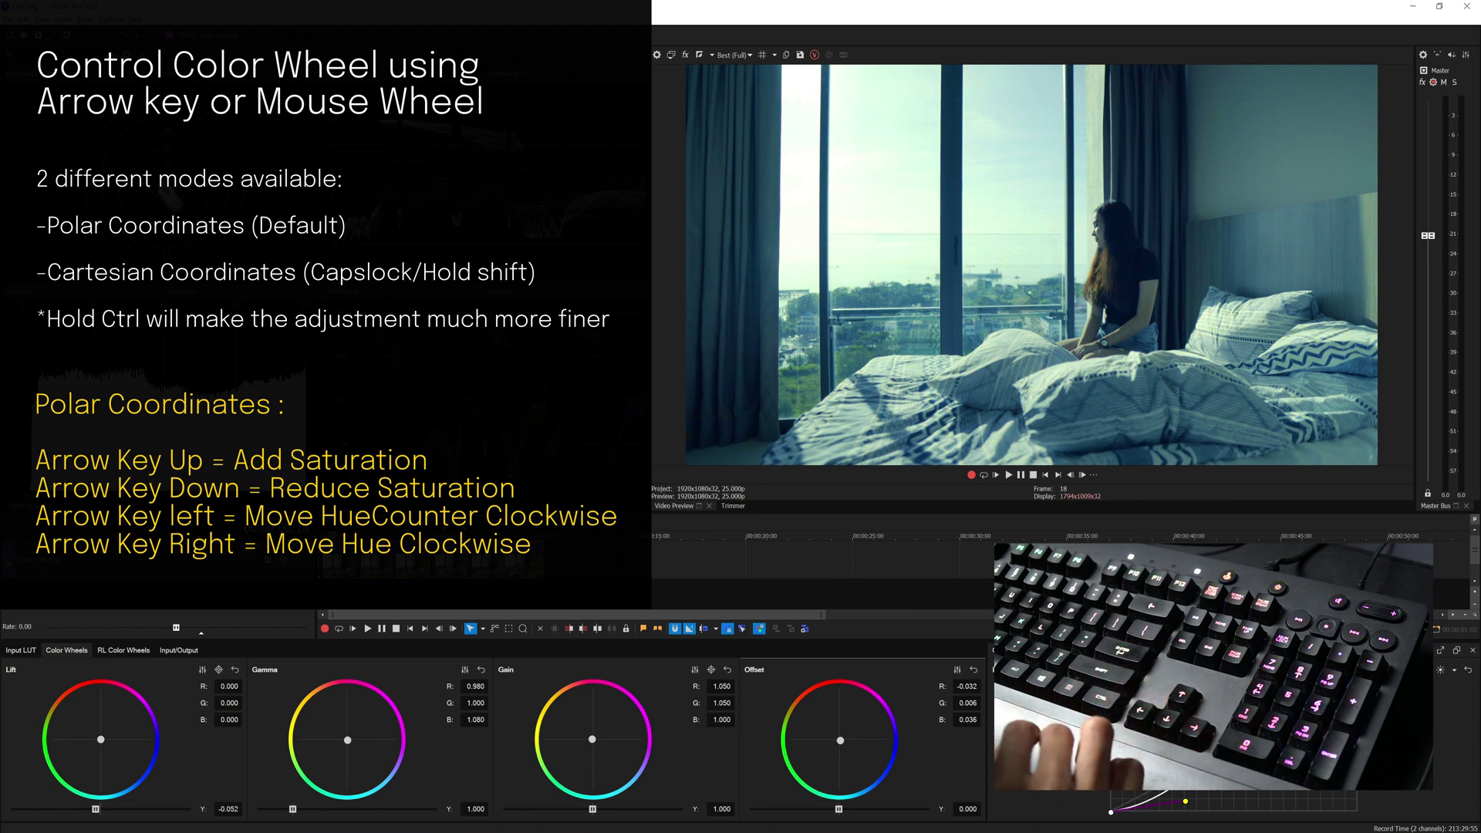
{"action": "key", "text": "Down"}
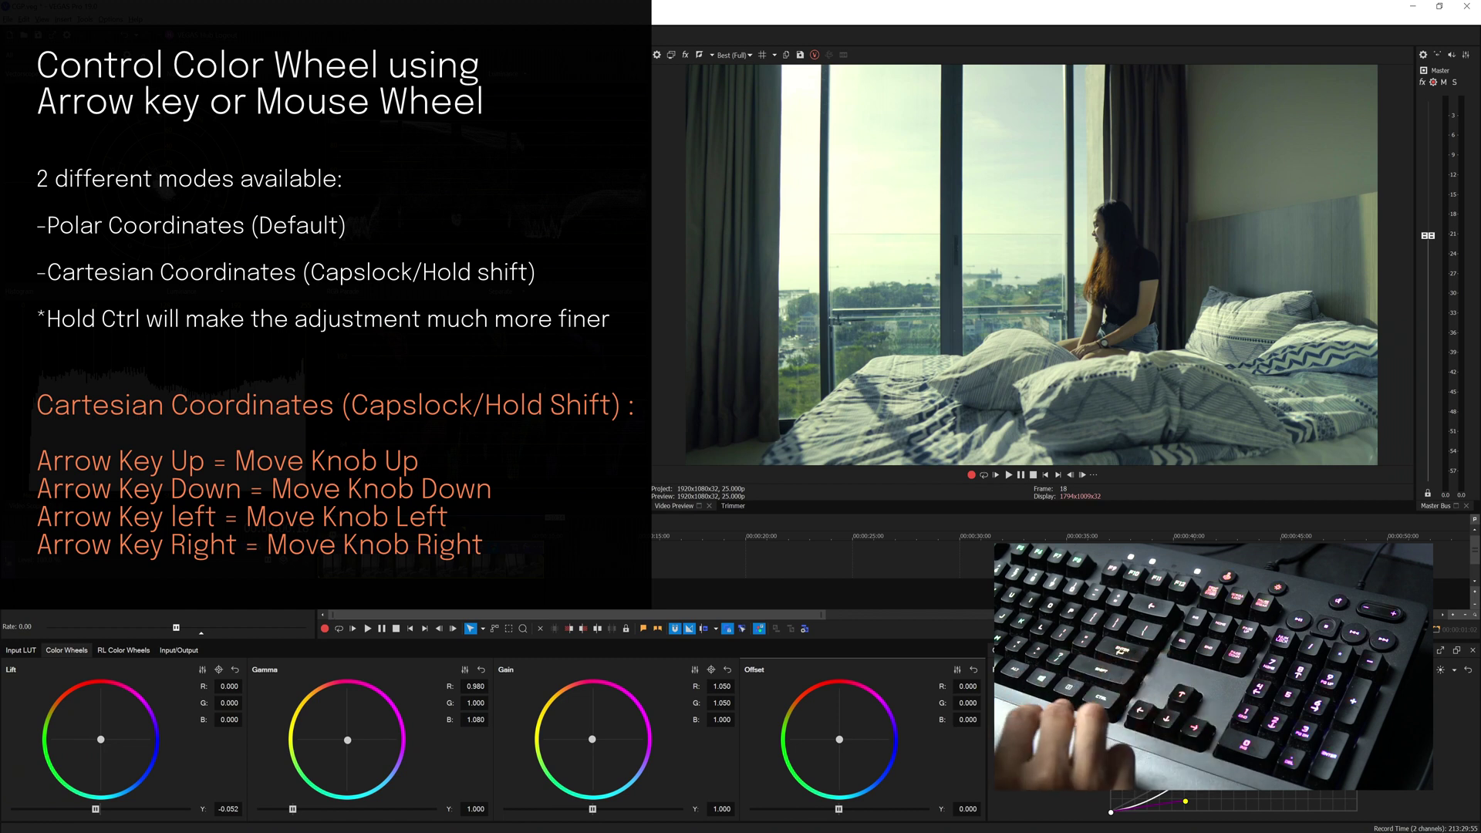
Step: Try moving the Offset knob straight up in Cartesian mode to red 0.508, green -0.391 and blue -0.215
{"action": "key", "text": "Up"}
{"action": "key", "text": "Up"}
{"action": "key", "text": "Up"}
{"action": "key", "text": "Up"}
{"action": "key", "text": "Up"}
{"action": "key", "text": "Up"}
{"action": "key", "text": "Up"}
{"action": "key", "text": "Up"}
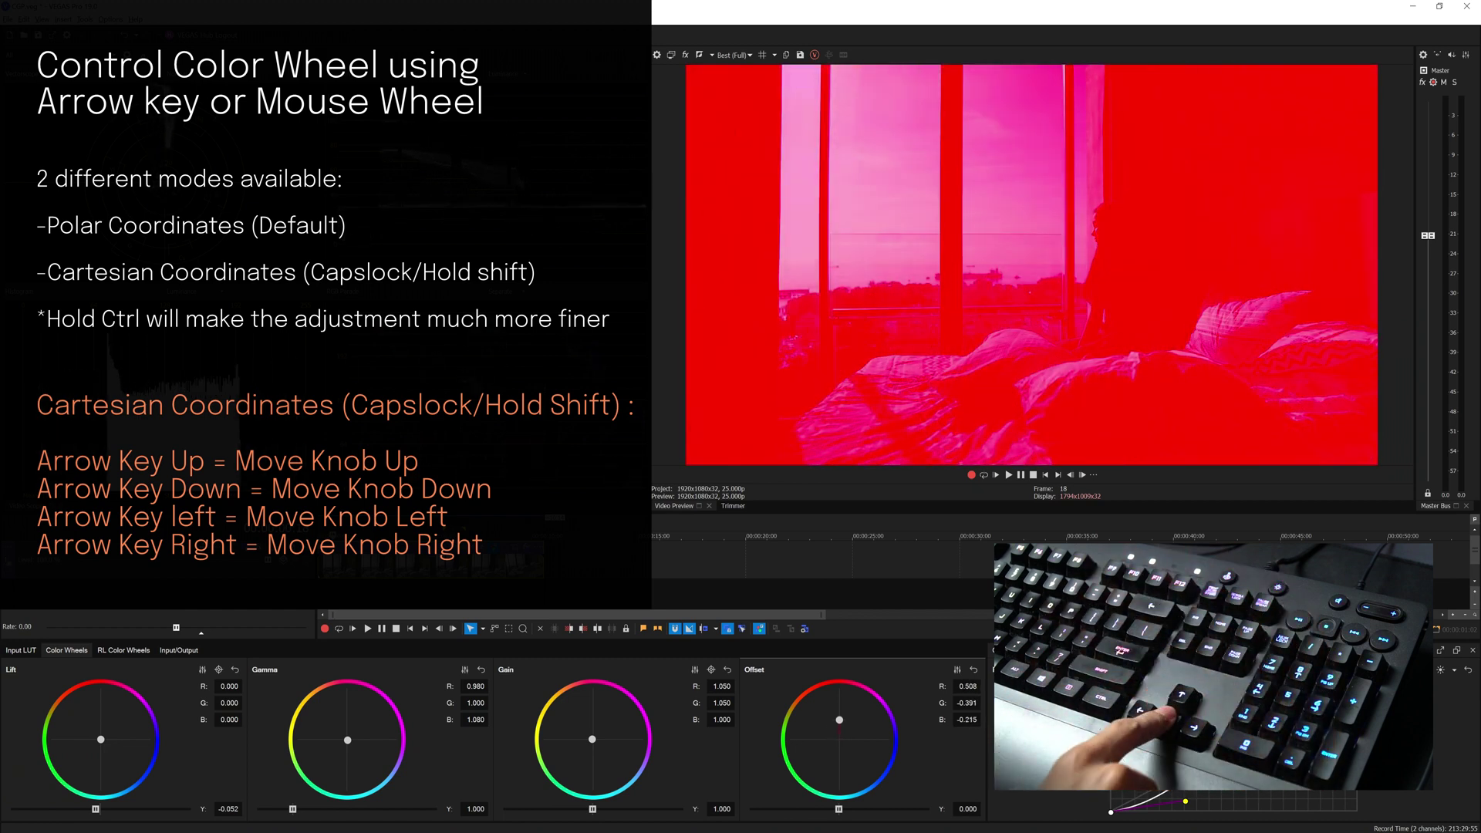
Step: Move the Offset knob straight down past the center to red -0.293, green 0.225 and blue 0.124
{"action": "key", "text": "Down"}
{"action": "key", "text": "Down"}
{"action": "key", "text": "Down"}
{"action": "key", "text": "Down"}
{"action": "key", "text": "Down"}
{"action": "key", "text": "Down"}
{"action": "key", "text": "Down"}
{"action": "key", "text": "Down"}
{"action": "key", "text": "Down"}
{"action": "key", "text": "Down"}
{"action": "key", "text": "Down"}
{"action": "key", "text": "Down"}
{"action": "key", "text": "Down"}
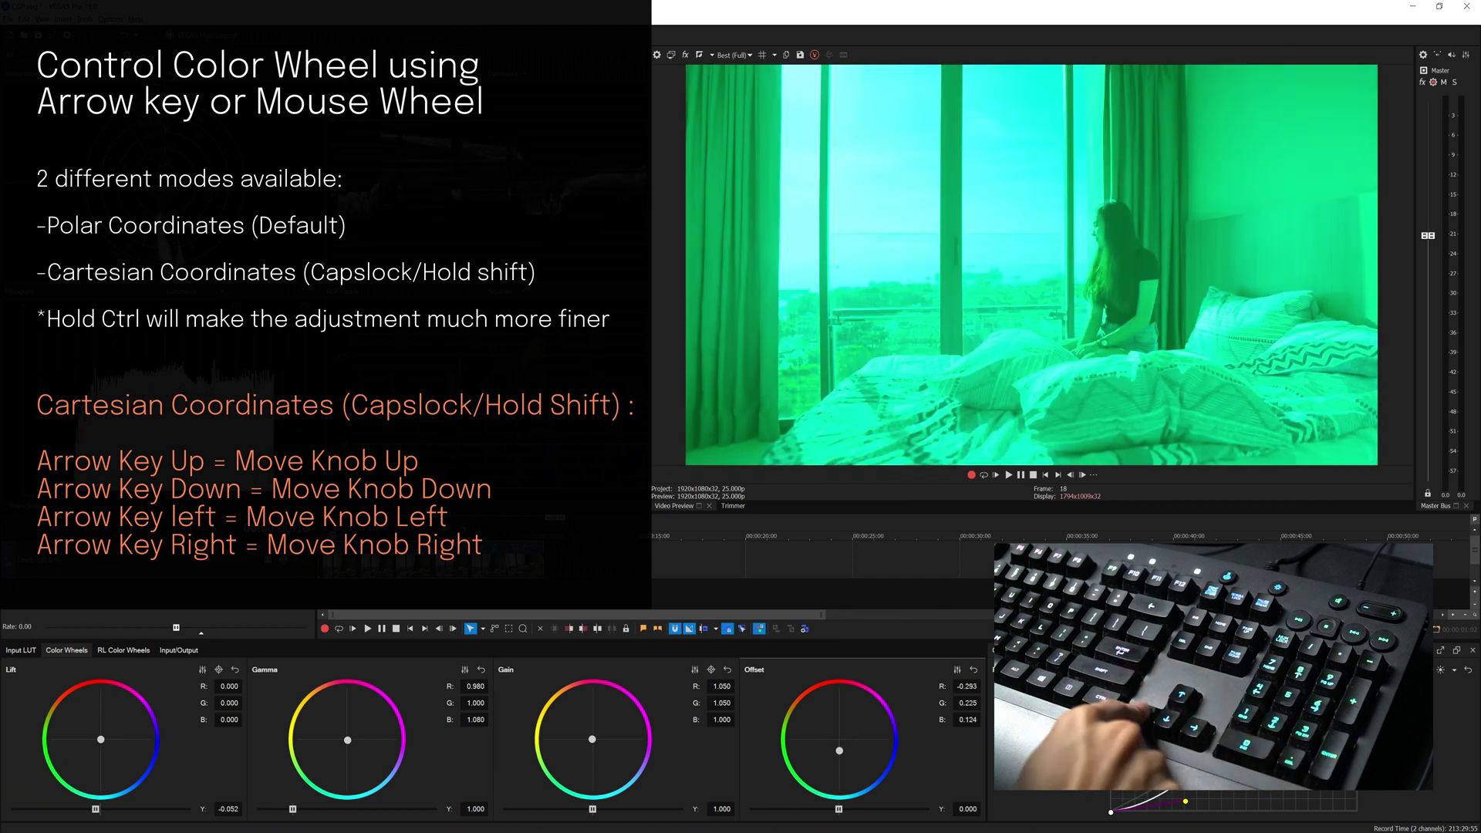
Step: Shift the Offset knob horizontally left and back right, ending at red -0.348, green -0.178 and blue 0.693
{"action": "key", "text": "Left"}
{"action": "key", "text": "Left"}
{"action": "key", "text": "Left"}
{"action": "key", "text": "Left"}
{"action": "key", "text": "Left"}
{"action": "key", "text": "Right"}
{"action": "key", "text": "Right"}
{"action": "key", "text": "Right"}
{"action": "key", "text": "Right"}
{"action": "key", "text": "Right"}
{"action": "key", "text": "Right"}
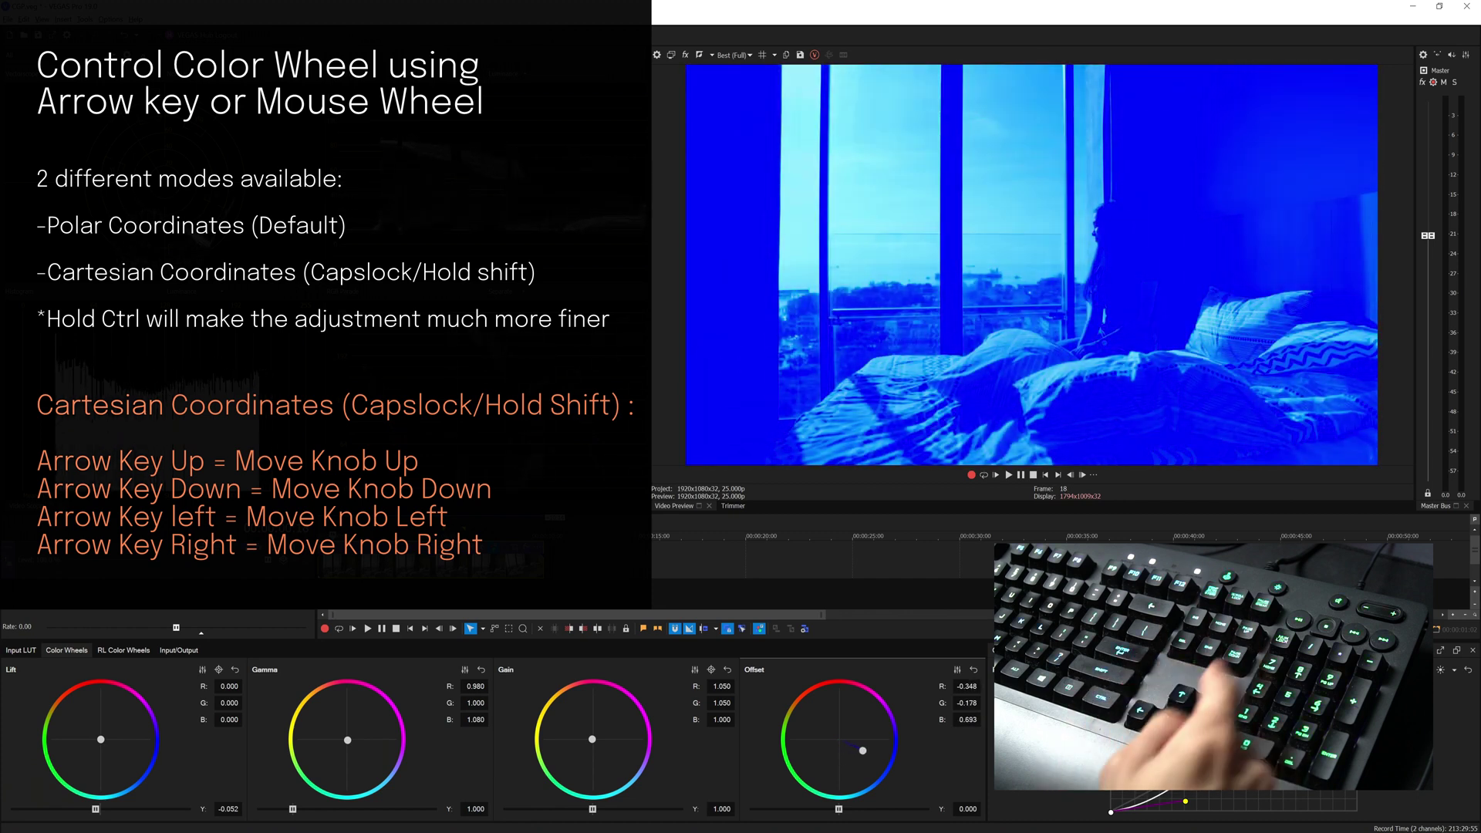
Step: Try moving the Offset knob away from blue to other hues, ending at red 0.235, green -0.334 and blue 0.088, and reset the Offset wheel
{"action": "key", "text": "Left"}
{"action": "key", "text": "Left"}
{"action": "key", "text": "Left"}
{"action": "key", "text": "Left"}
{"action": "key", "text": "Left"}
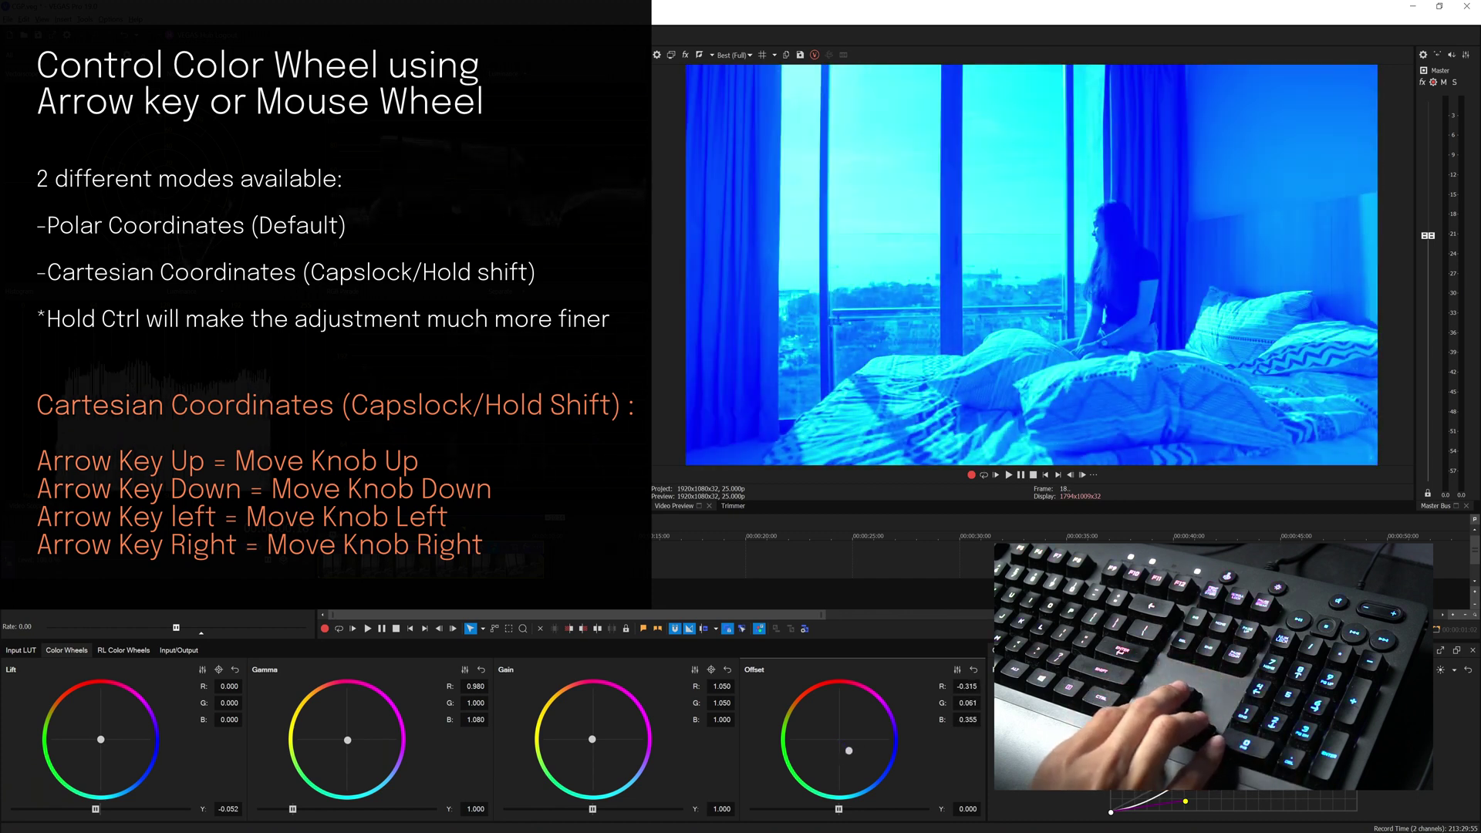
{"action": "key", "text": "Left"}
{"action": "key", "text": "Left"}
{"action": "key", "text": "Left"}
{"action": "key", "text": "Left"}
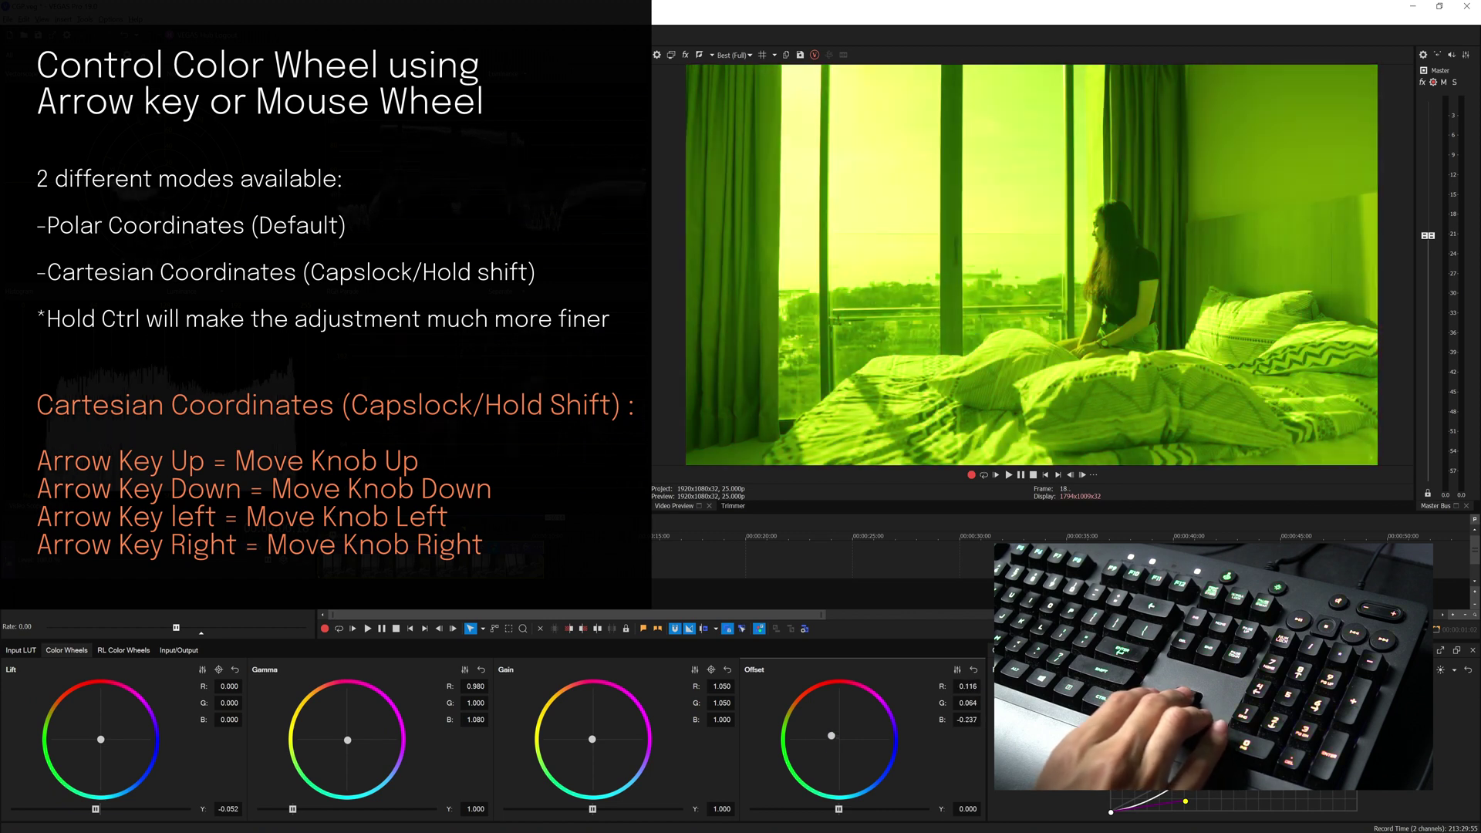
{"action": "key", "text": "Left"}
{"action": "key", "text": "Left"}
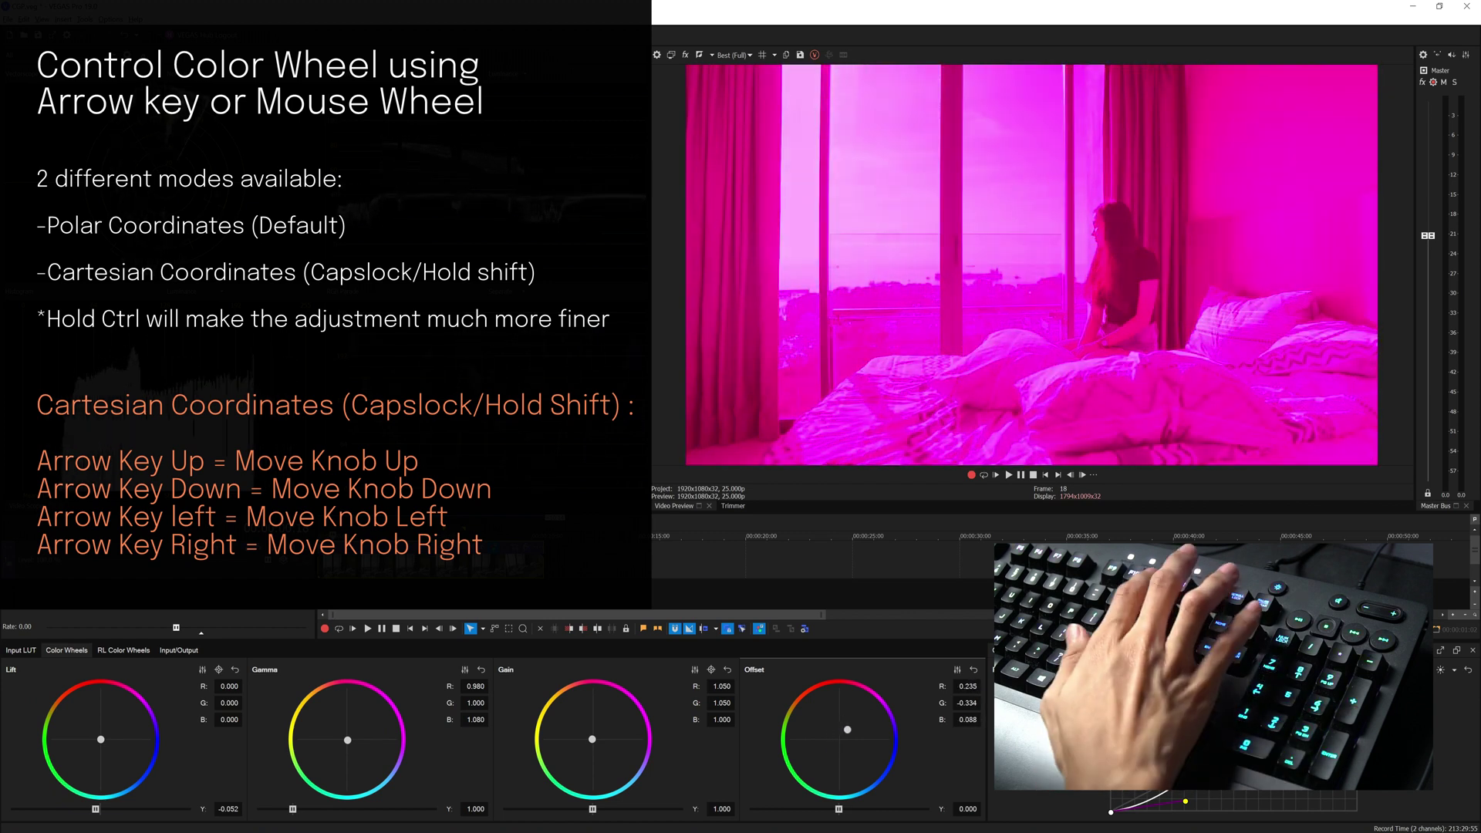
{"action": "key", "text": "Delete"}
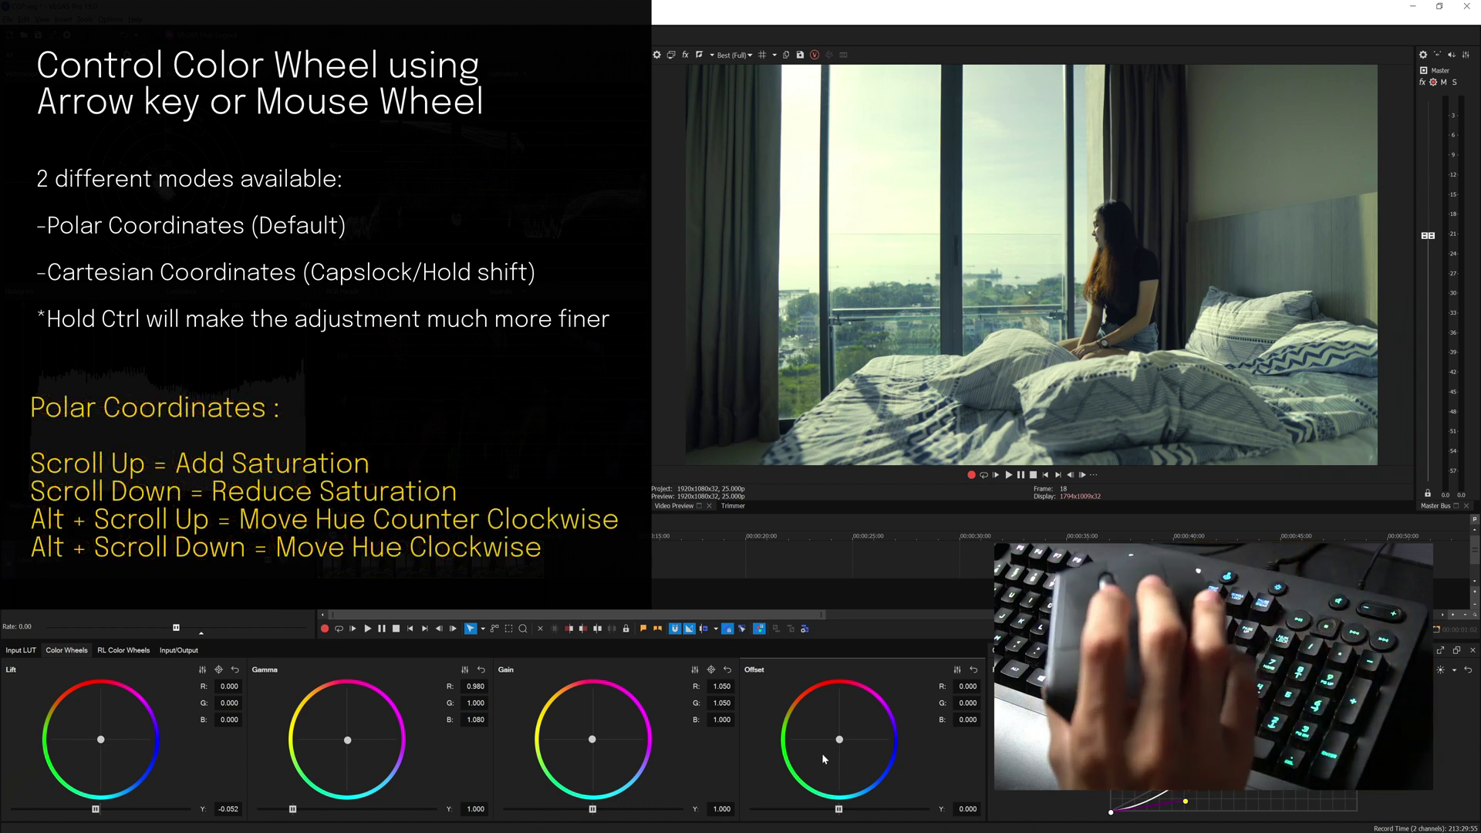
Step: Try raising and lowering the Offset saturation in Polar mode, ending toward blue at red -0.056, green -0.416 and blue 0.586
{"action": "scroll", "coordinate": [823, 754], "scroll_direction": "up", "scroll_amount": 5}
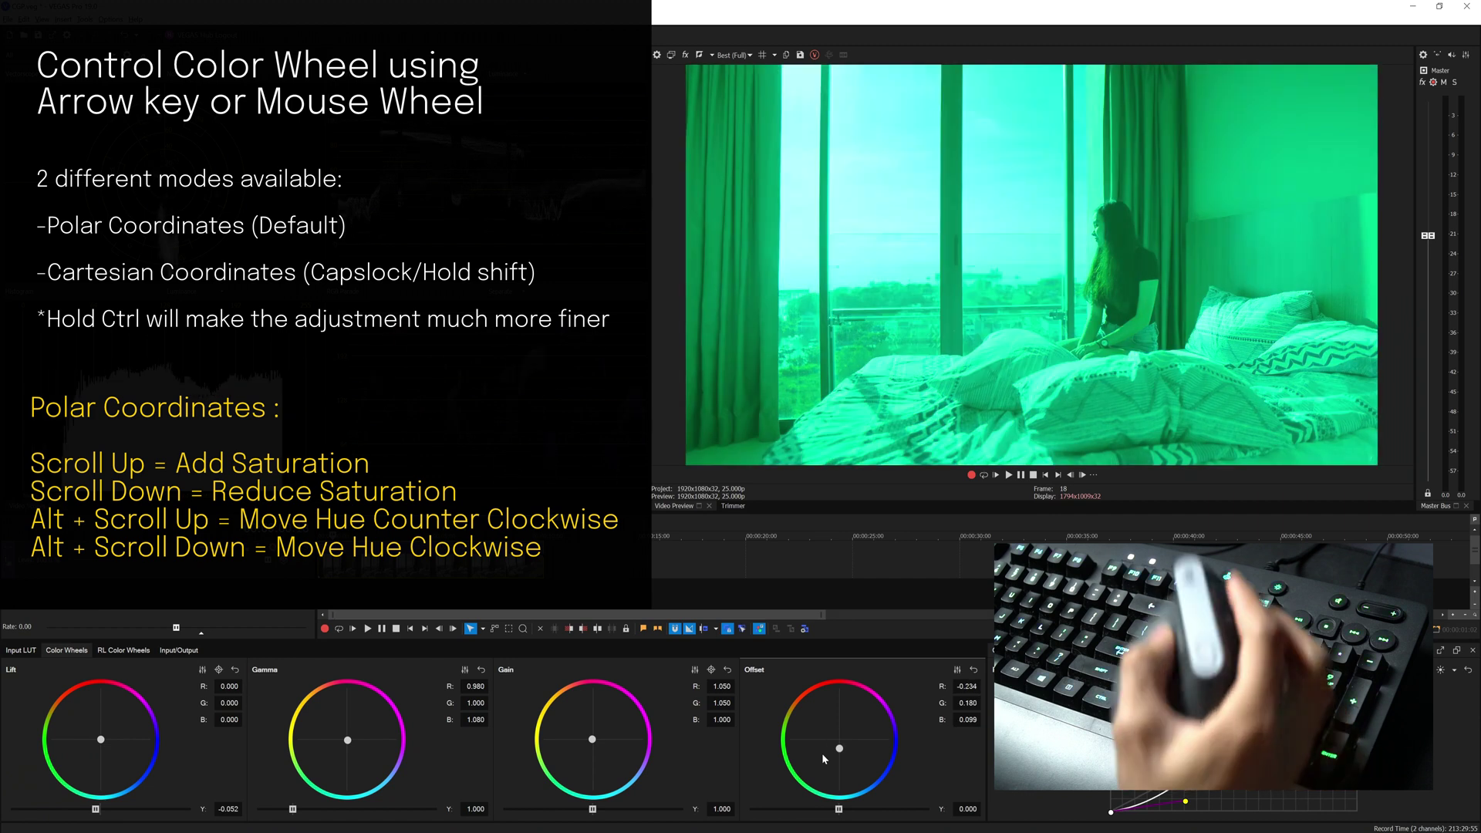
{"action": "key", "text": "ctrl+z"}
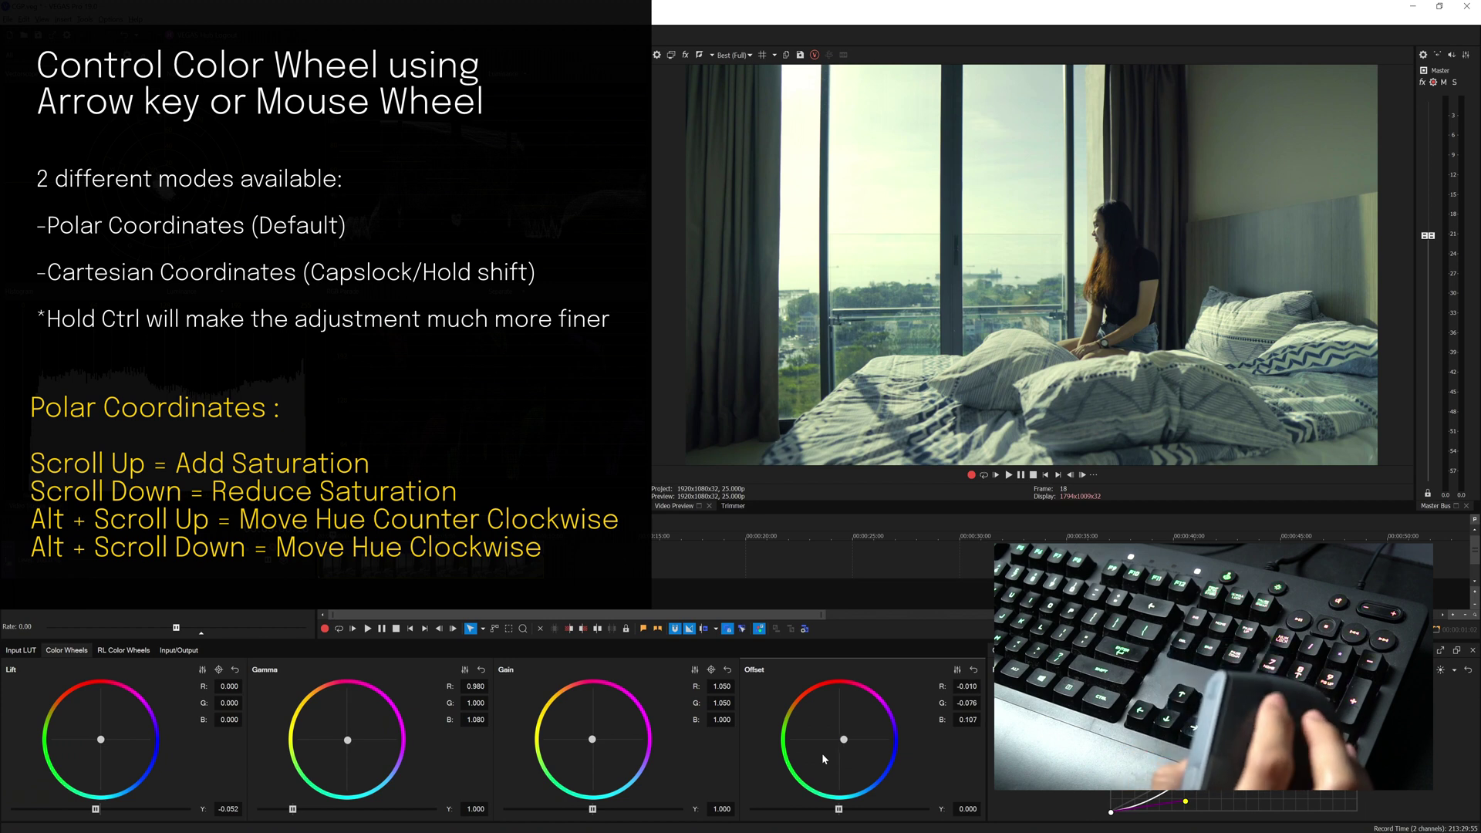
{"action": "scroll", "coordinate": [822, 759], "scroll_direction": "up", "scroll_amount": 3}
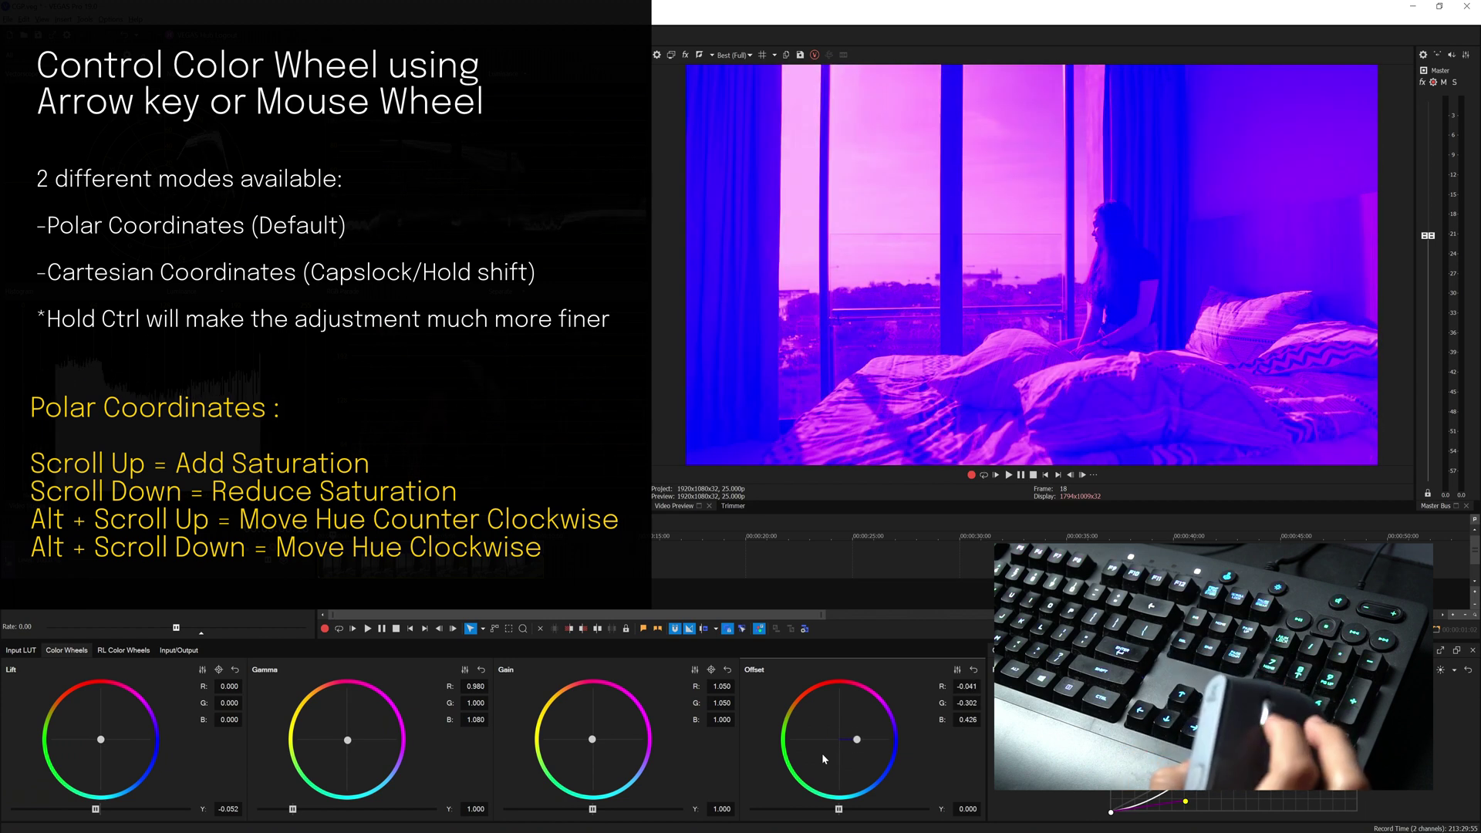
{"action": "scroll", "coordinate": [822, 753], "scroll_direction": "down", "scroll_amount": 3}
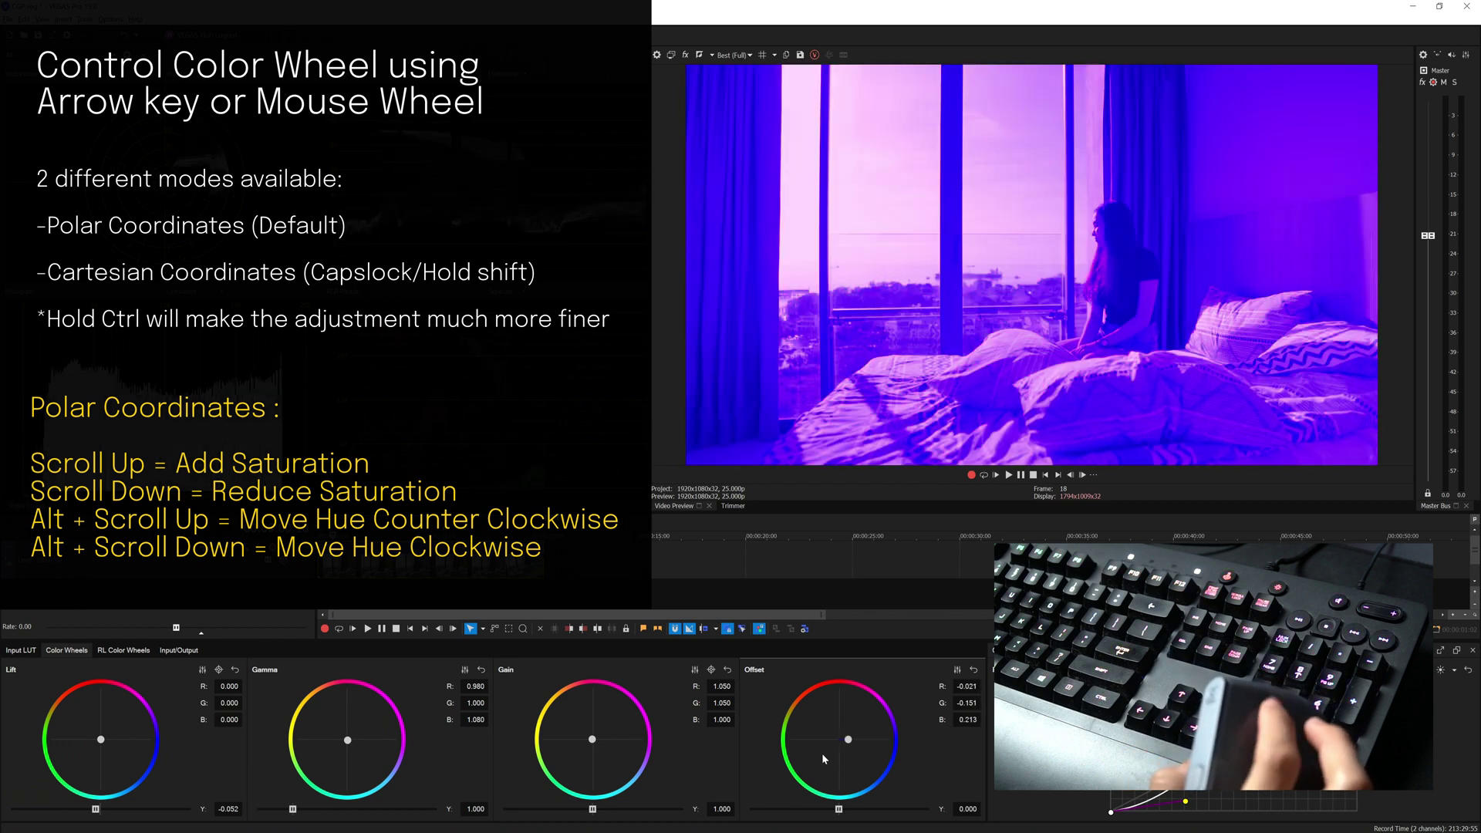
{"action": "scroll", "coordinate": [822, 753], "scroll_direction": "up", "scroll_amount": 2}
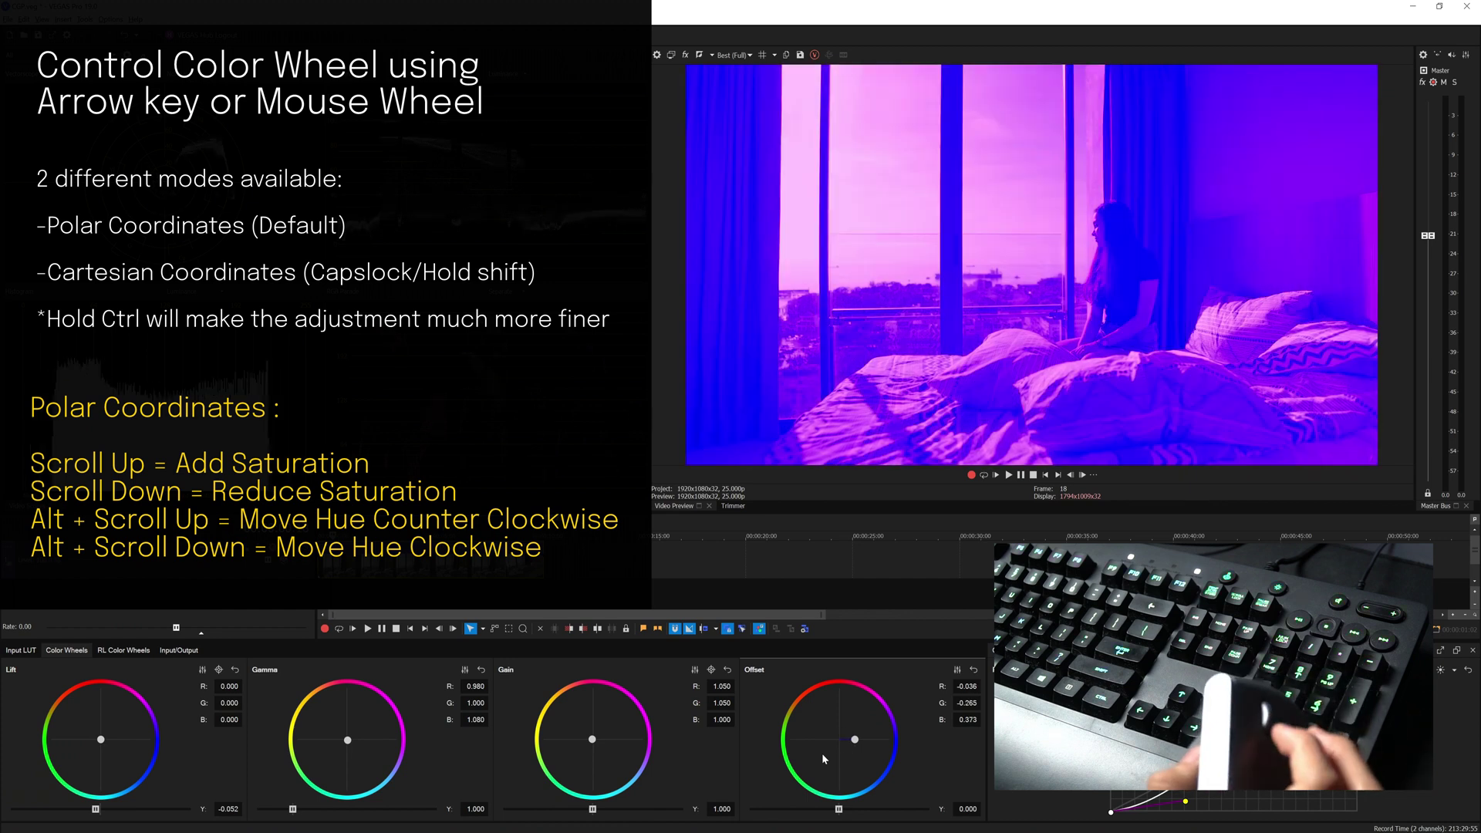
{"action": "scroll", "coordinate": [822, 753], "scroll_direction": "up", "scroll_amount": 3}
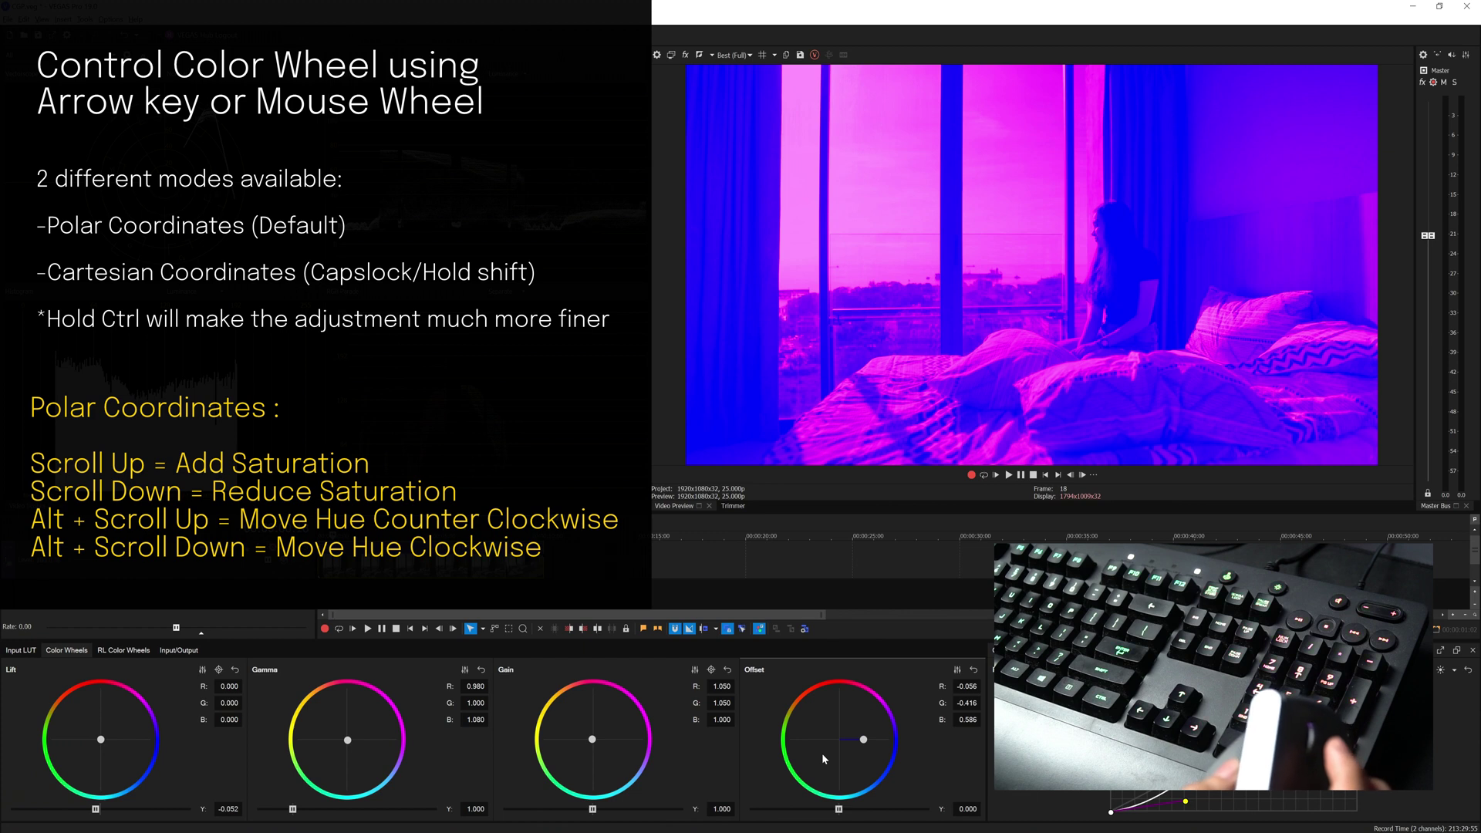
Step: Rotate the Offset hue clockwise from blue to cyan, reaching red -0.645, green 0.416 and blue 0.371
{"action": "scroll", "coordinate": [822, 754], "scroll_direction": "down", "scroll_amount": 4, "text": "alt"}
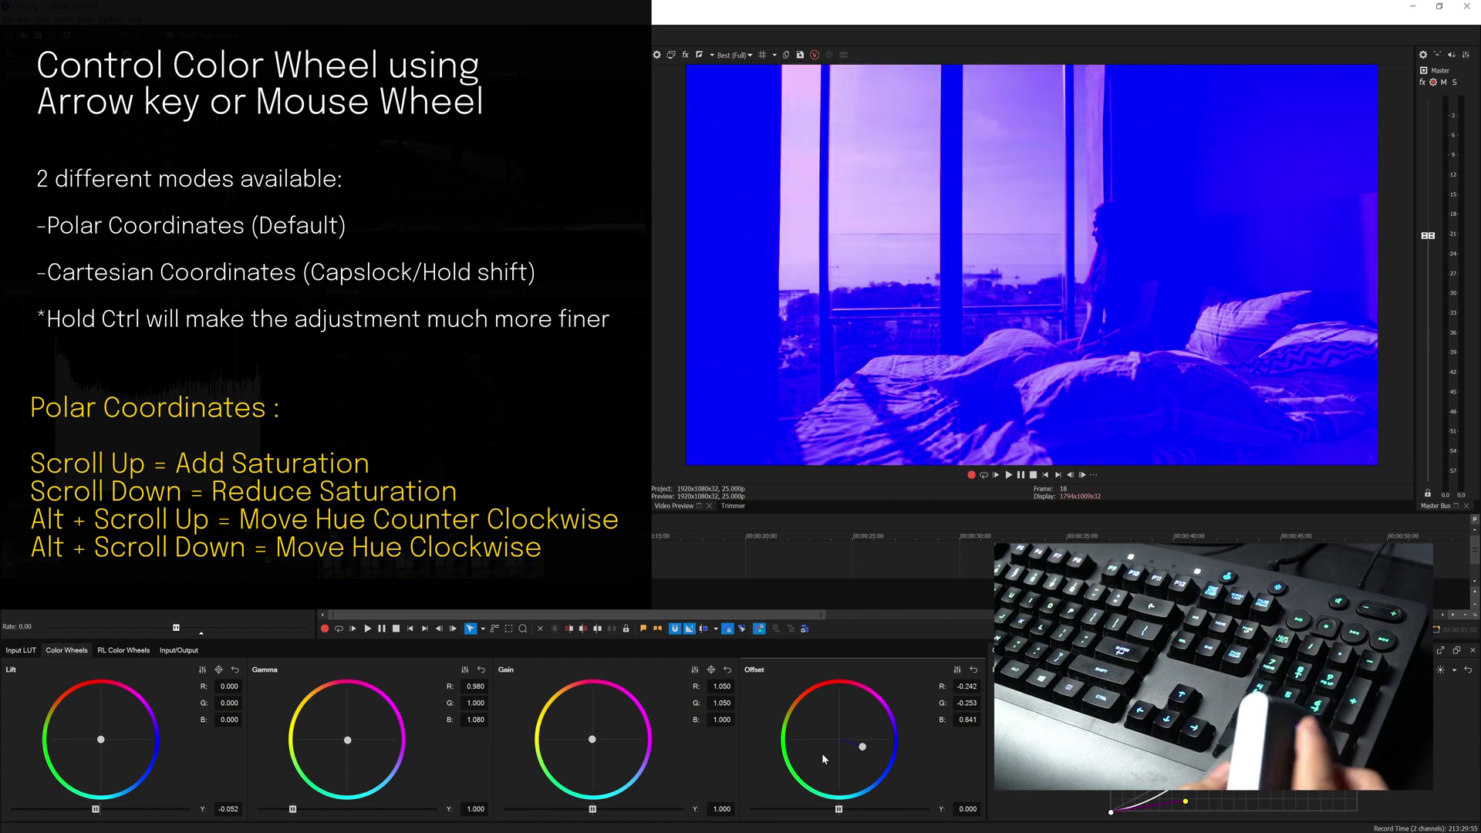
{"action": "scroll", "coordinate": [822, 753], "scroll_direction": "down", "scroll_amount": 5, "text": "alt"}
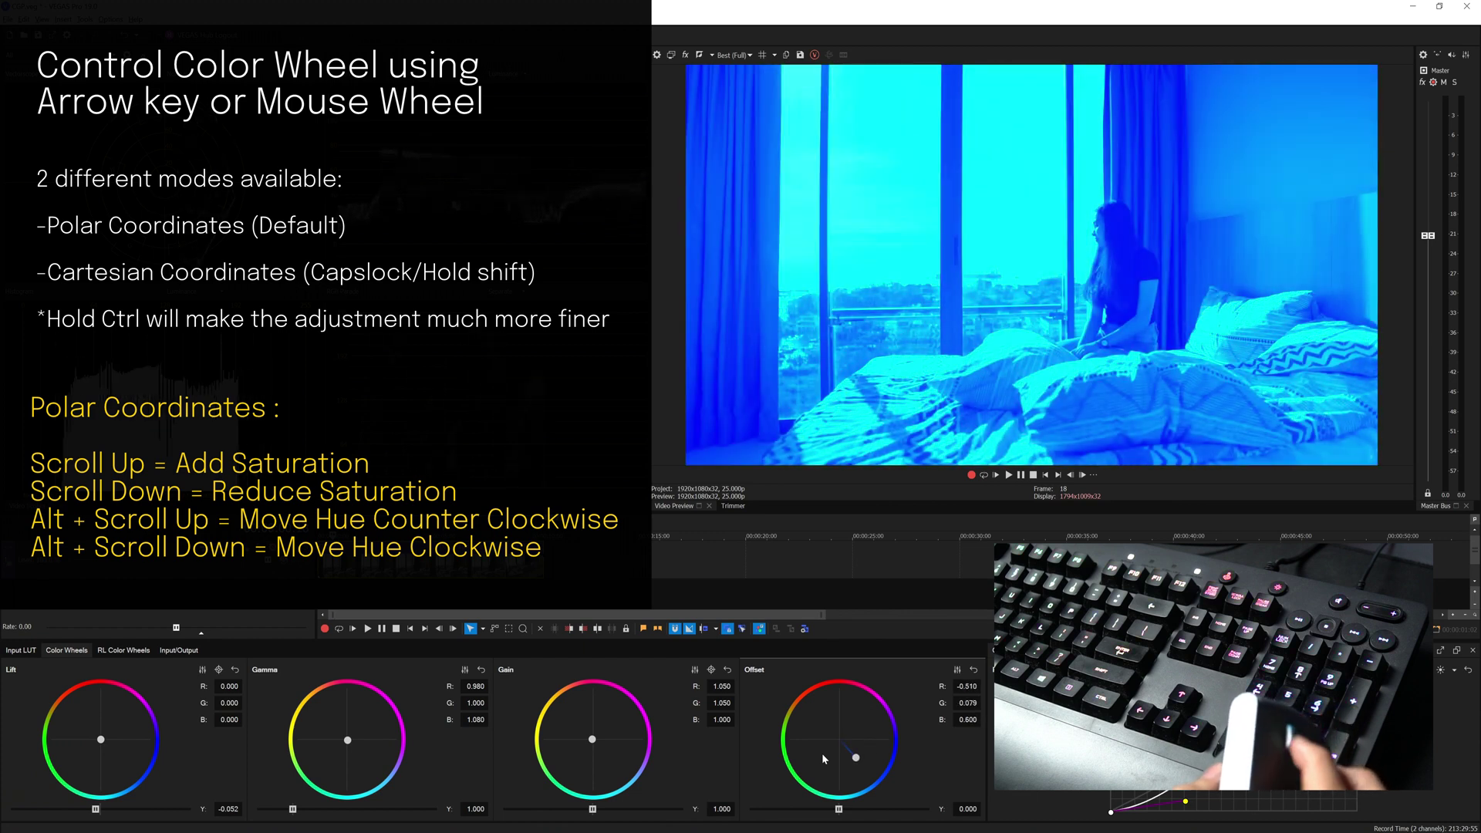
{"action": "scroll", "coordinate": [822, 754], "scroll_direction": "down", "scroll_amount": 3, "text": "alt"}
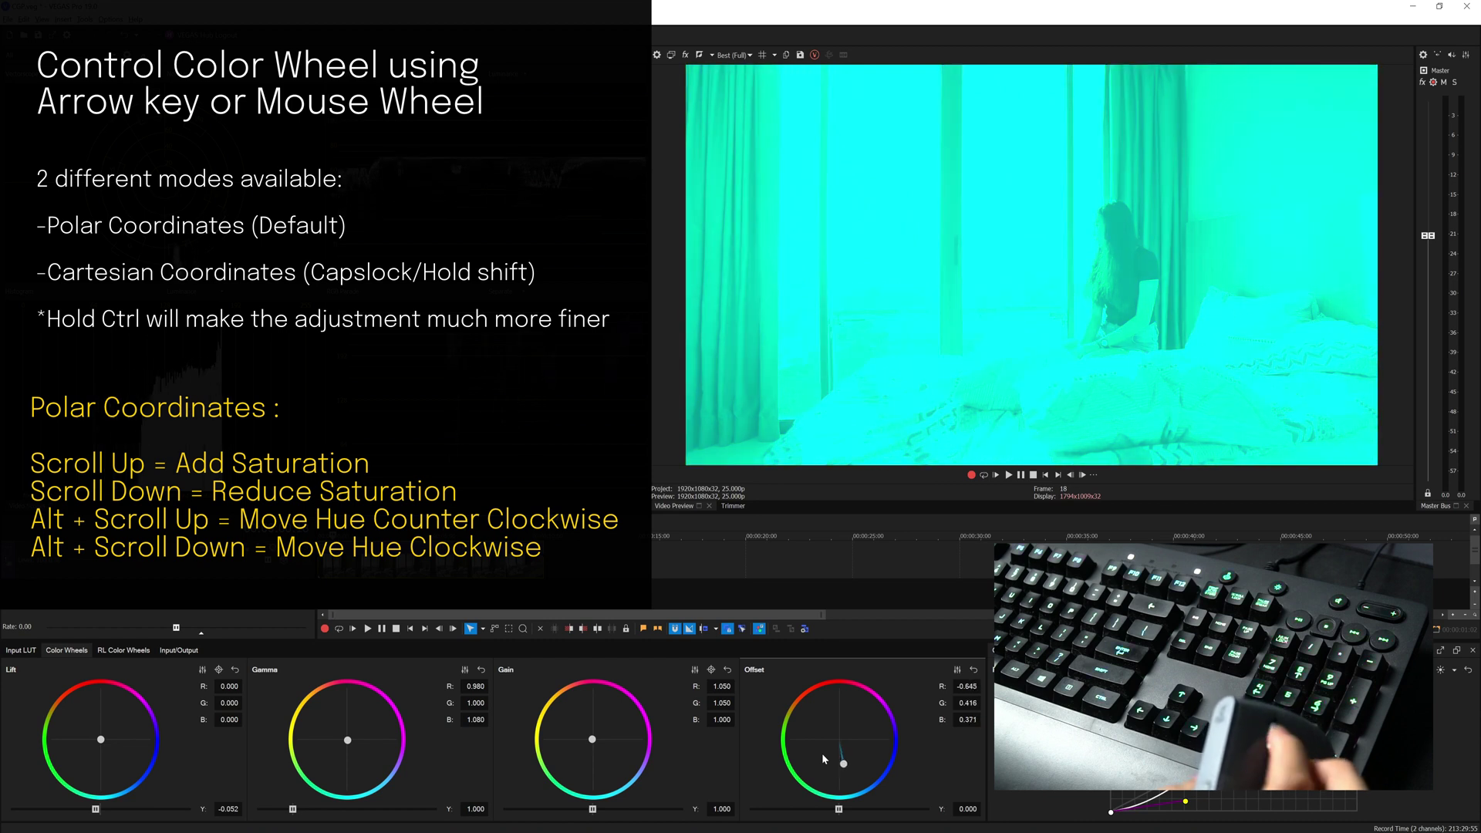
Step: Try rotating the Offset hue counter-clockwise to red 0.543, green -0.633 and blue 0.034, and reset the Offset wheel
{"action": "scroll", "coordinate": [822, 754], "scroll_direction": "up", "scroll_amount": 3, "text": "alt"}
{"action": "scroll", "coordinate": [821, 754], "scroll_direction": "up", "scroll_amount": 5, "text": "alt"}
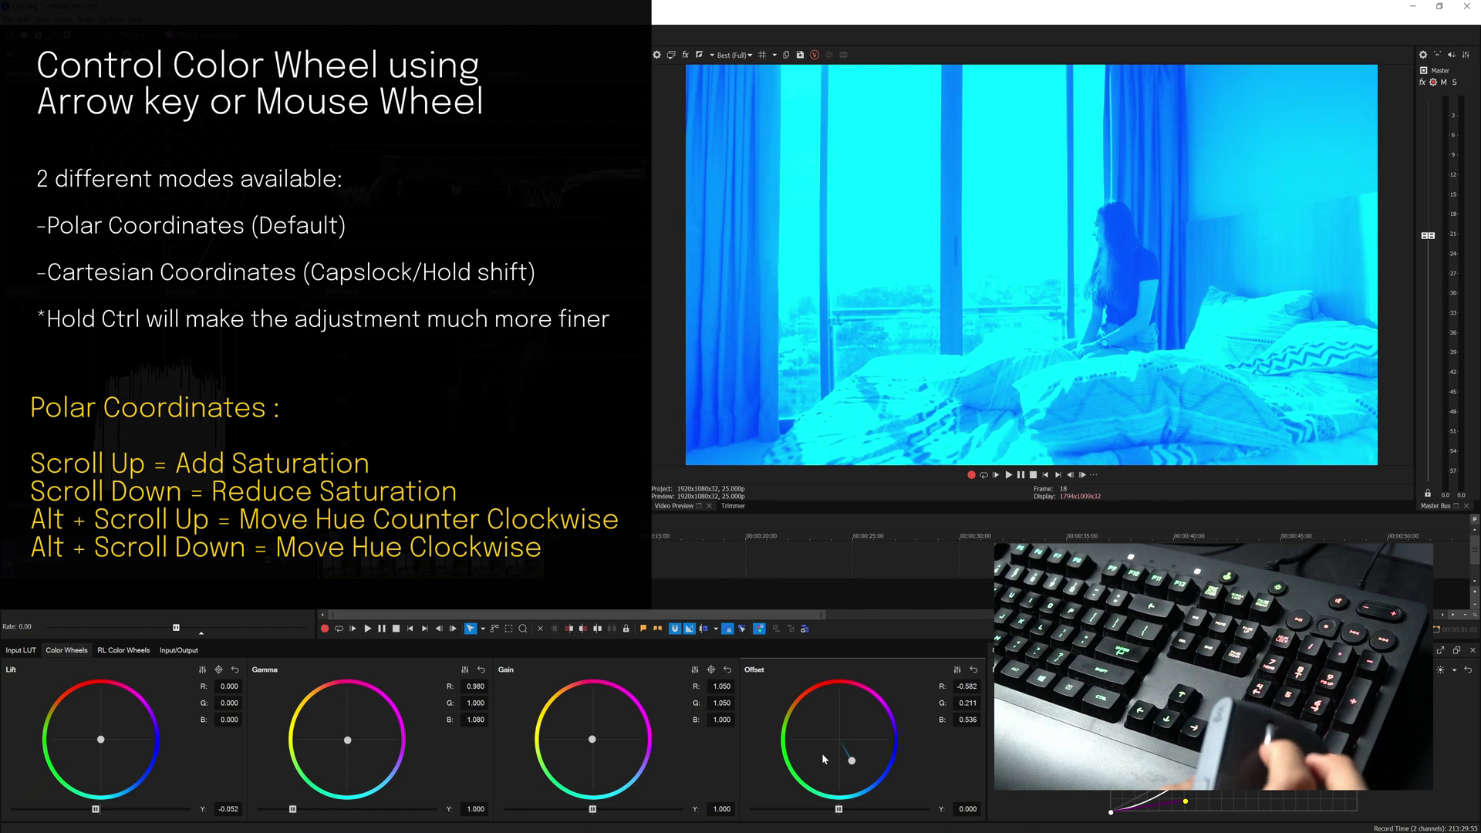
{"action": "scroll", "coordinate": [823, 753], "scroll_direction": "up", "scroll_amount": 5, "text": "alt"}
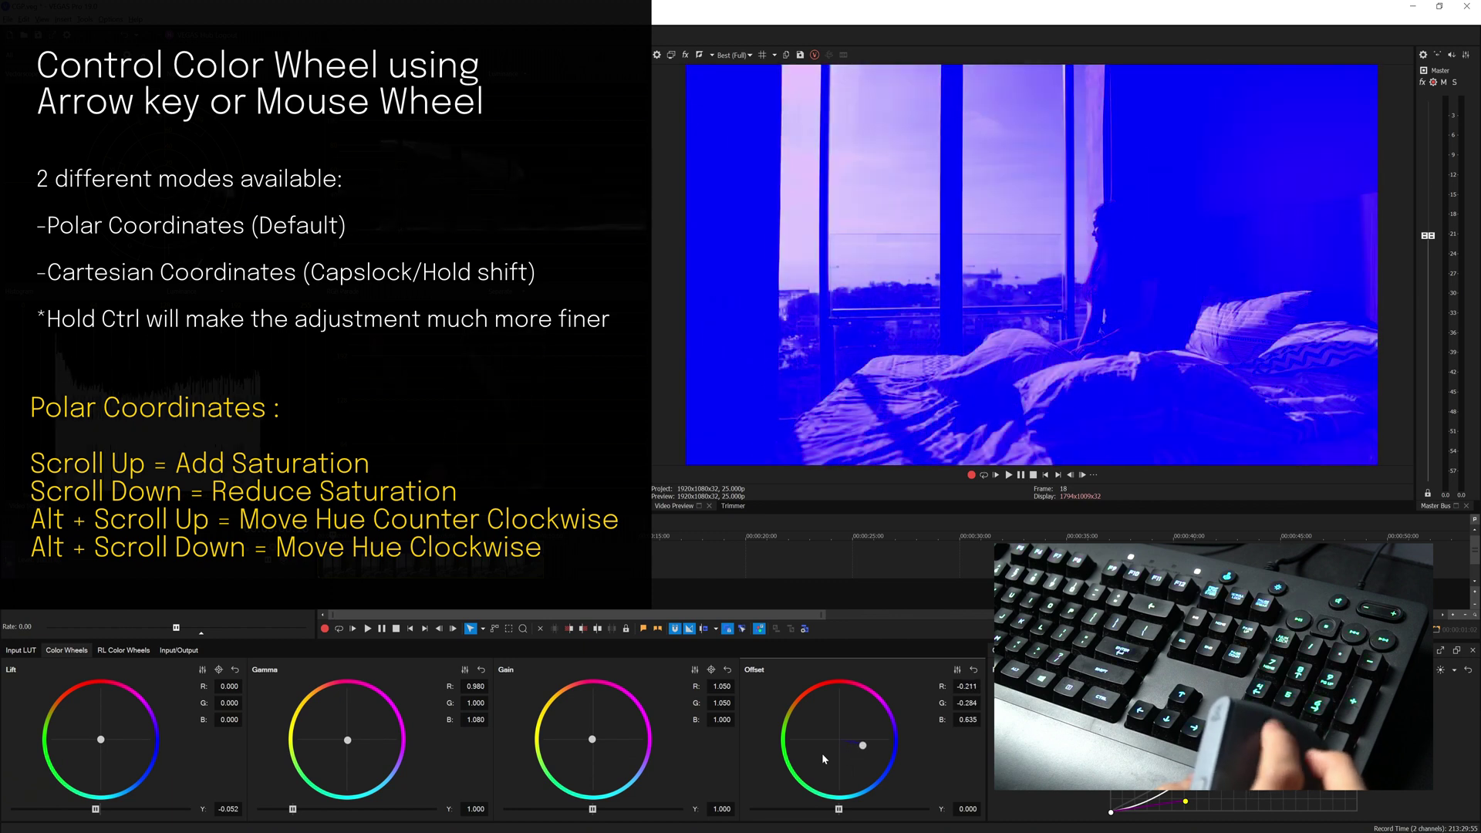
{"action": "scroll", "coordinate": [822, 754], "scroll_direction": "up", "scroll_amount": 5, "text": "alt"}
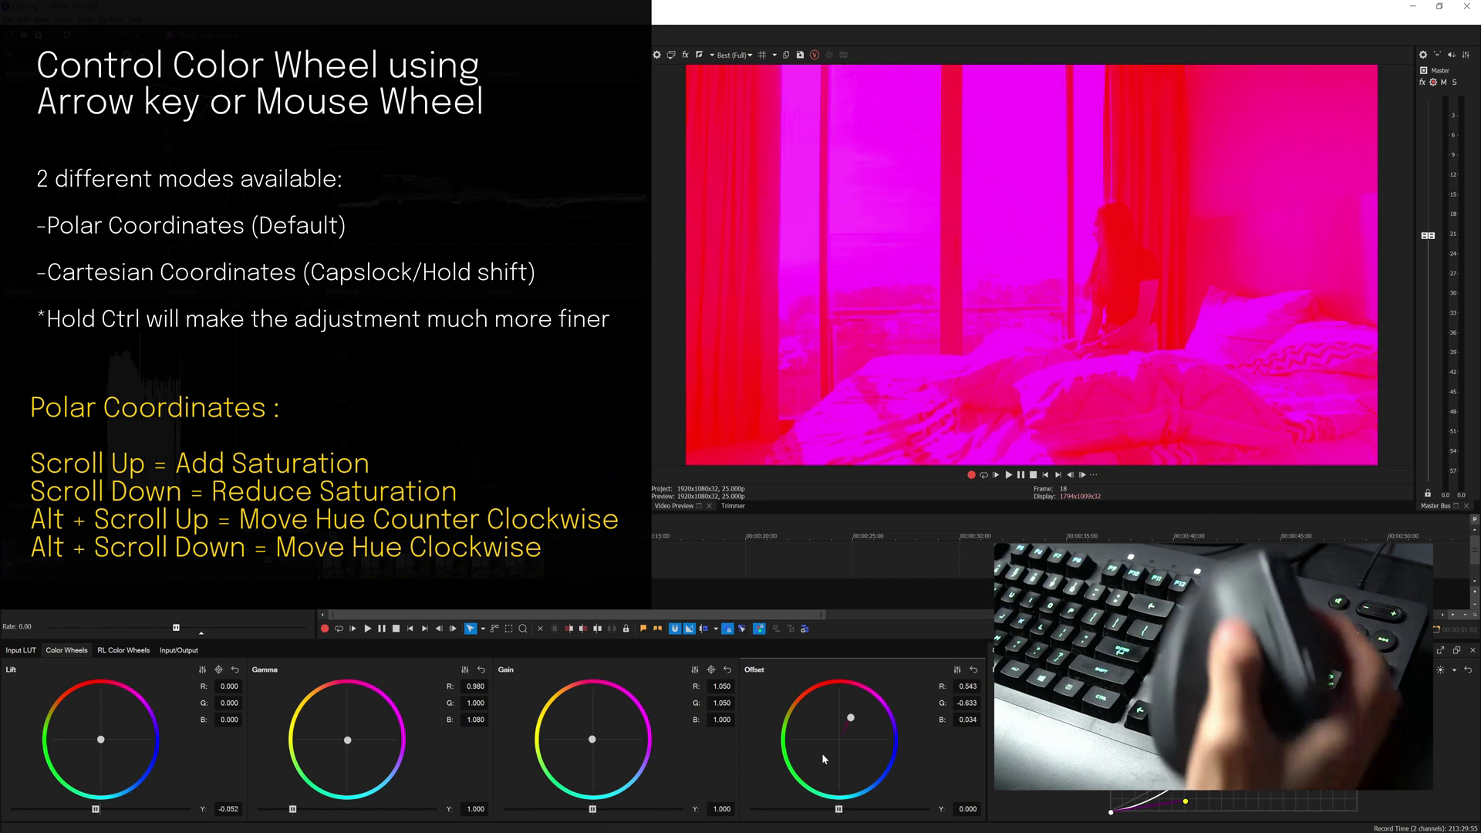
{"action": "double_click", "coordinate": [823, 754]}
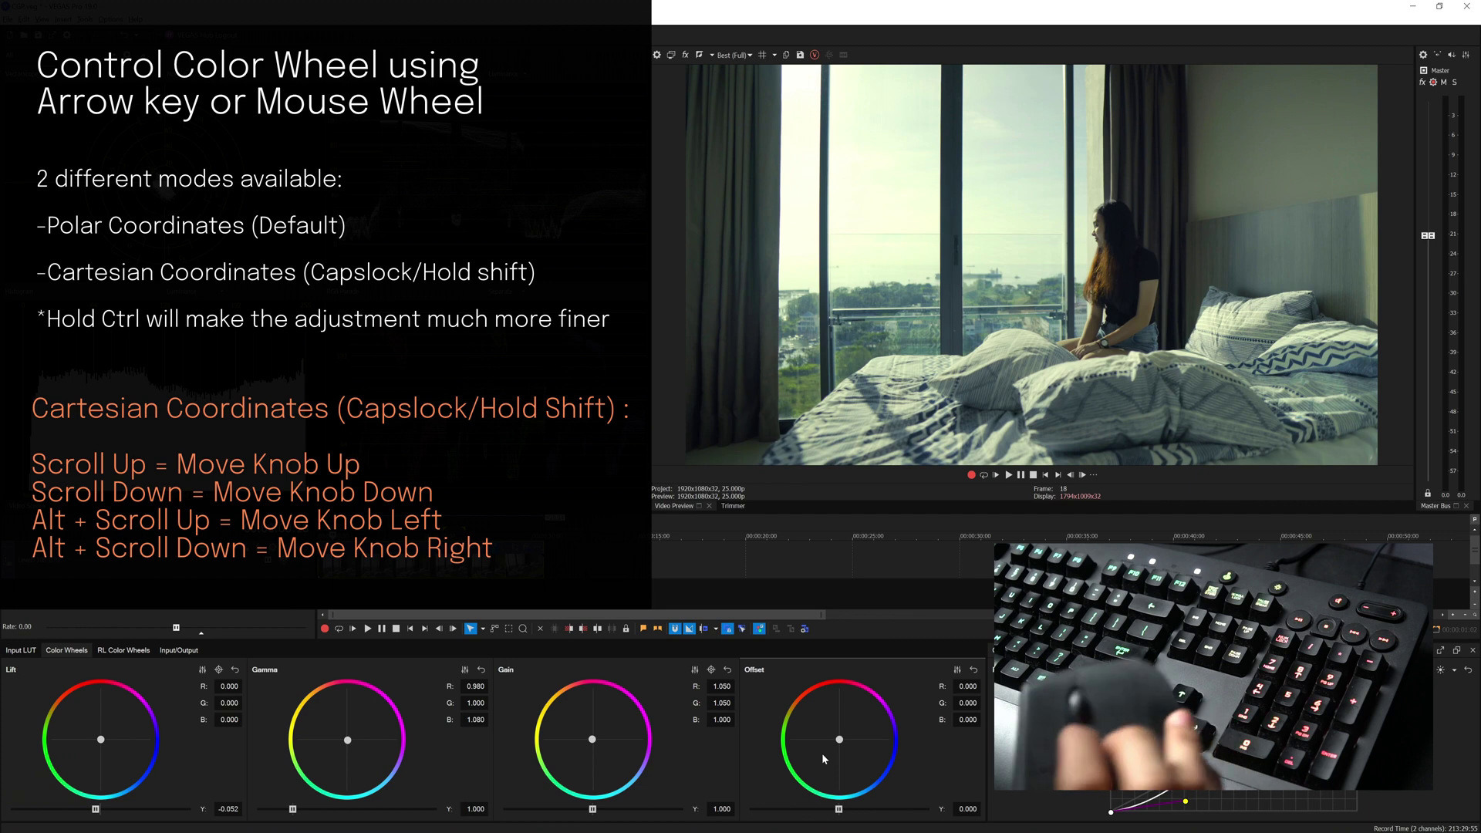
Step: Move the Offset knob vertically up and down in Cartesian mode, ending at red -0.234, green 0.180 and blue 0.099
{"action": "scroll", "coordinate": [821, 753], "scroll_direction": "down", "scroll_amount": 3}
{"action": "scroll", "coordinate": [822, 753], "scroll_direction": "up", "scroll_amount": 6}
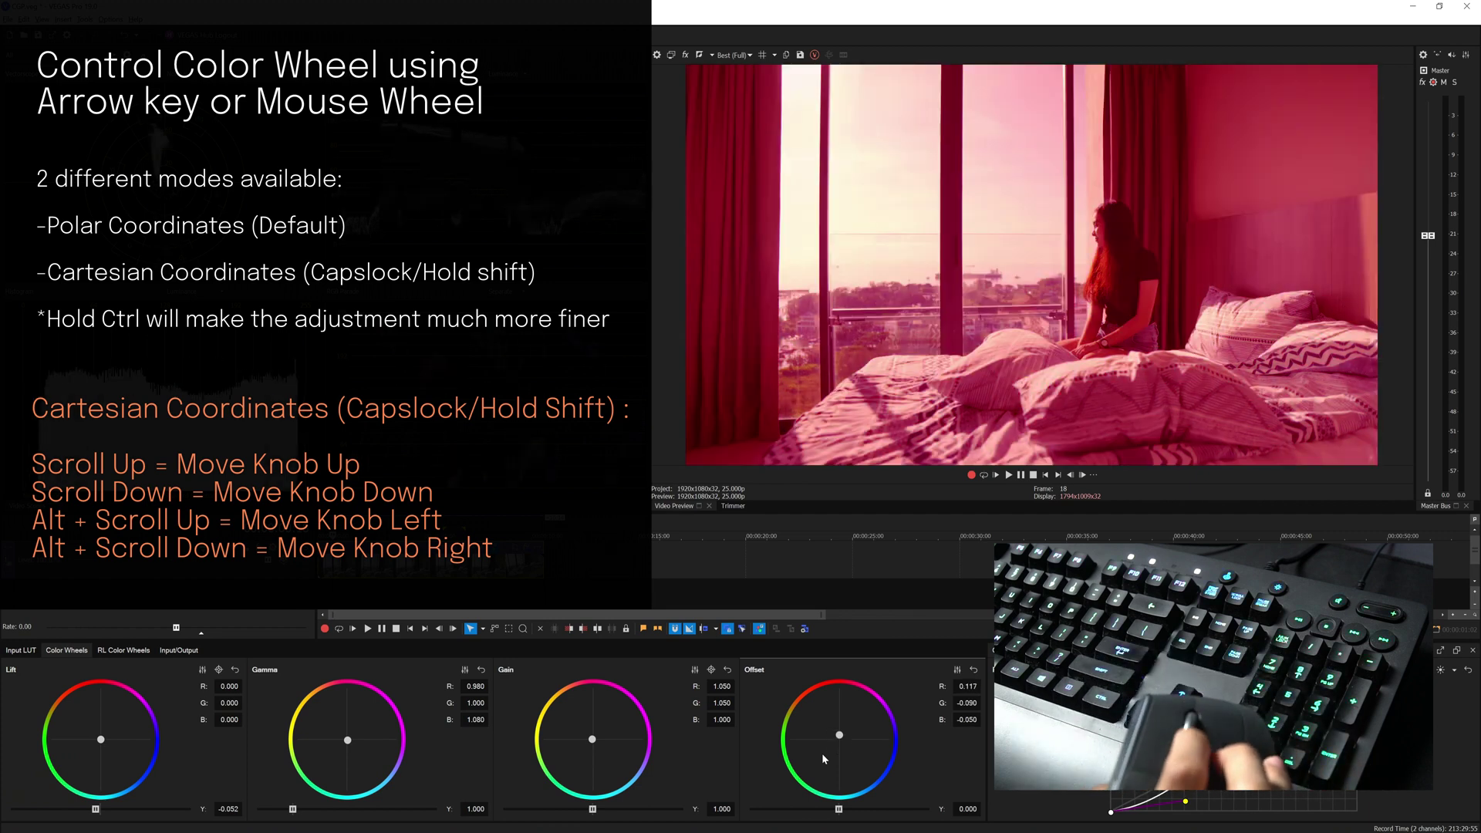
{"action": "scroll", "coordinate": [822, 753], "scroll_direction": "down", "scroll_amount": 5}
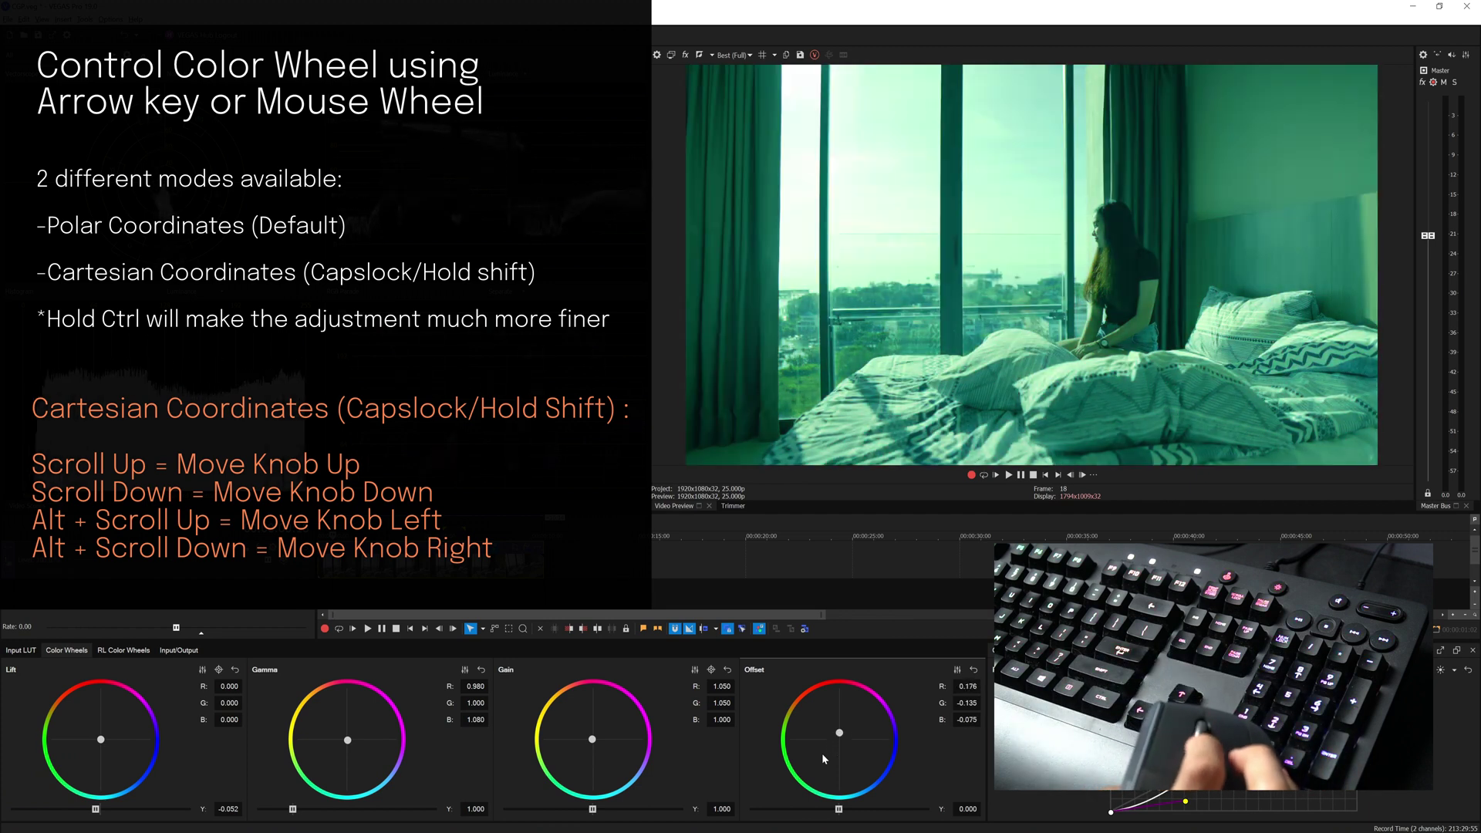
{"action": "scroll", "coordinate": [822, 754], "scroll_direction": "up", "scroll_amount": 5}
{"action": "scroll", "coordinate": [822, 754], "scroll_direction": "down", "scroll_amount": 5}
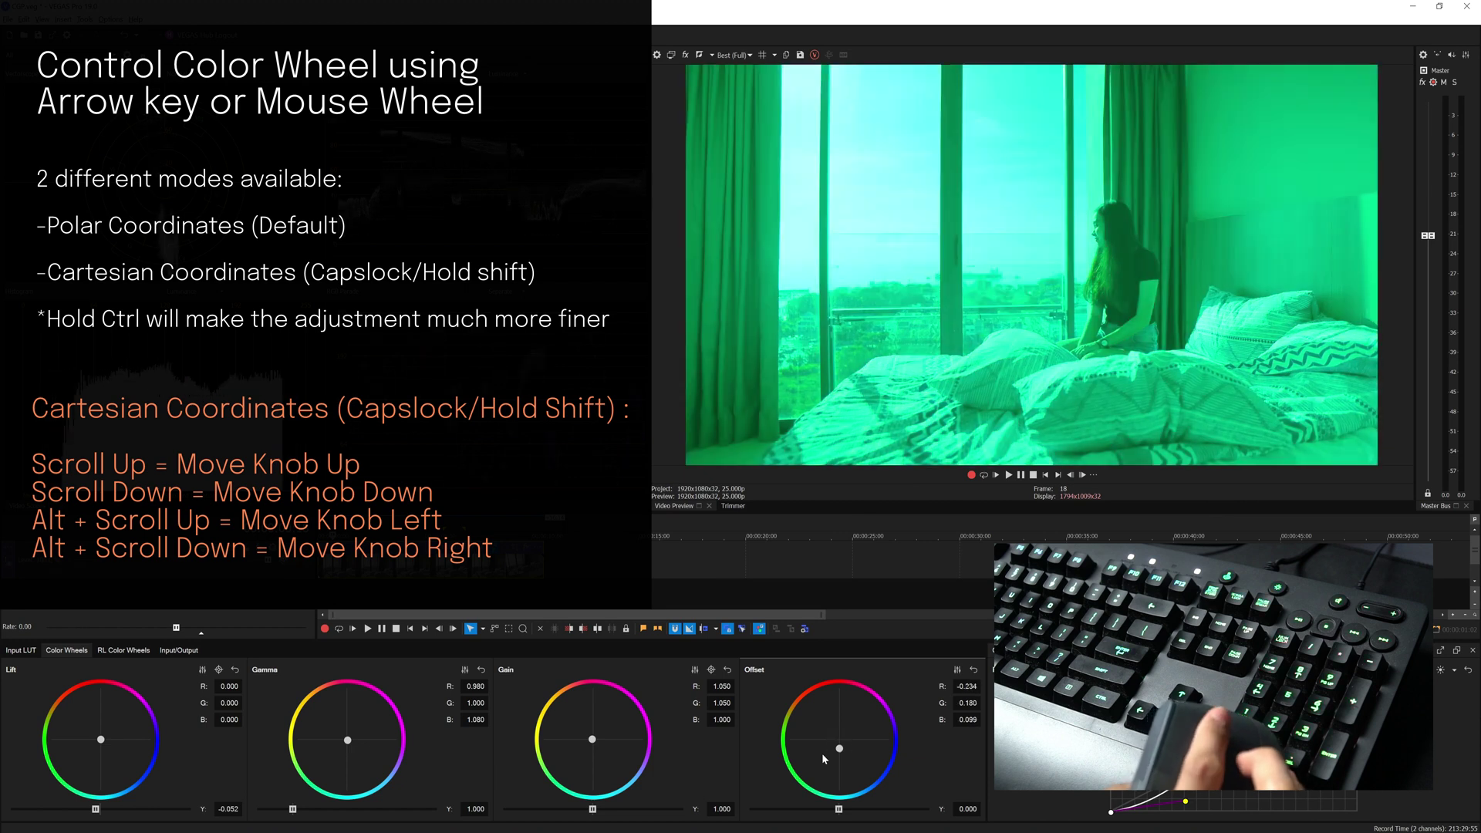
Step: Shift the Offset knob up and toward magenta in Cartesian mode, to red 0.212, green -0.344 and blue 0.132
{"action": "scroll", "coordinate": [822, 754], "scroll_direction": "up", "scroll_amount": 5}
{"action": "scroll", "coordinate": [822, 754], "scroll_direction": "down", "scroll_amount": 5}
{"action": "scroll", "coordinate": [823, 754], "scroll_direction": "up", "scroll_amount": 5}
{"action": "scroll", "coordinate": [821, 754], "scroll_direction": "up", "scroll_amount": 5}
{"action": "scroll", "coordinate": [822, 753], "scroll_direction": "down", "scroll_amount": 5}
{"action": "scroll", "coordinate": [821, 754], "scroll_direction": "down", "scroll_amount": 3}
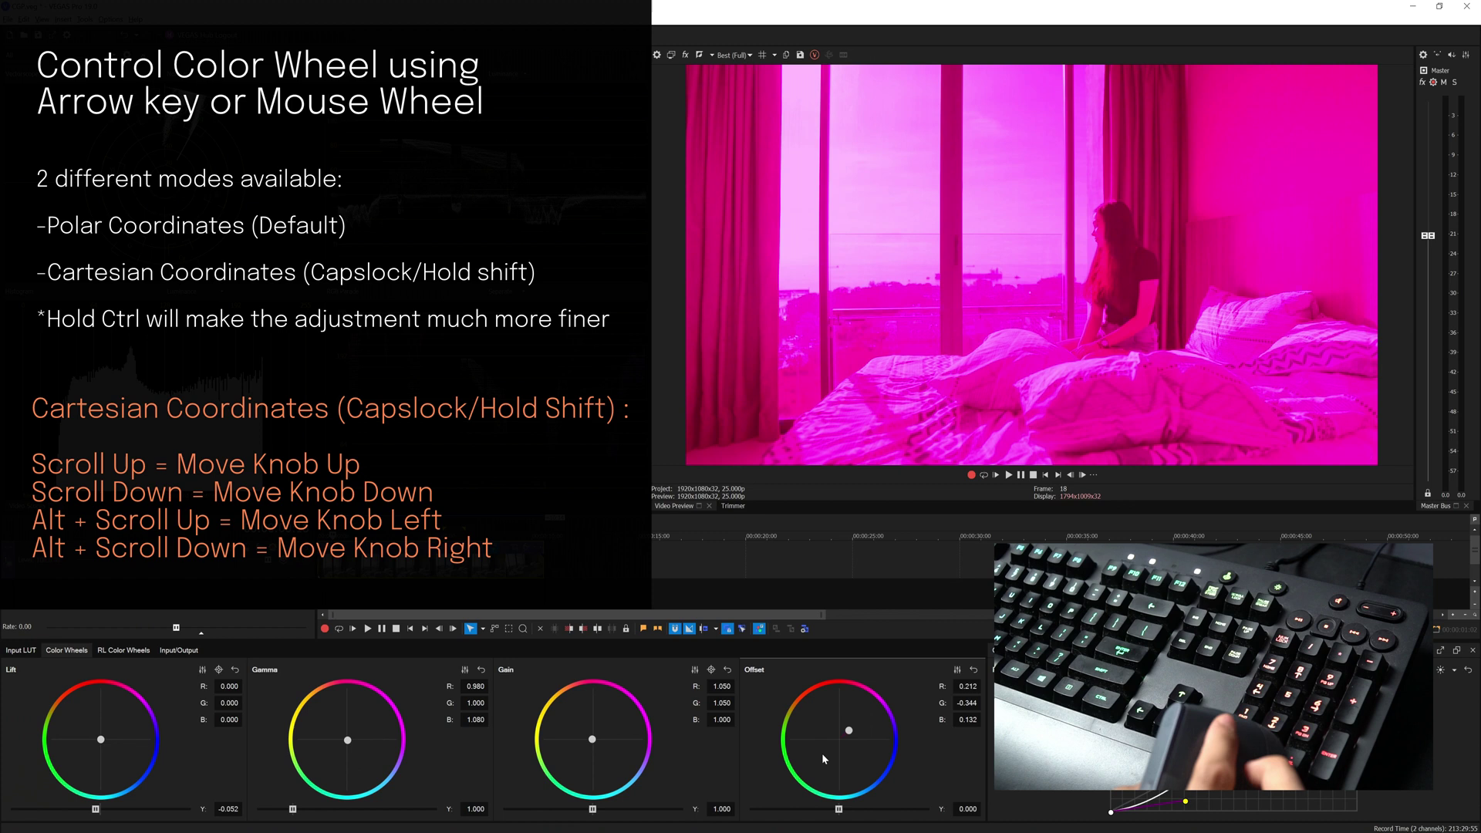
Step: Try shifting the Offset knob horizontally toward orange, to red 0.270, green 0.084 and blue -0.473, and reset the Offset wheel
{"action": "scroll", "coordinate": [822, 754], "scroll_direction": "up", "scroll_amount": 5}
{"action": "scroll", "coordinate": [823, 754], "scroll_direction": "up", "scroll_amount": 2}
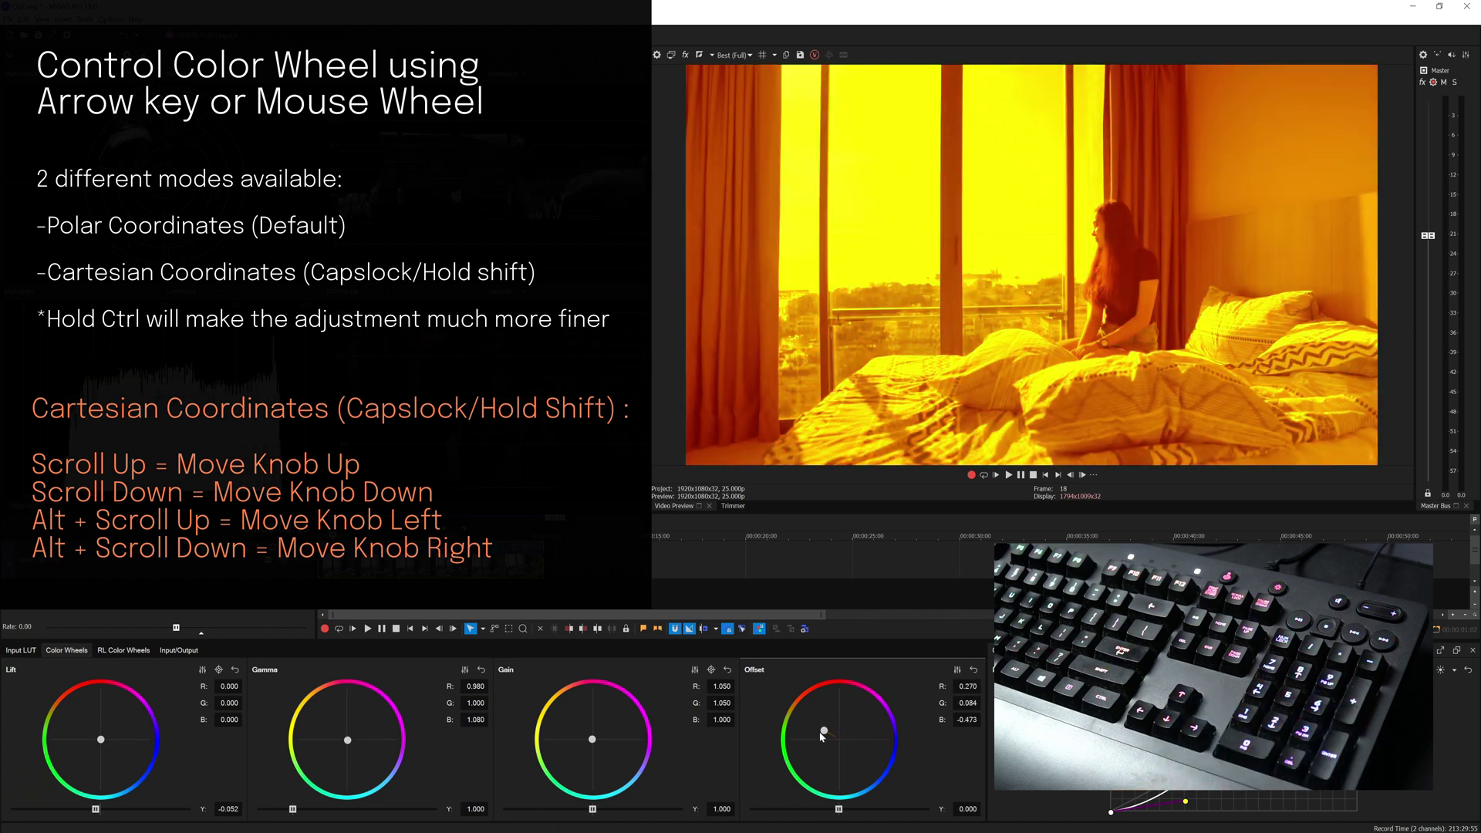
{"action": "left_click_drag", "start_coordinate": [822, 731], "coordinate": [840, 742]}
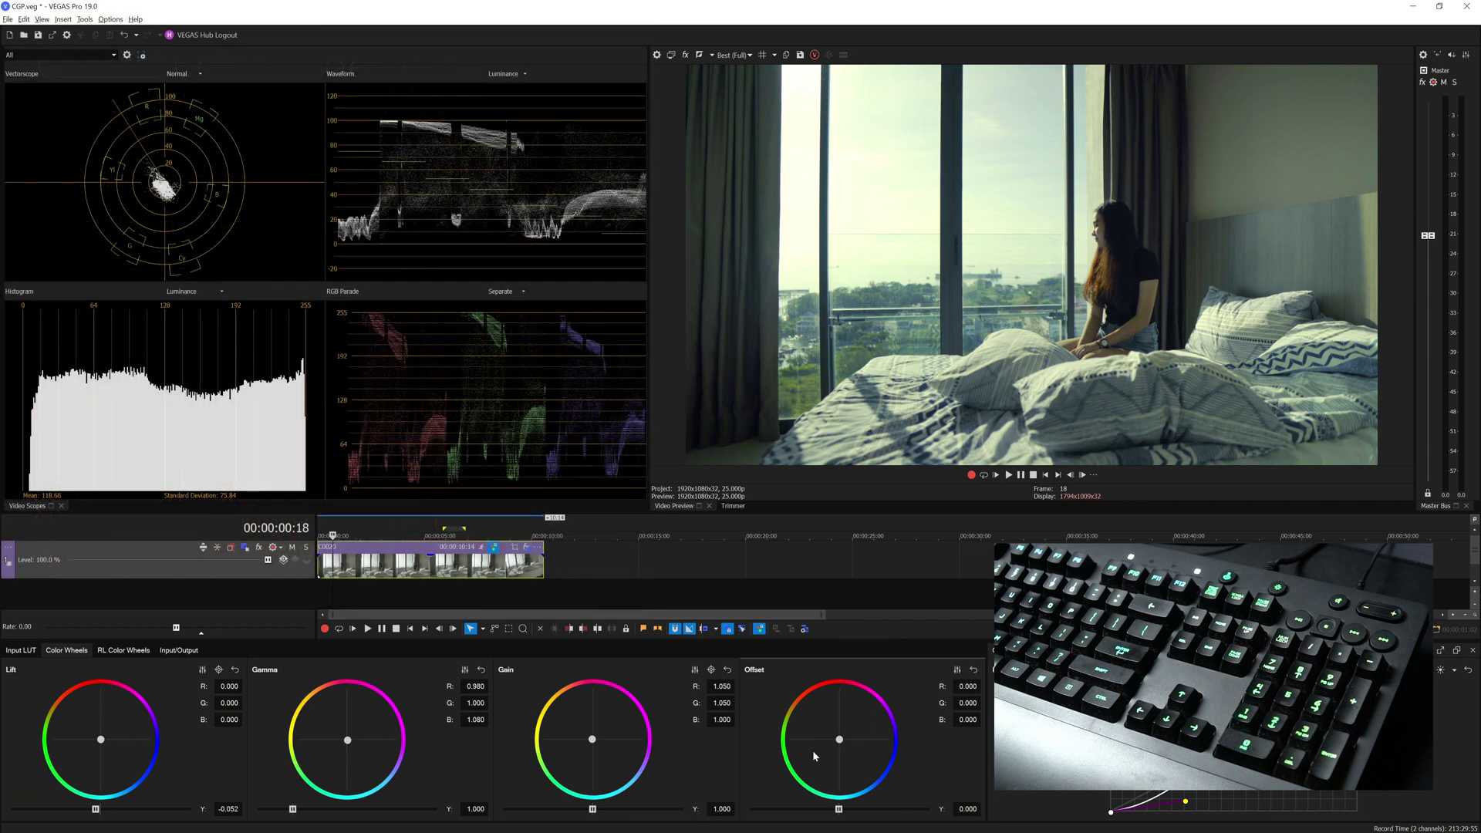